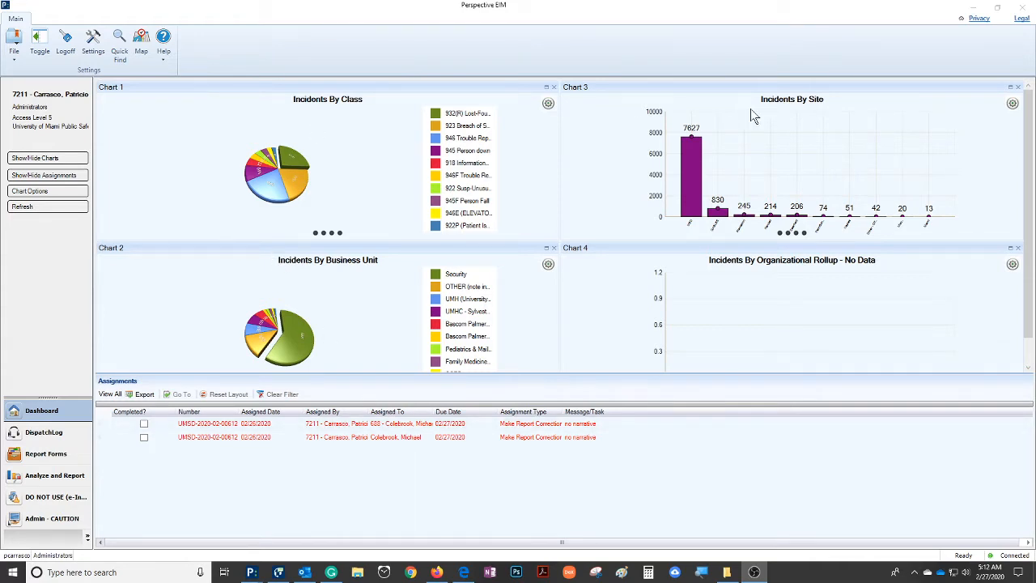
Open the Activities report forms and list all activity records
left_click(652, 426)
left_click(42, 454)
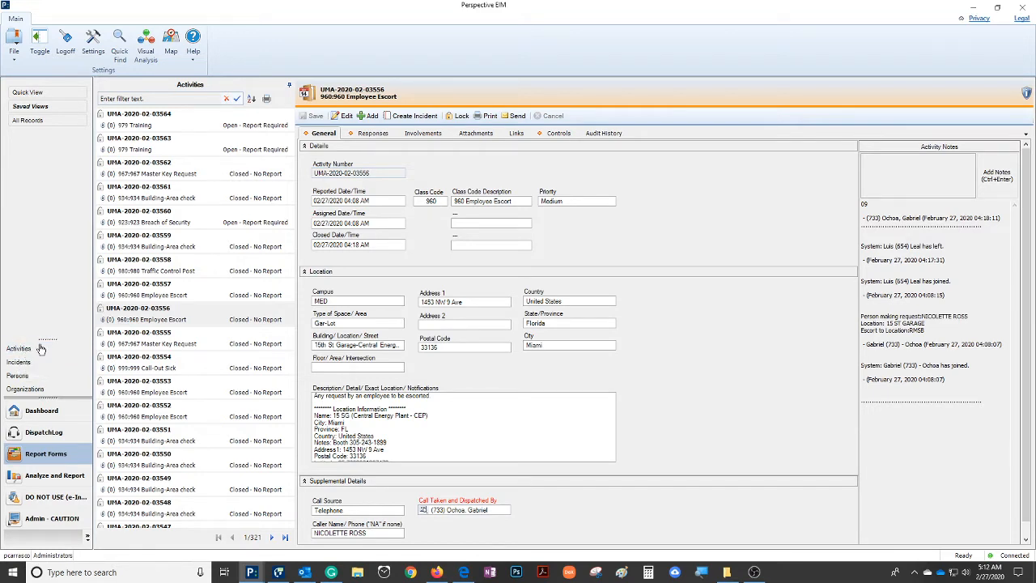
left_click(39, 348)
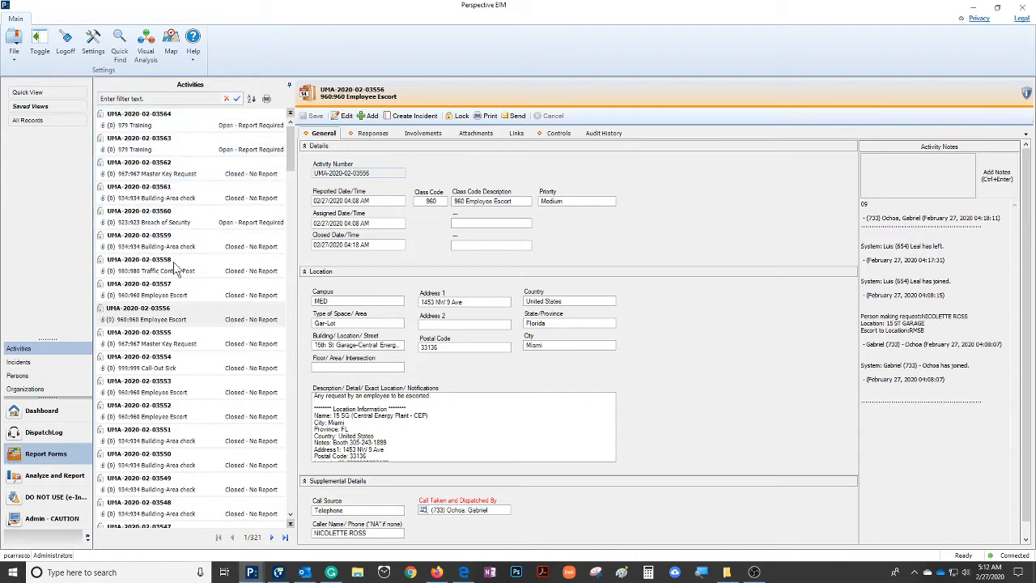
left_click(34, 107)
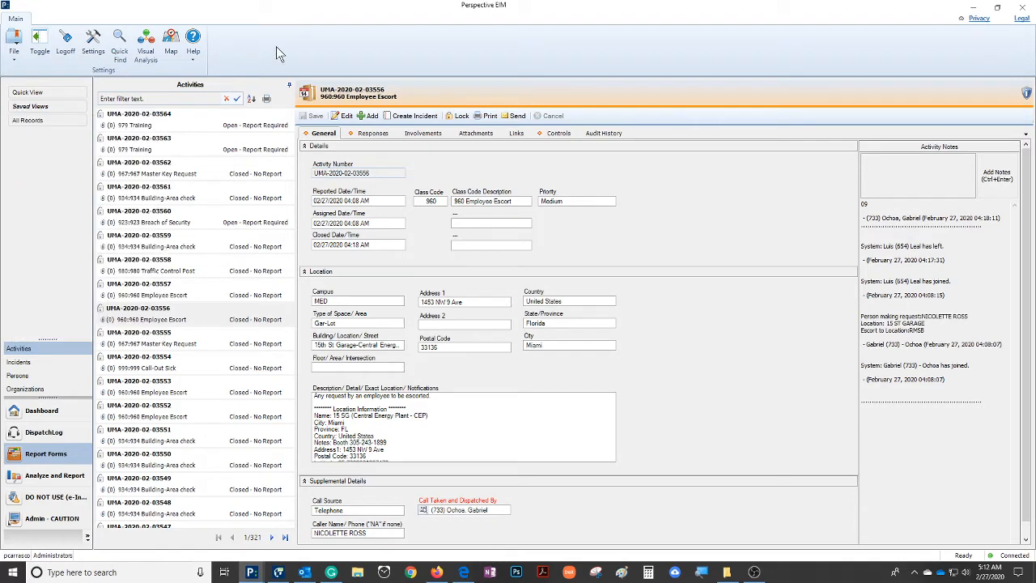
left_click(28, 120)
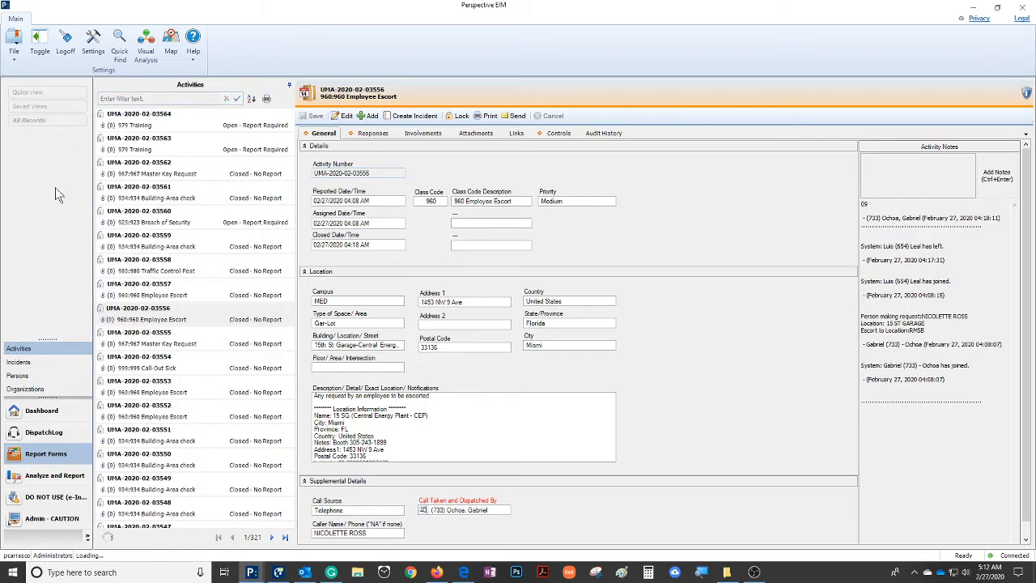
left_click(78, 346)
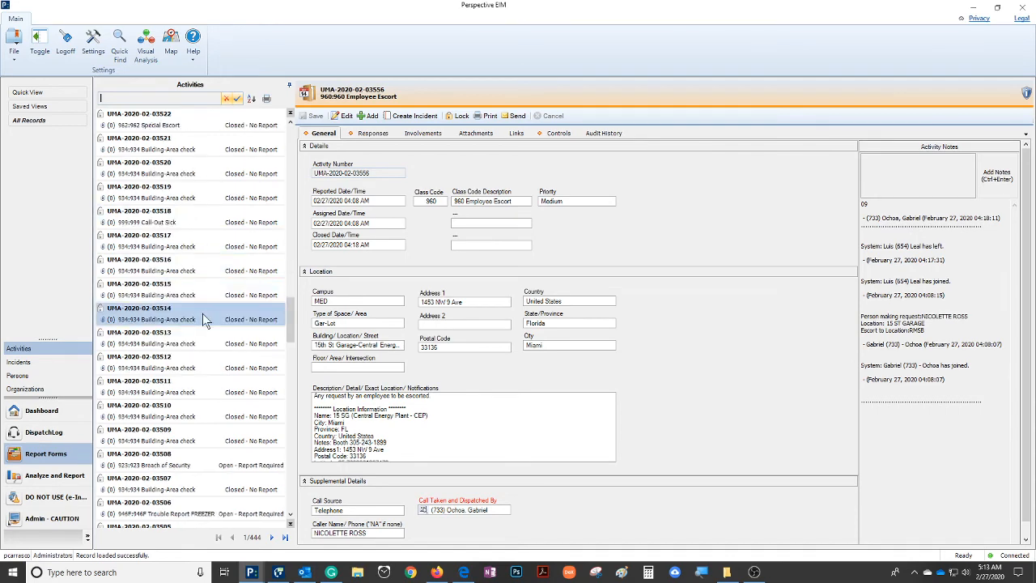
scroll(211, 348, "down", 18)
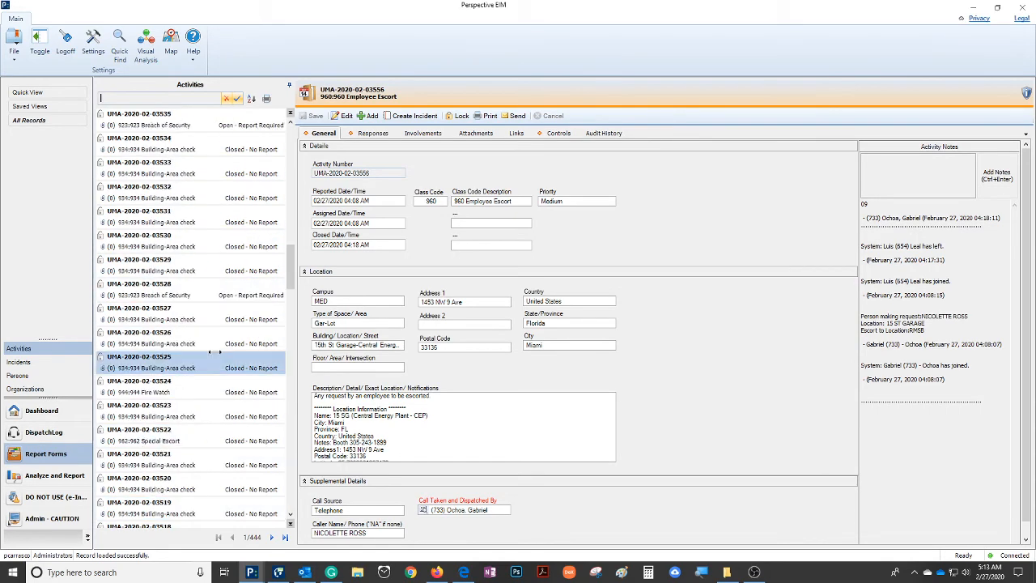
scroll(216, 358, "up", 18)
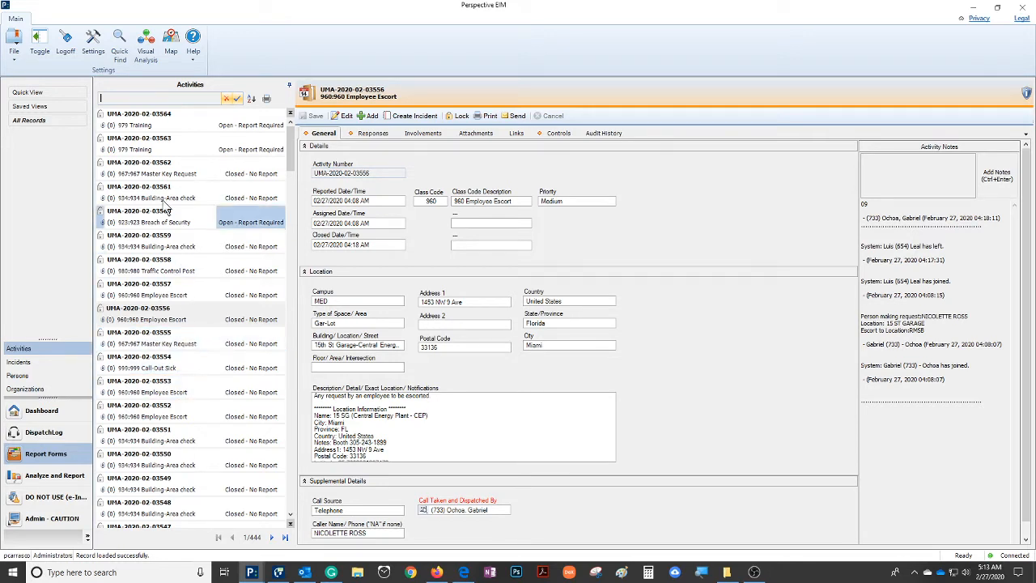
left_click(164, 144)
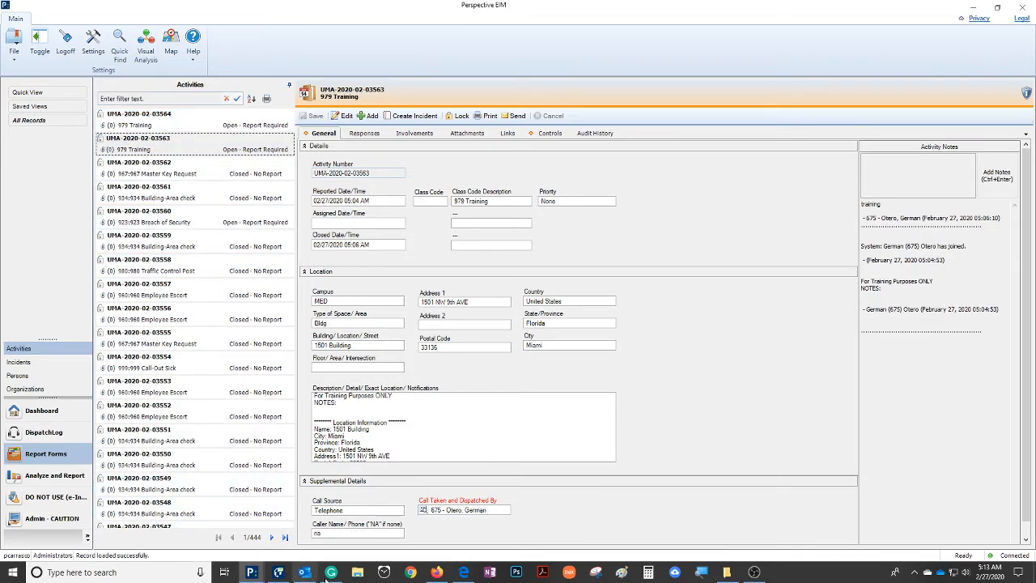
left_click_drag(323, 533, 315, 535)
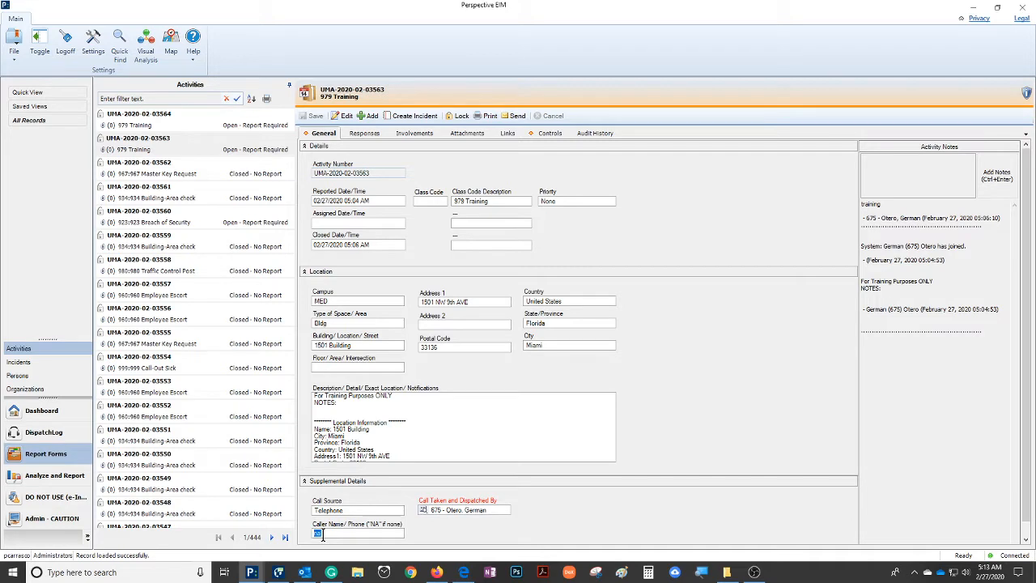
left_click(549, 134)
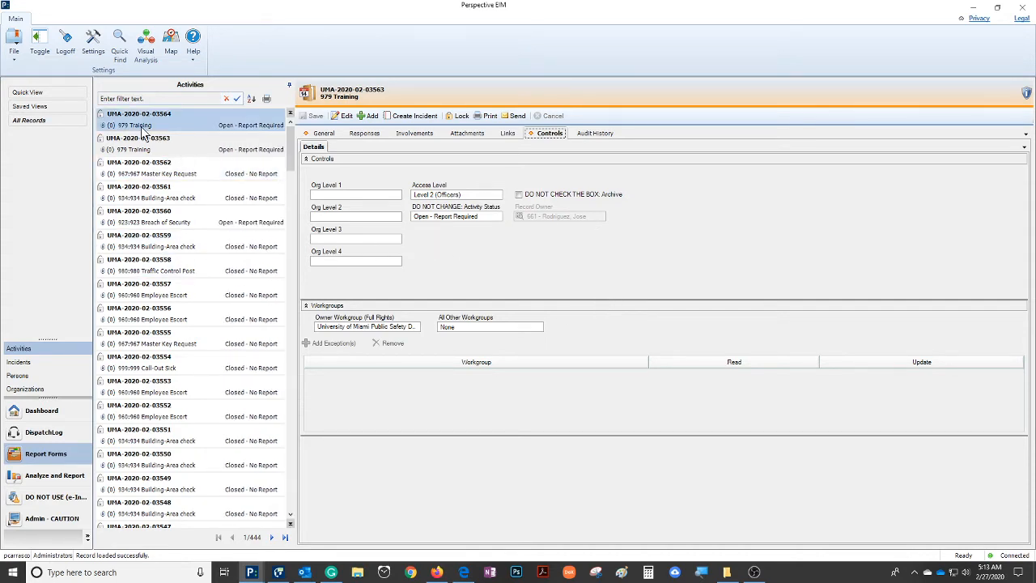
left_click(188, 121)
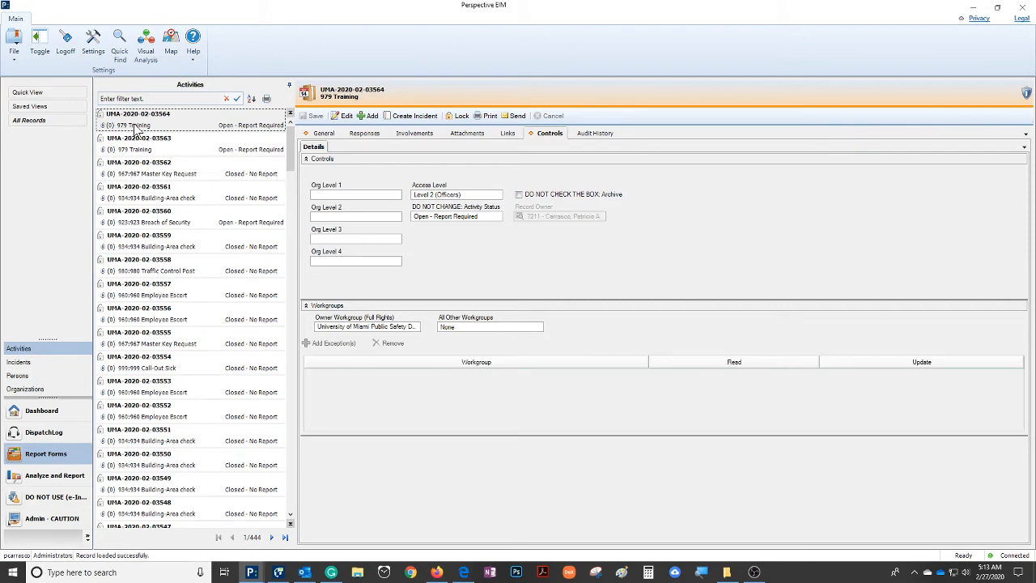
left_click(323, 134)
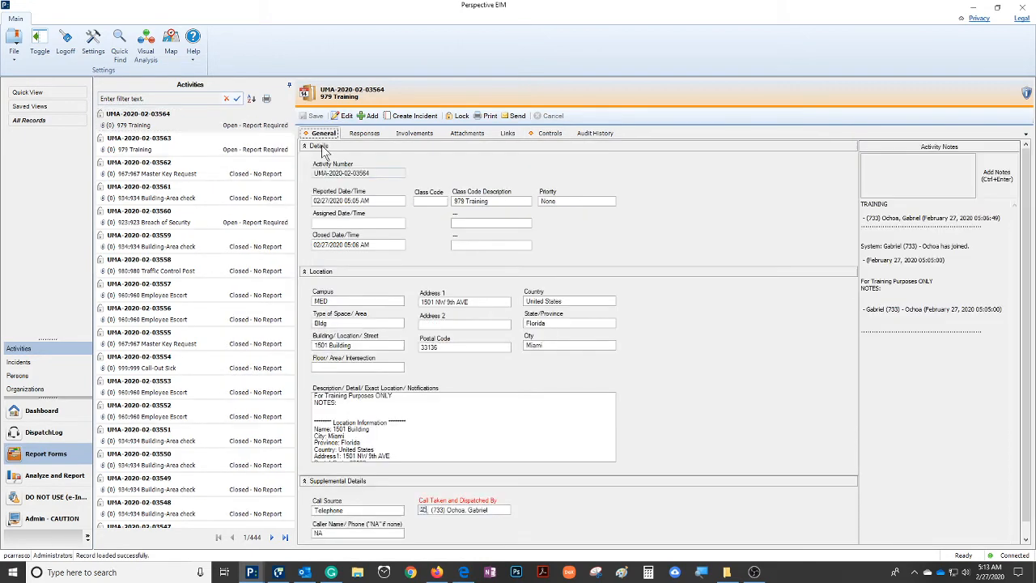
double_click(319, 533)
left_click(551, 135)
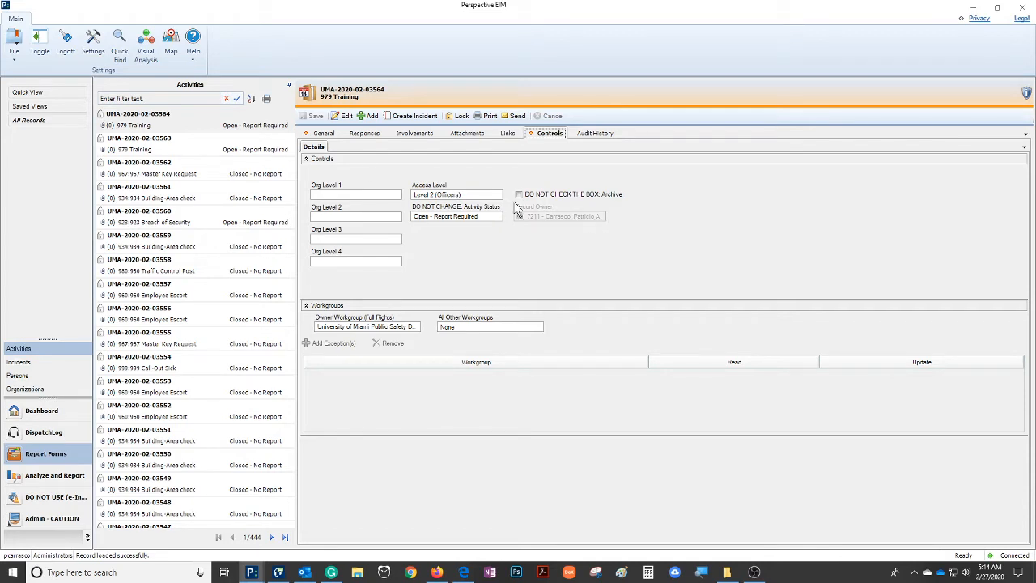
left_click(324, 134)
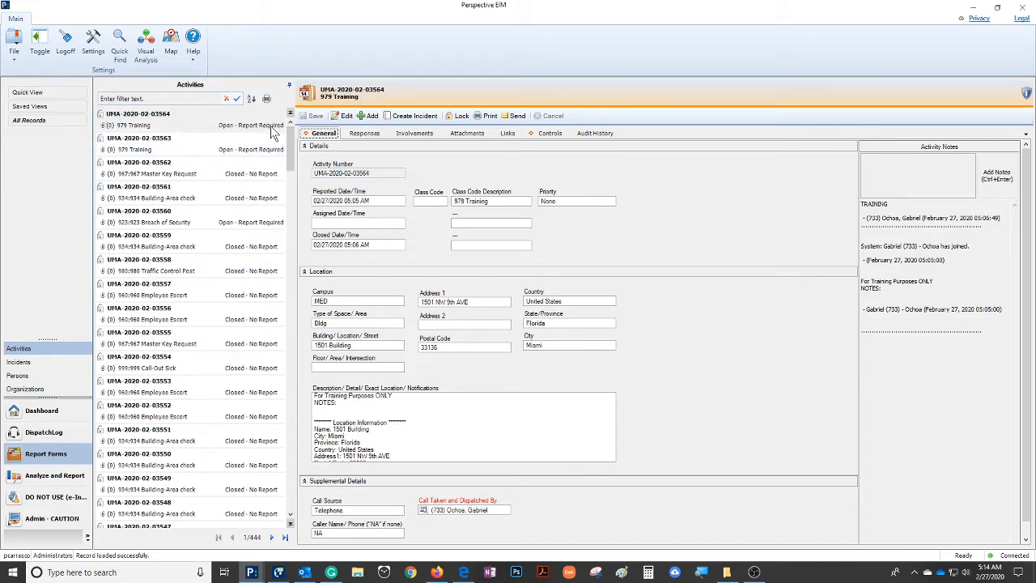
left_click(324, 135)
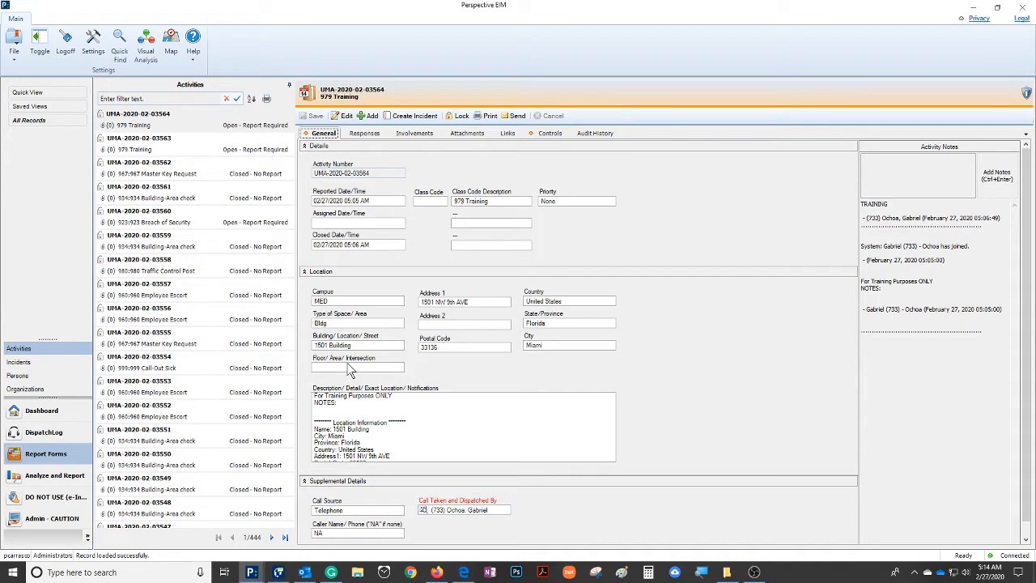
Start editing the activity and set its reported time to 04:55 AM on 02/27/2020
left_click(346, 115)
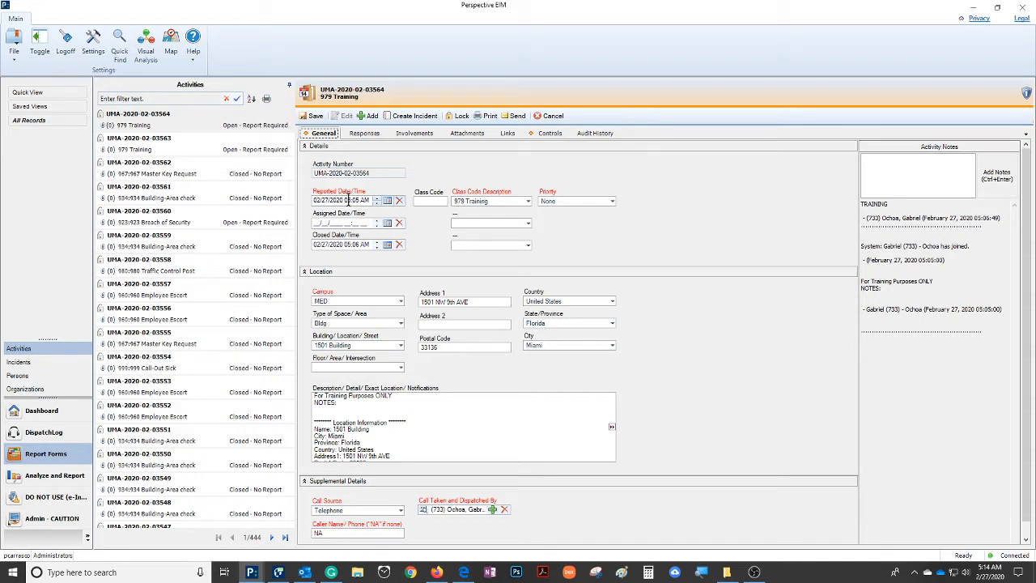
key("BackSpace")
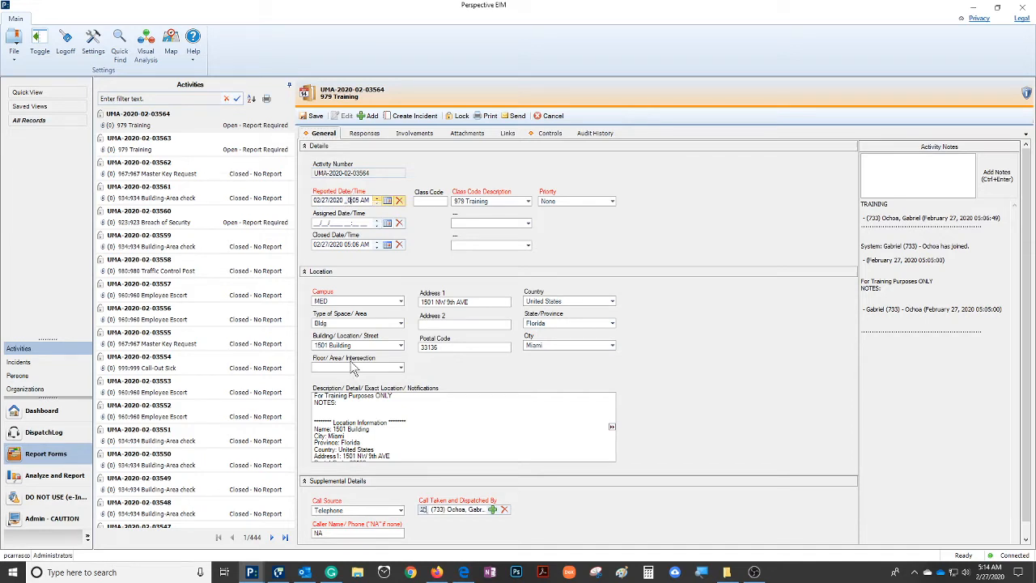
type("4:")
Set the activity's floor/area/intersection to Exterior \ Outside
scroll(369, 364, "down", 1)
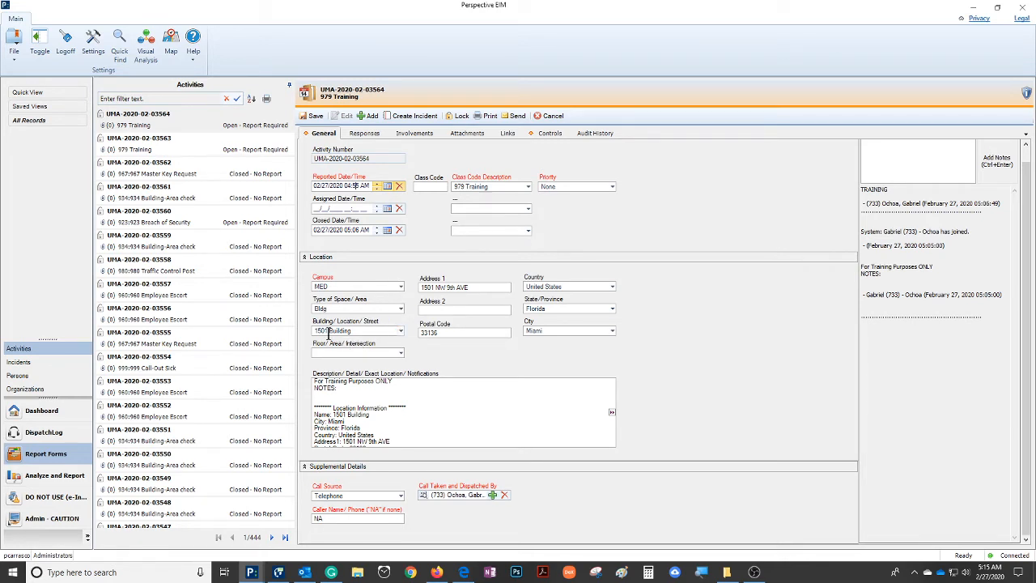
left_click(401, 354)
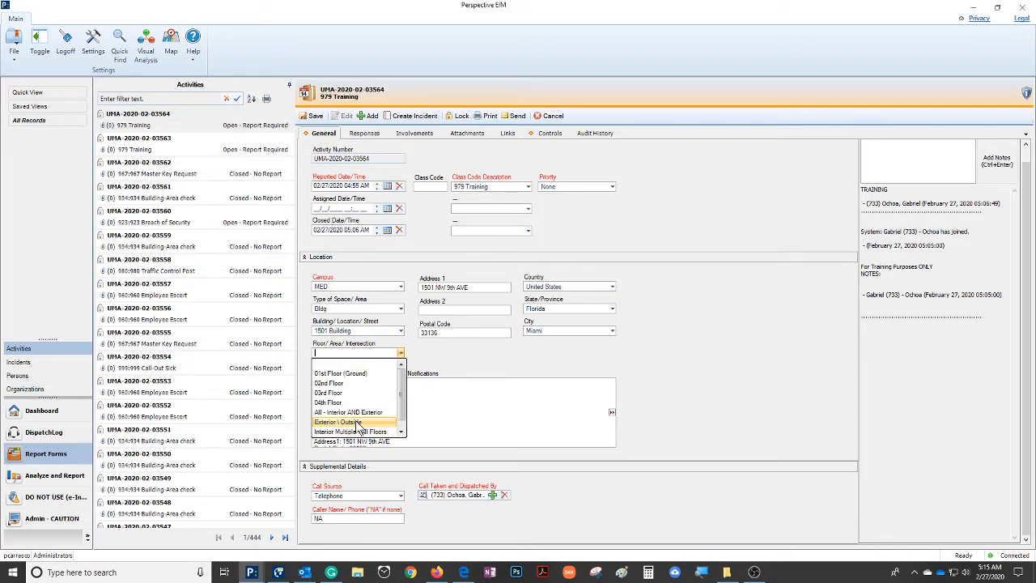
left_click(359, 422)
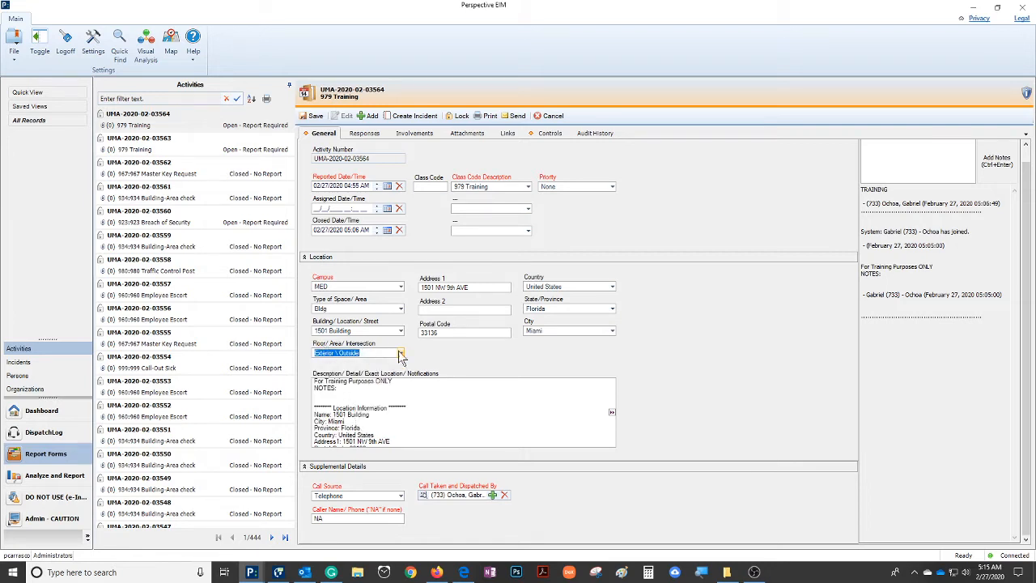
left_click(400, 355)
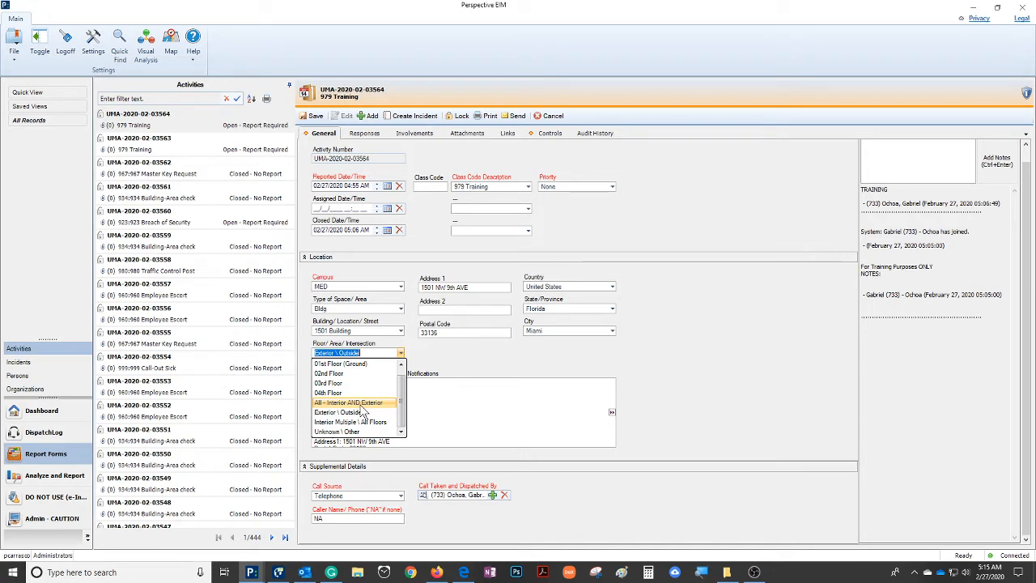
left_click(361, 413)
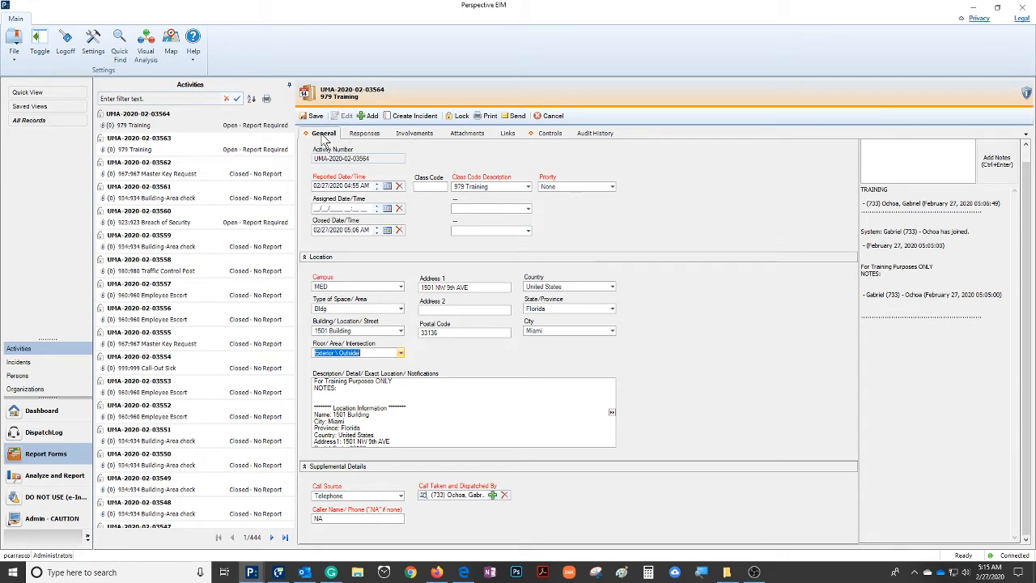
Add a new involved person to the activity with first and last name and the involvement type Complainant
left_click(414, 134)
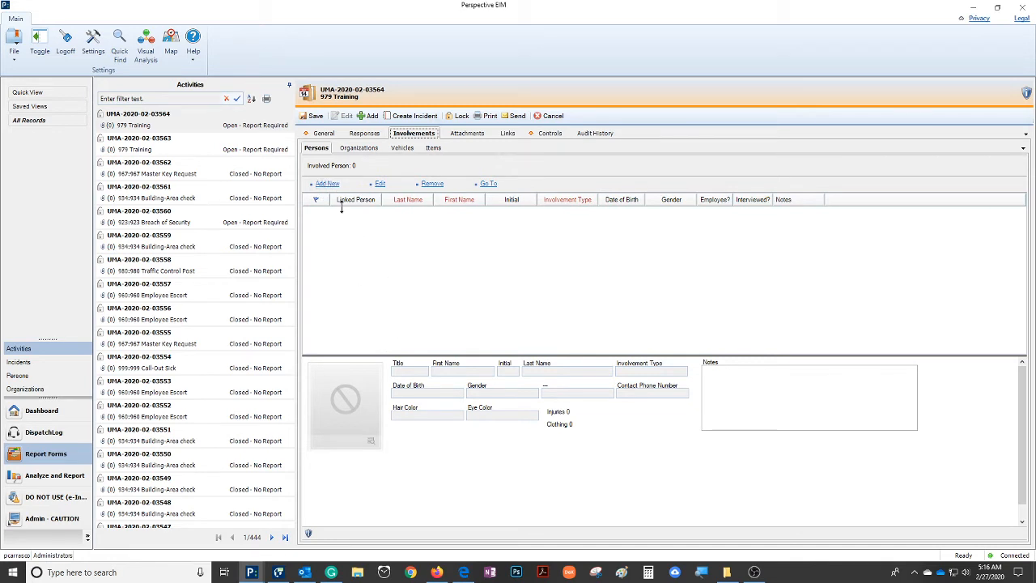
left_click(327, 185)
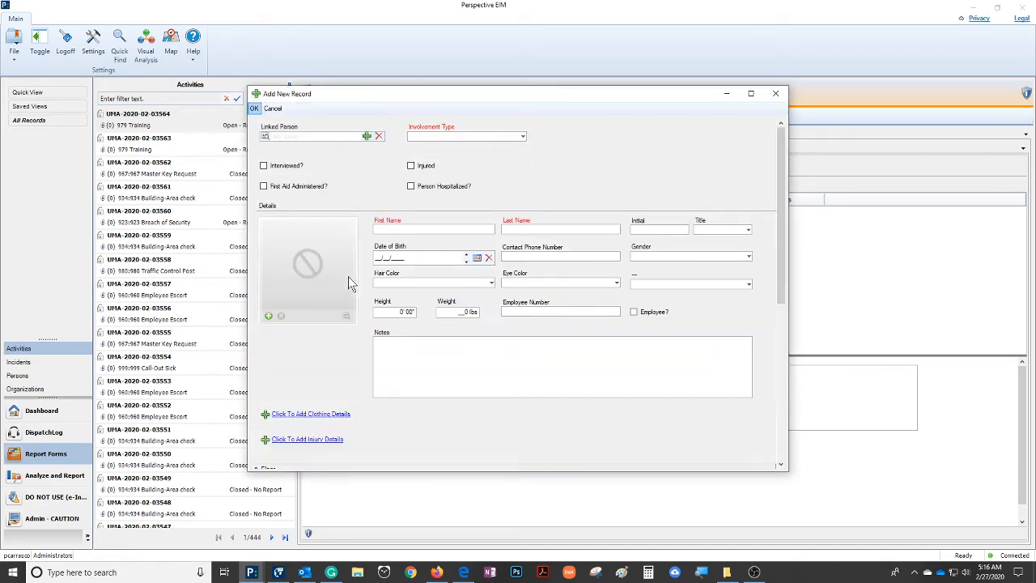
left_click(432, 229)
key("Tab")
left_click(522, 137)
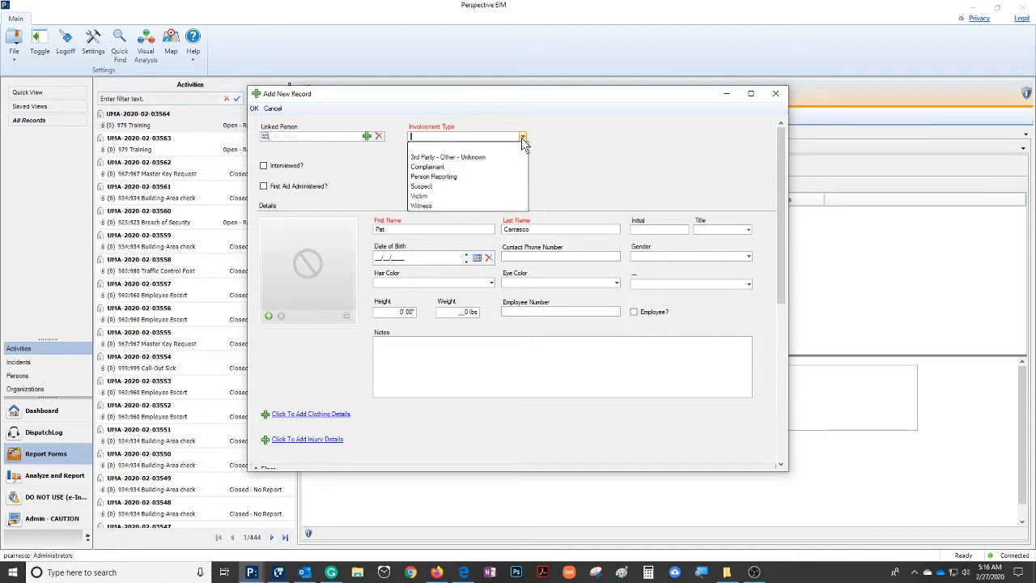
left_click(446, 167)
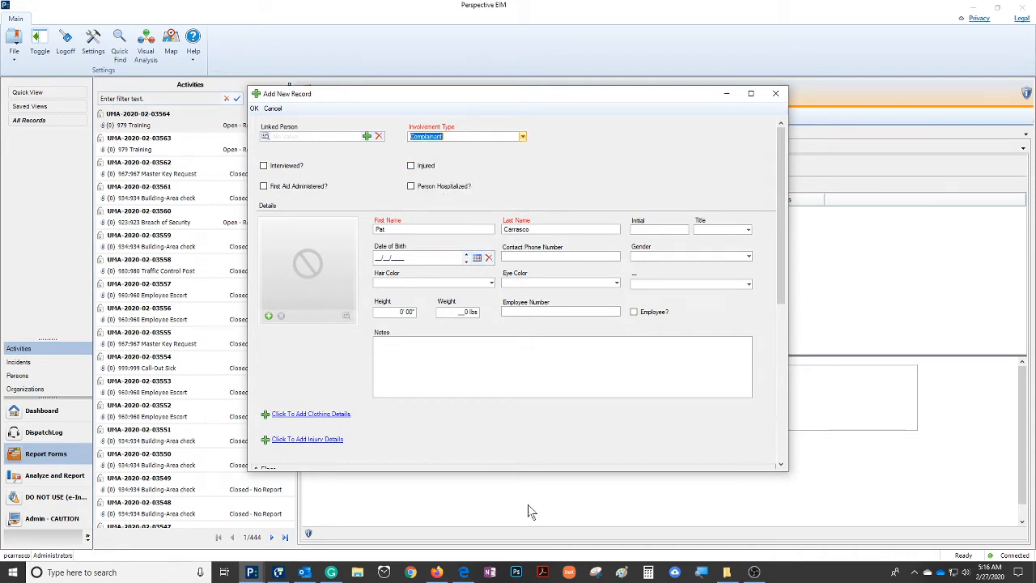
Mark the complainant as an employee and enter the contact phone number
left_click(636, 313)
left_click(557, 257)
Add the complainant's cell phone number to the person's notes
left_click(428, 345)
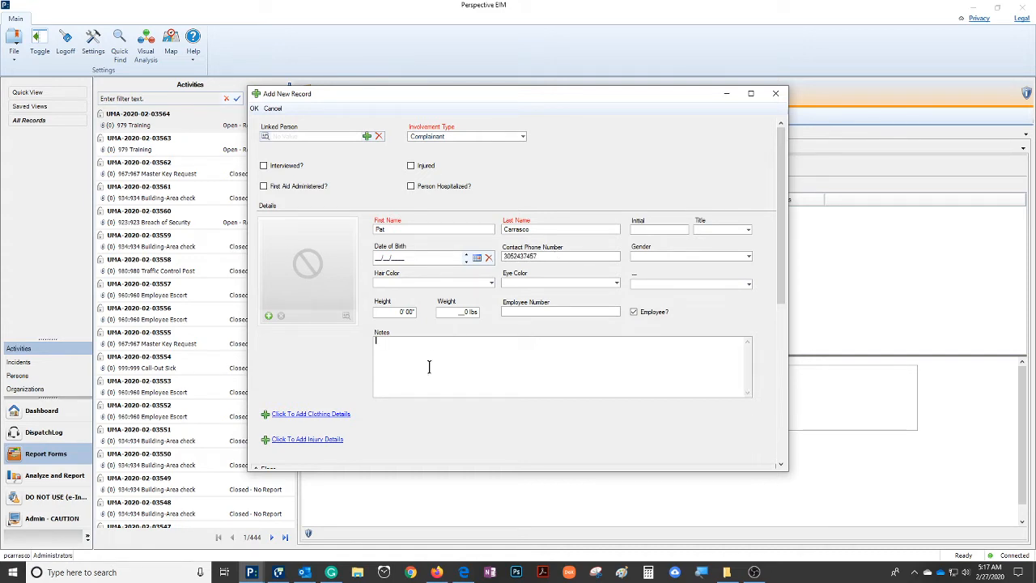
key("Return")
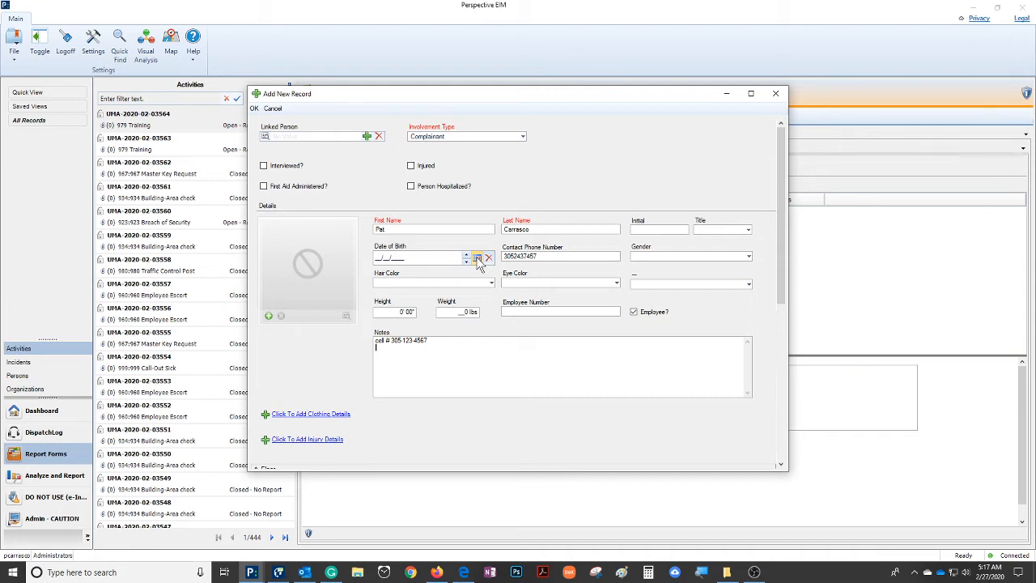
Set the complainant's gender to Male and title to Public Safety, and accept the person record
left_click(748, 257)
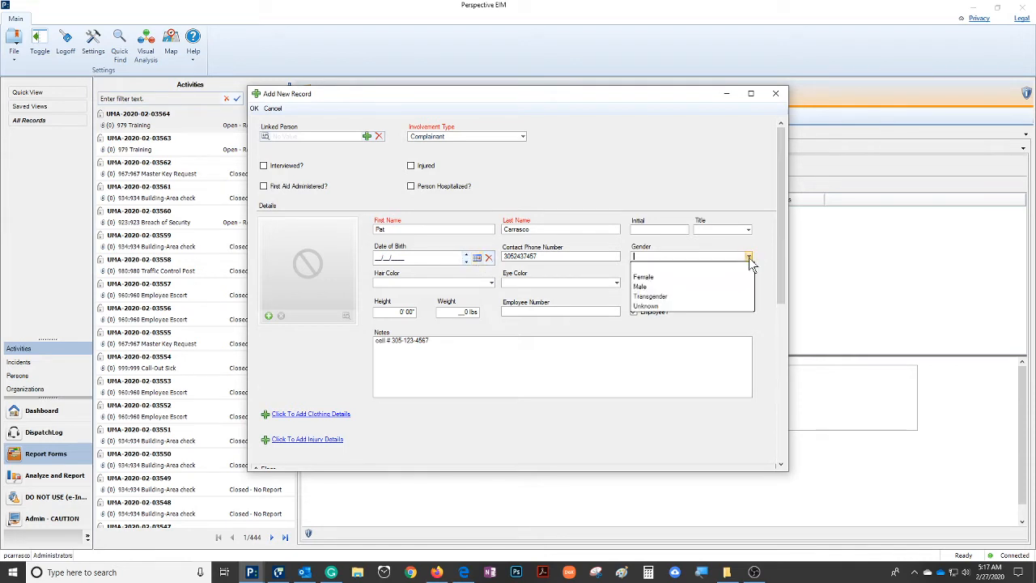
left_click(663, 288)
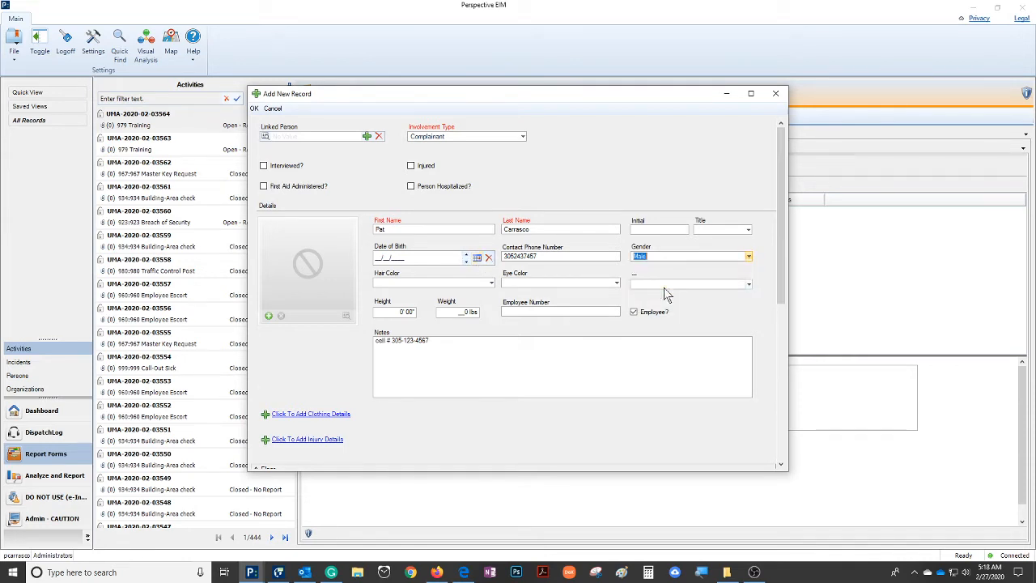
left_click(749, 233)
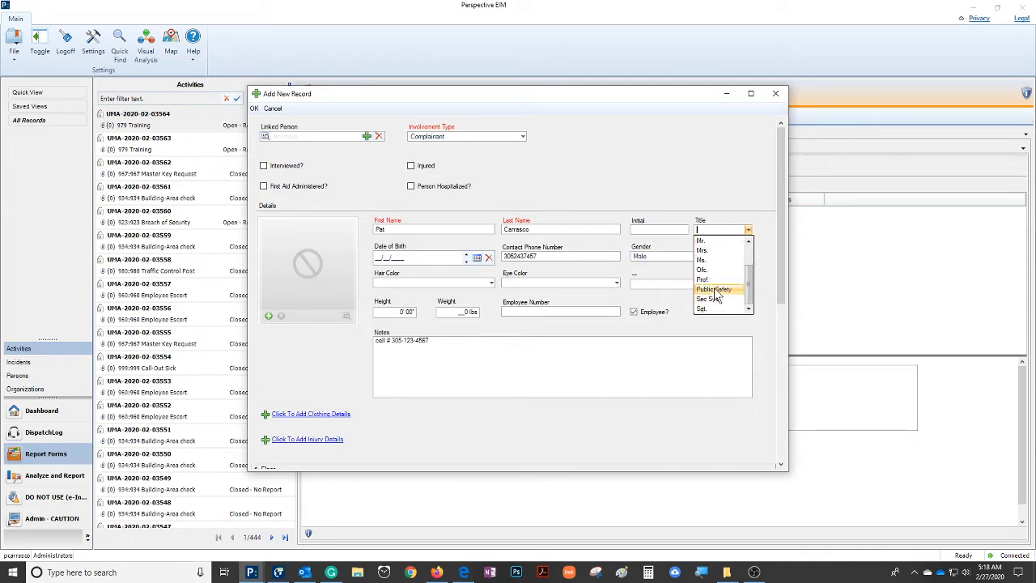
left_click(714, 289)
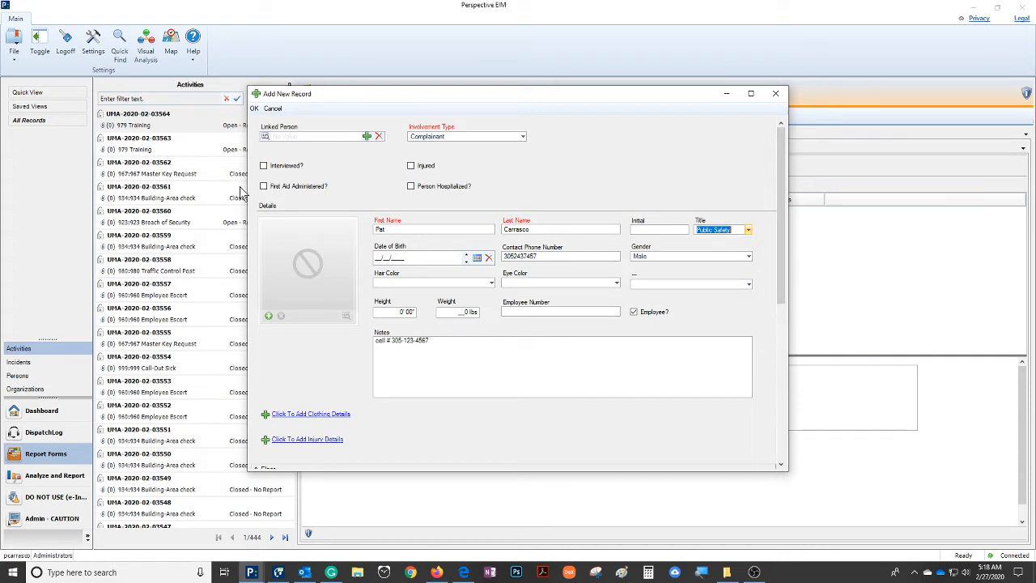
left_click(254, 109)
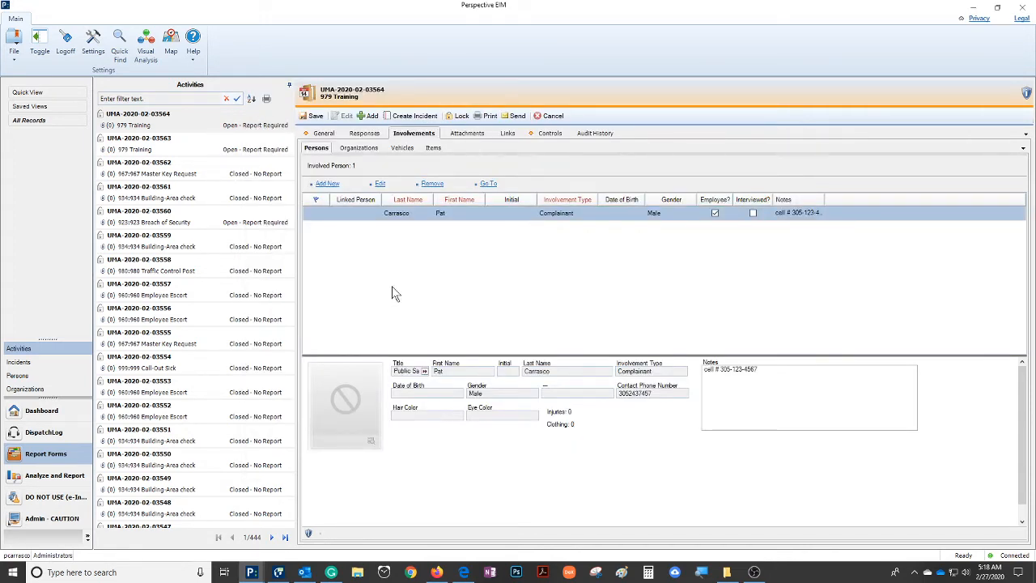
Add a second involved person to the activity with first and last name and the involvement type Victim
left_click(328, 184)
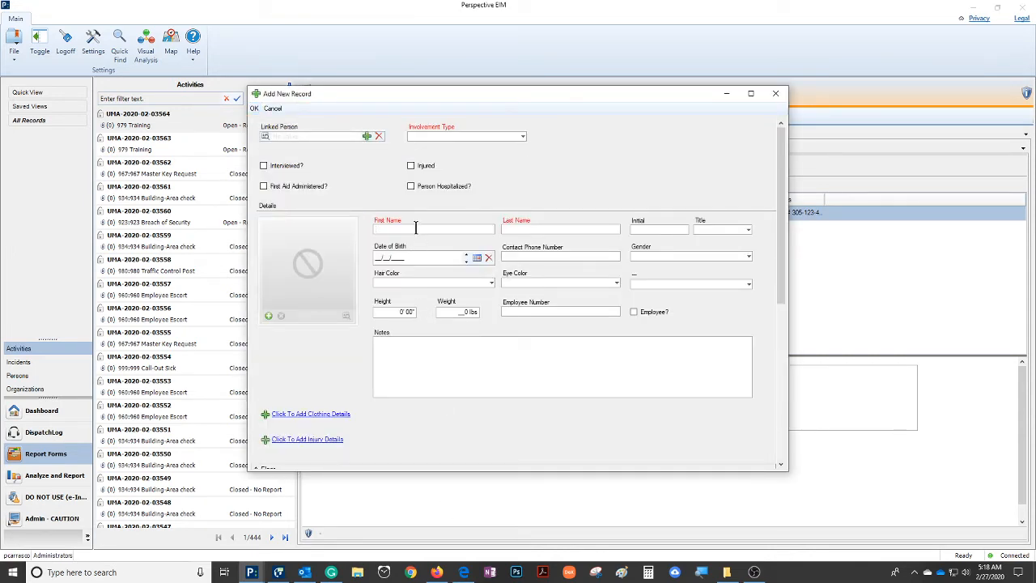
left_click(537, 230)
left_click(523, 137)
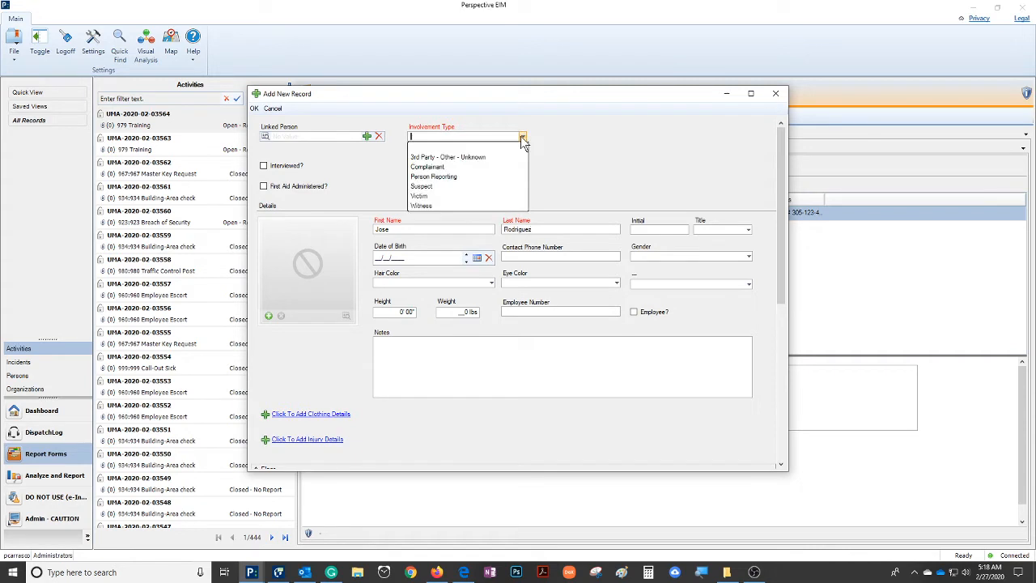
left_click(422, 196)
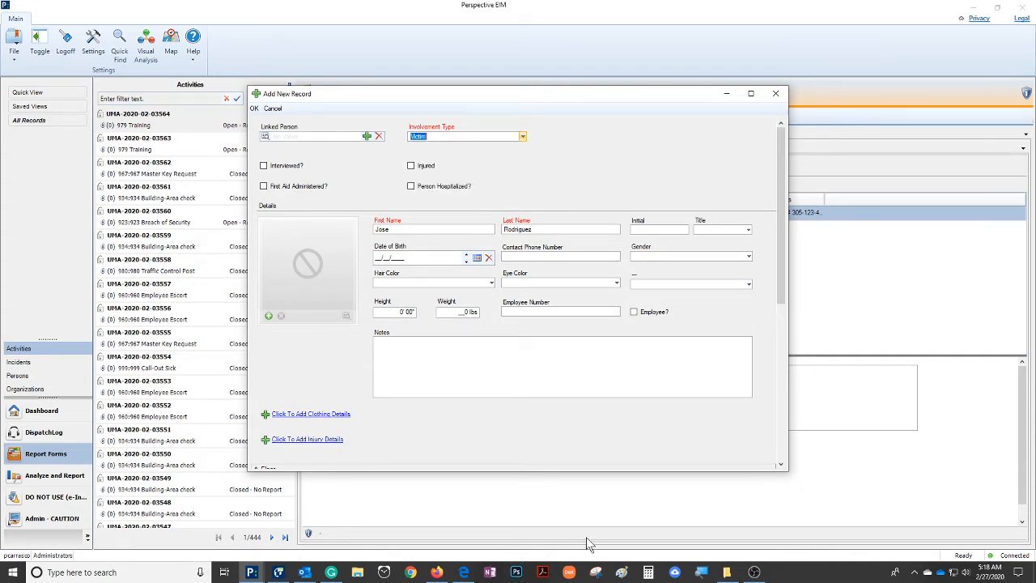
Set the new victim's gender to Male and title to Public Safety
left_click(748, 256)
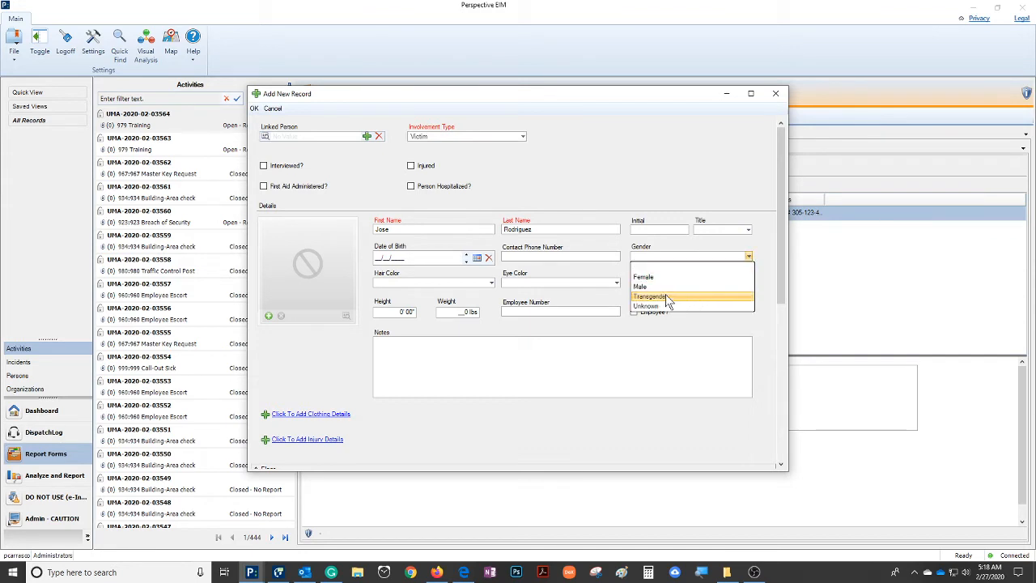
left_click(654, 288)
left_click(747, 232)
scroll(750, 259, "down", 3)
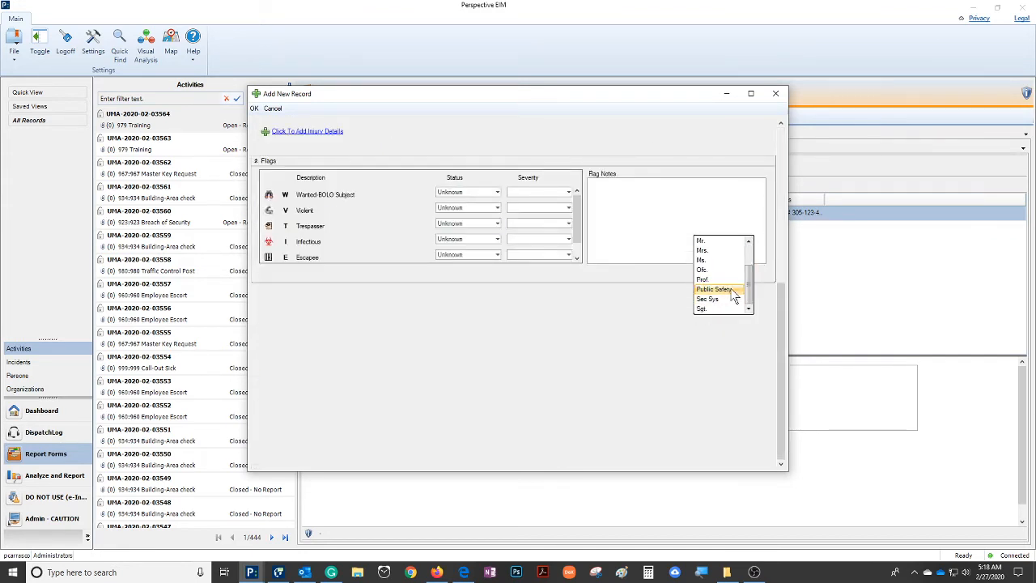
left_click(734, 298)
Mark the male victim as an employee and enter the victim's contact phone number
scroll(608, 376, "up", 3)
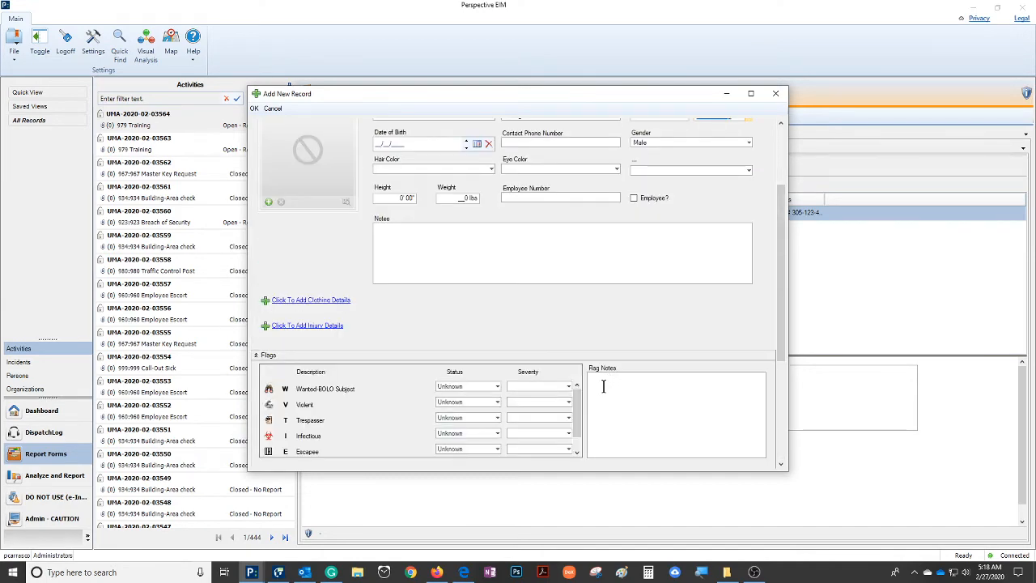
scroll(605, 390, "up", 2)
scroll(606, 394, "down", 5)
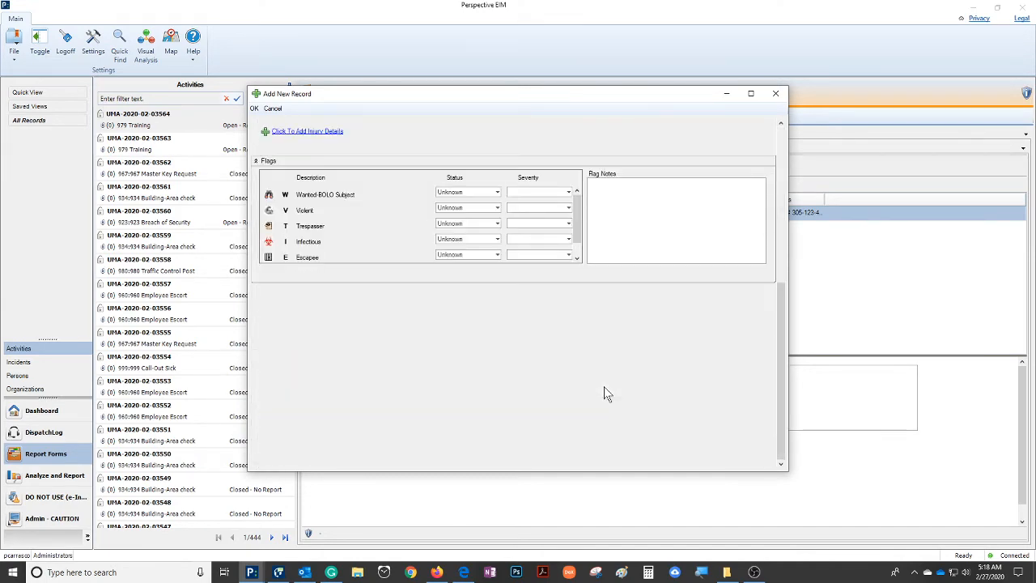
scroll(607, 394, "up", 5)
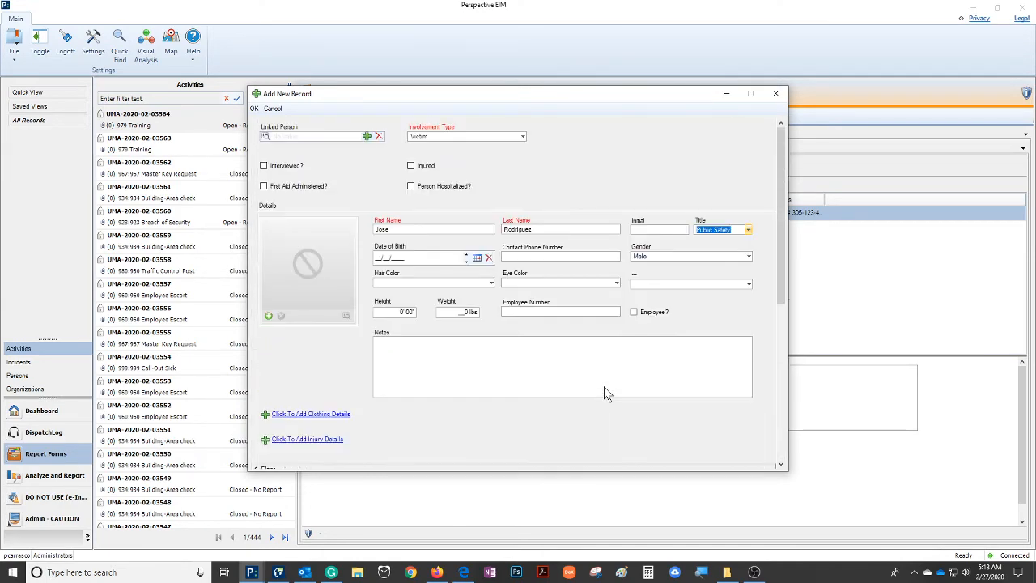
left_click(634, 313)
Fill in the male victim's date of birth
left_click(388, 258)
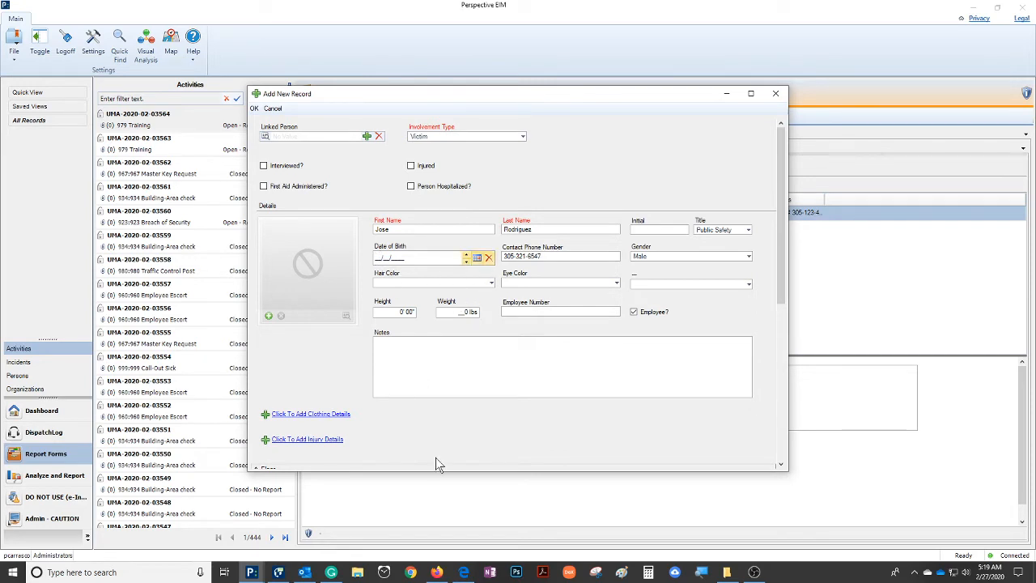
type("01/01/1975")
Enter "Works at Lennar" in the male victim's notes and accept the person record
left_click(391, 356)
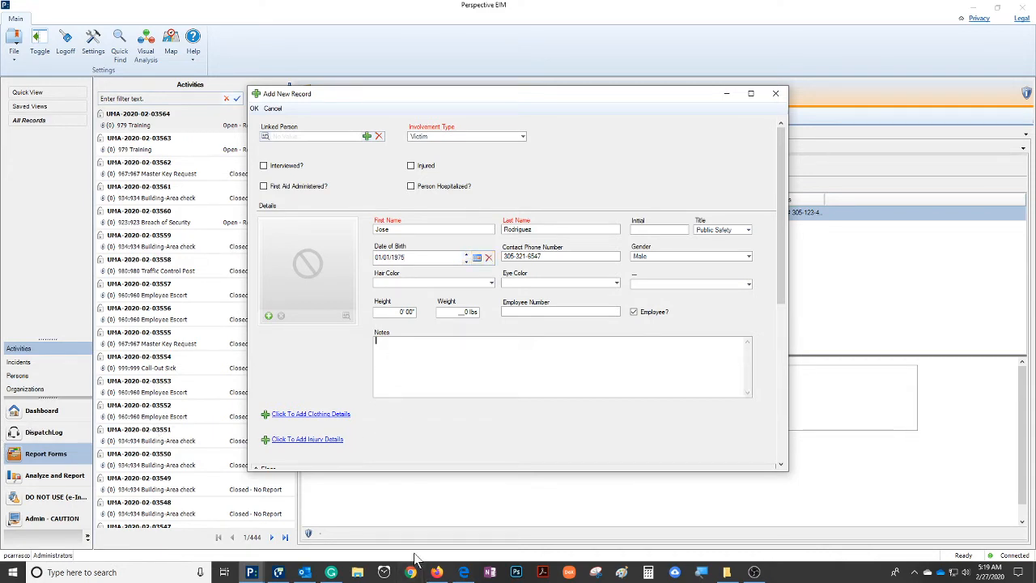
type("Works at Lennar")
left_click(254, 107)
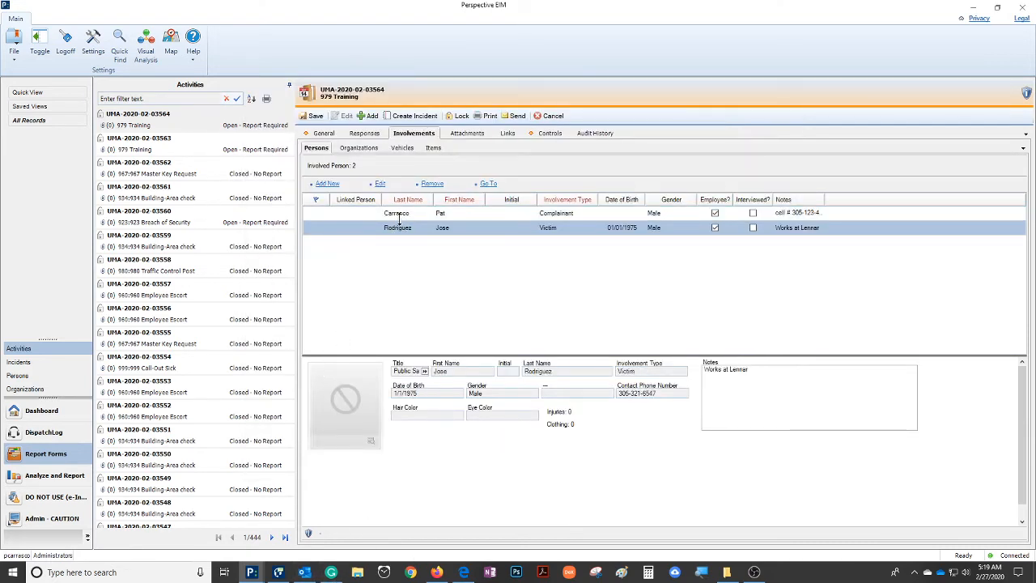
Add a third involved person for an unidentified individual, with UNK as both first and last name
left_click(327, 185)
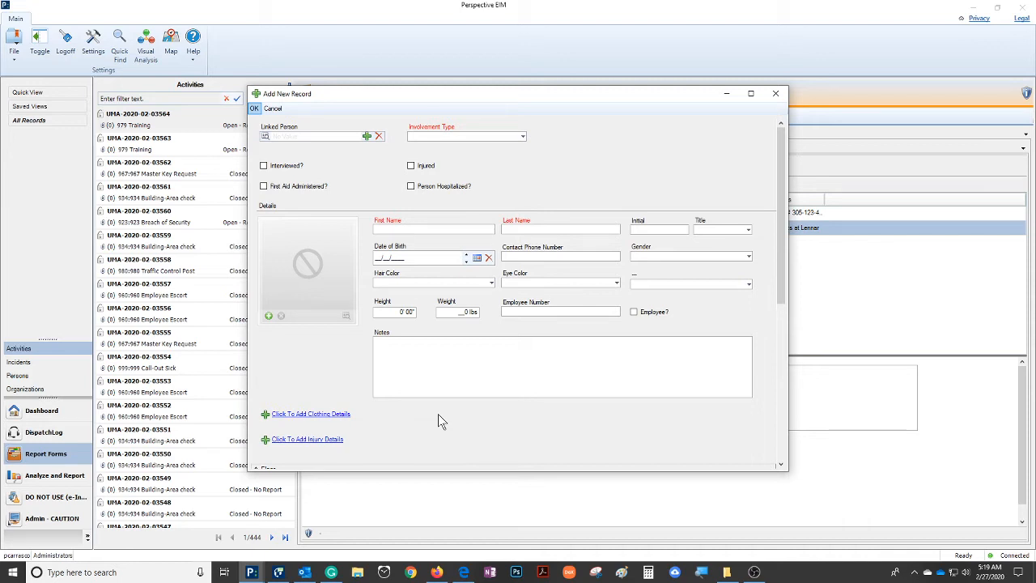
left_click(407, 230)
type("UNK")
key("Tab")
type("UNK")
Set the unknown person's gender to Female and enter "older lady that fell" in the notes
left_click(749, 256)
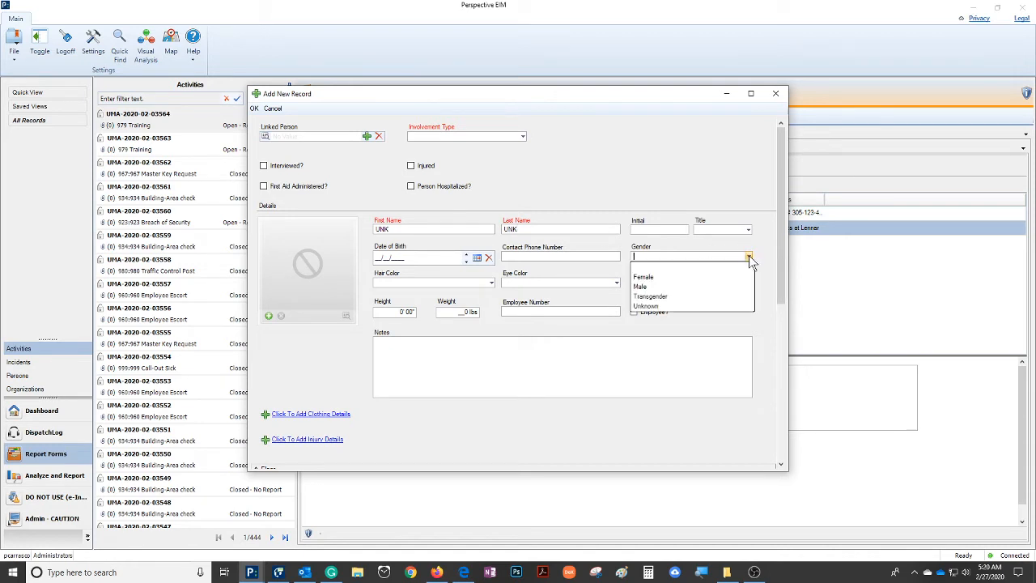
left_click(654, 278)
left_click(433, 348)
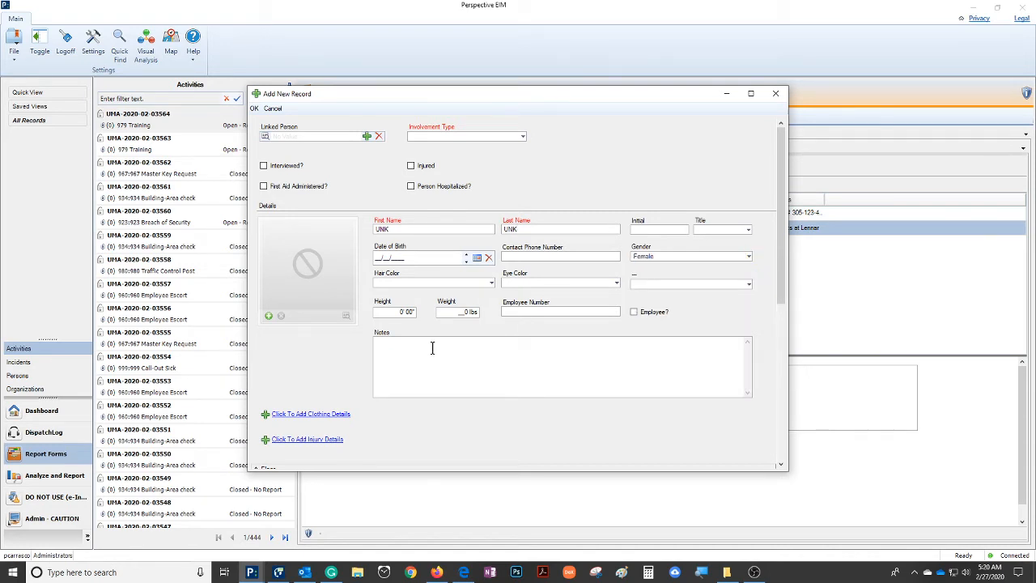
type("older lady that fell")
Set the unknown person's involvement type to Victim and accept the record
left_click(522, 136)
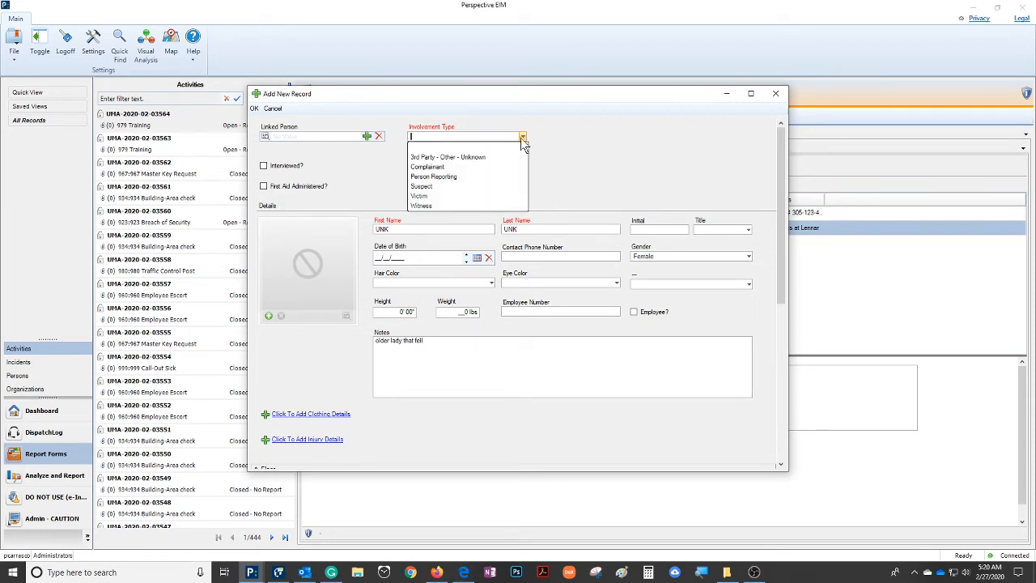
left_click(421, 197)
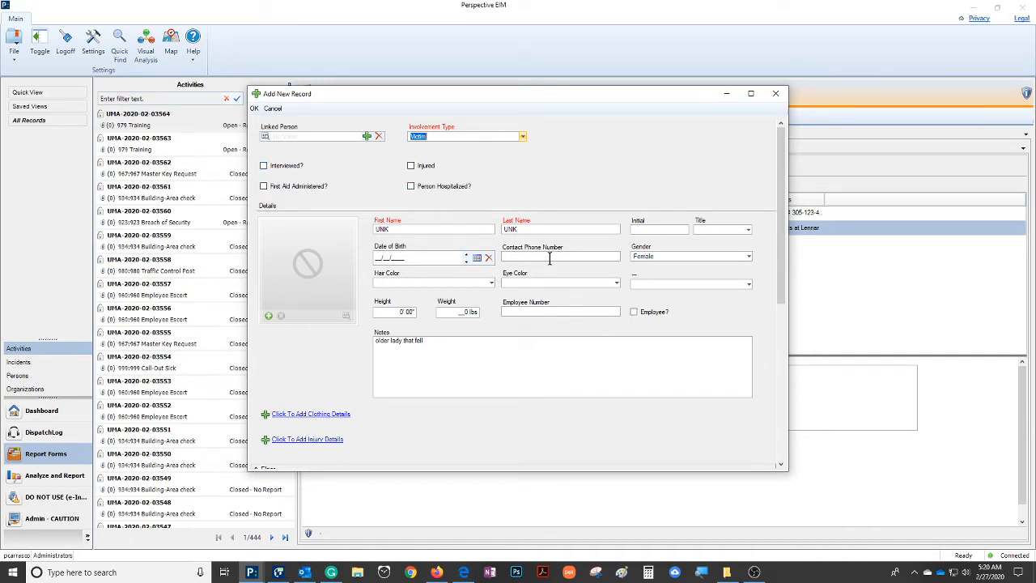
left_click(436, 341)
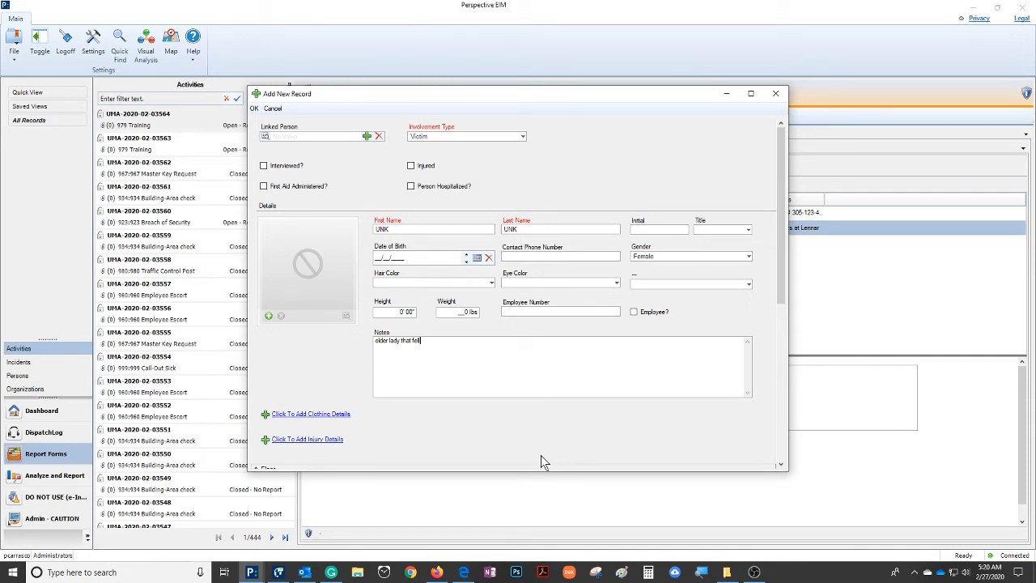
left_click(254, 109)
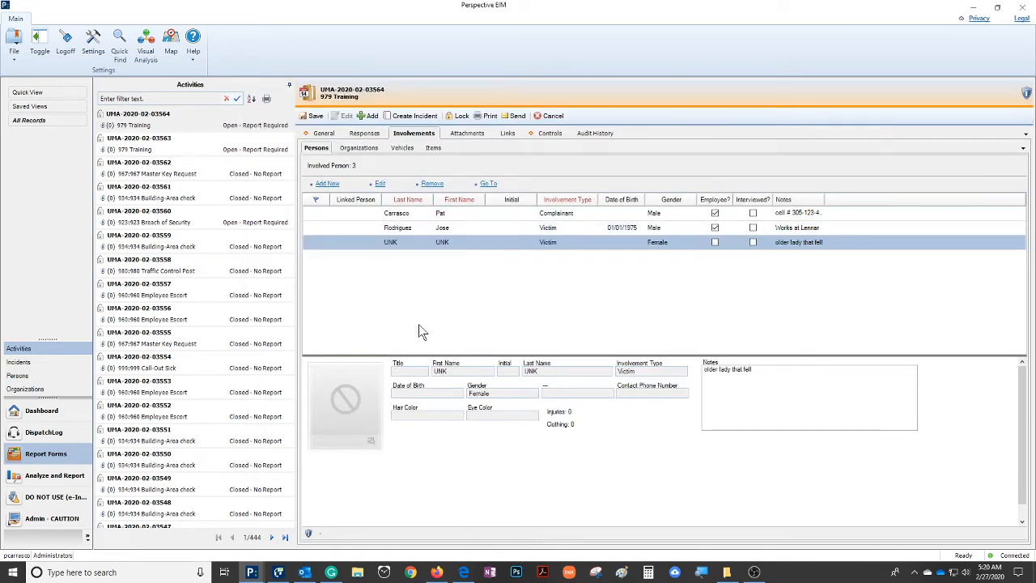
Start a new involved organization record for the activity with the involvement type Off Duty MPD (Police 1)
left_click(356, 149)
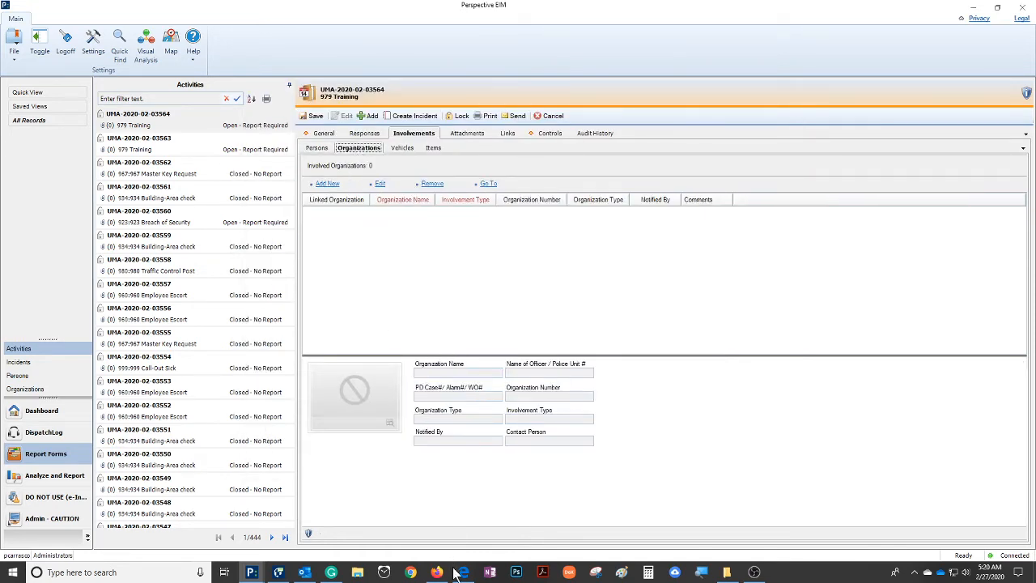
left_click(329, 184)
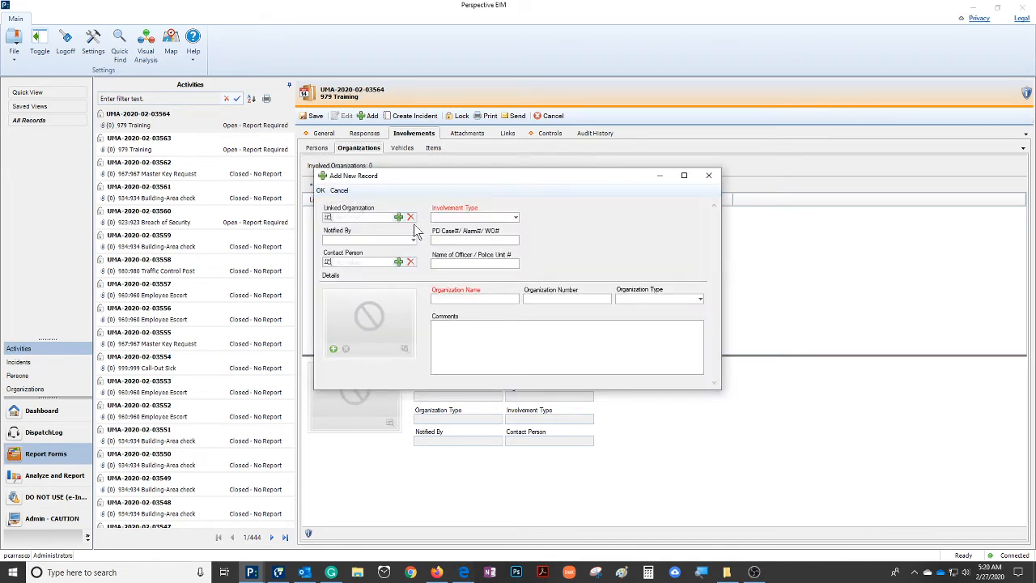
left_click(516, 216)
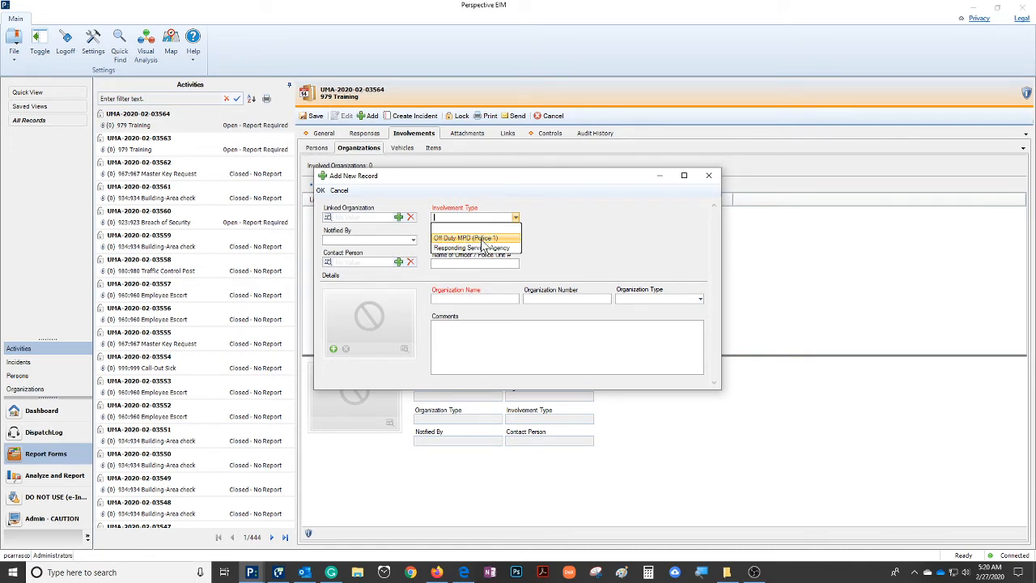
left_click(486, 239)
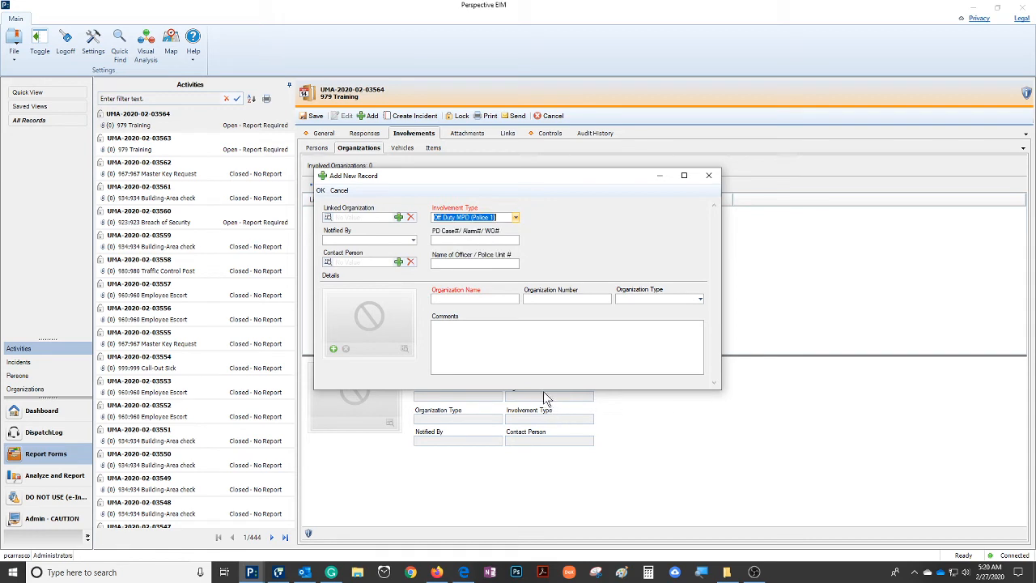
Enter the officer's name and the police case number in the organization record
left_click(468, 264)
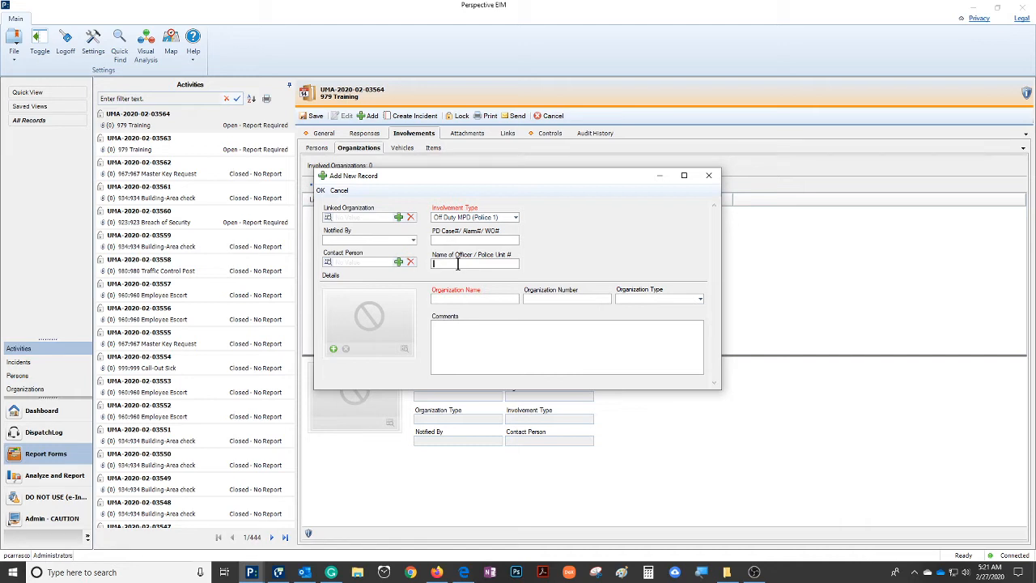
type("123456789")
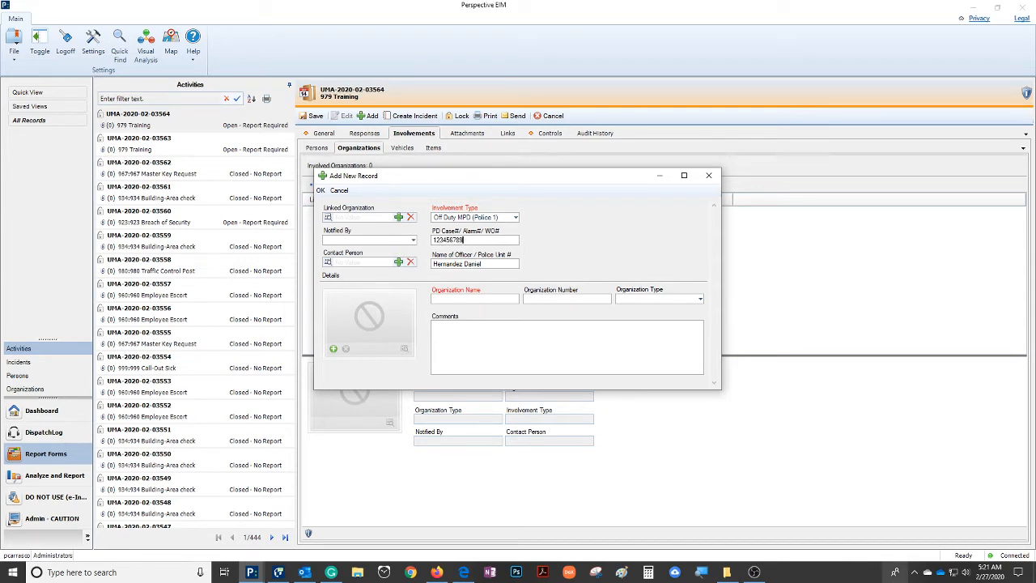
Link the record to the City of Miami Police Department and update the form with that organization's information
left_click(491, 298)
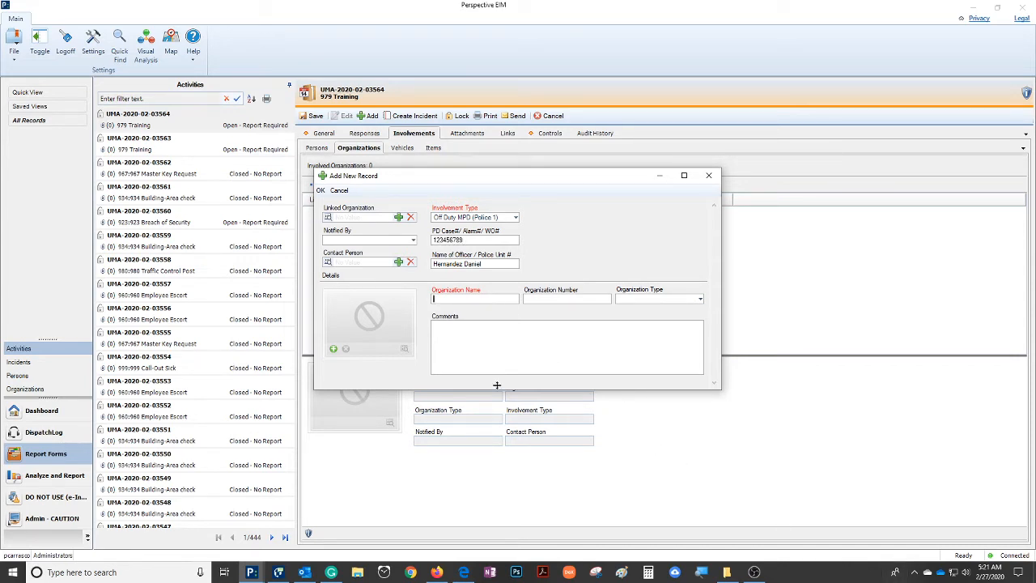
type("PD1")
type("city")
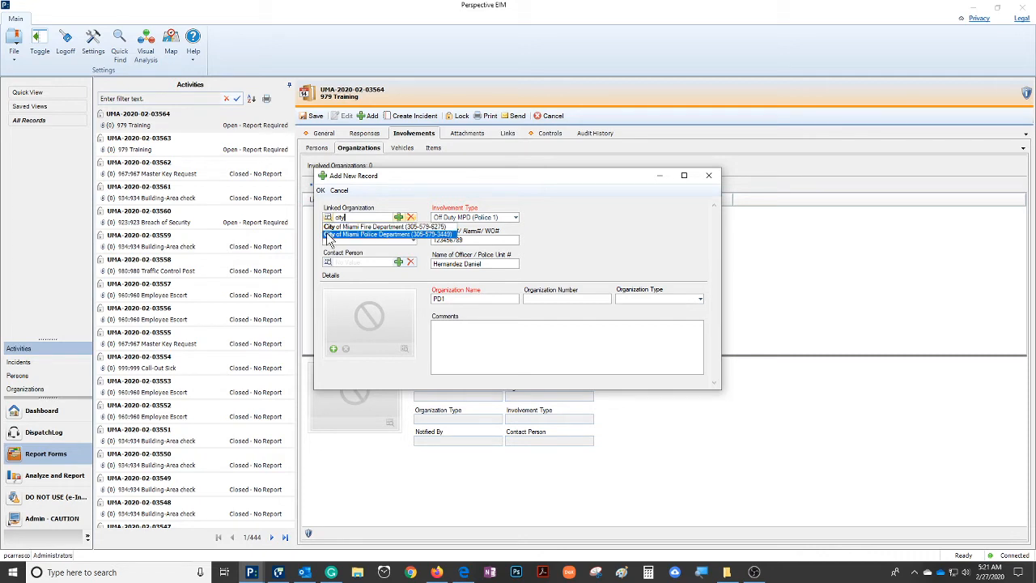
left_click(385, 235)
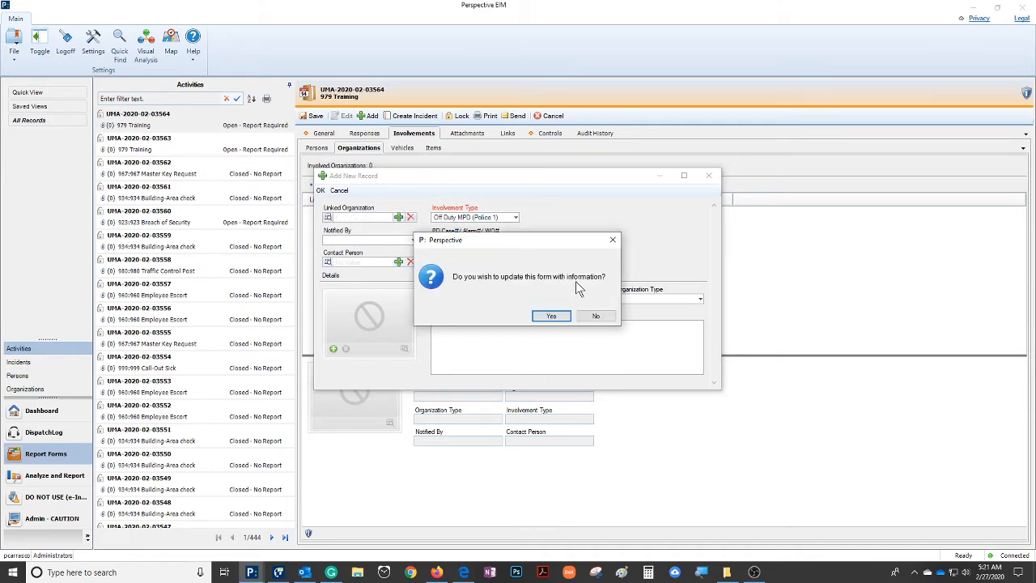
left_click(553, 316)
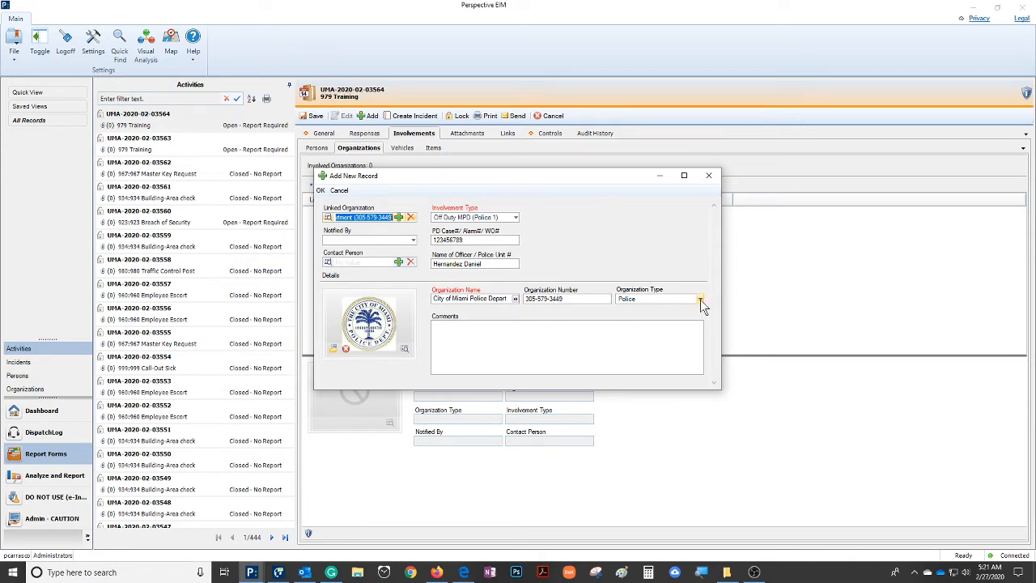
Enter the comment "responded to scene." for the police department and accept the organization record
left_click(446, 336)
type("responded t")
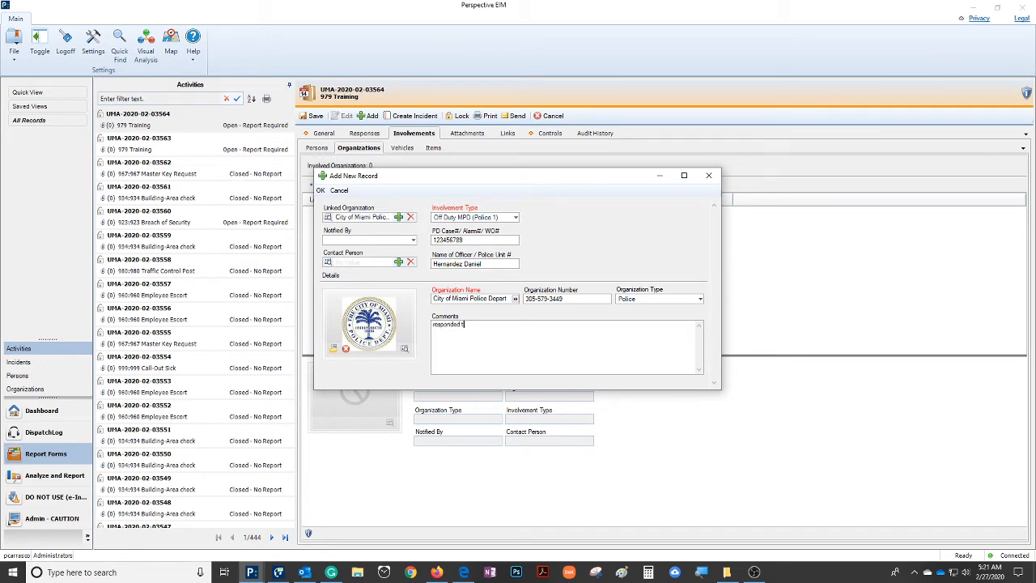
type("o scene.")
left_click(320, 190)
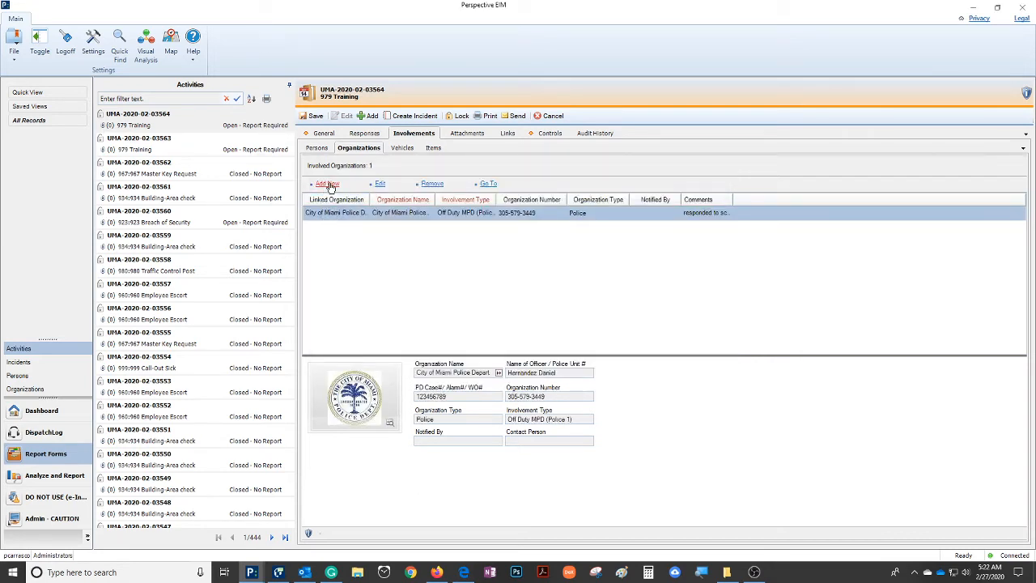
Add a second involved organization linked to the City of Miami Fire Department with the involvement type Responding Service-Agency
left_click(327, 184)
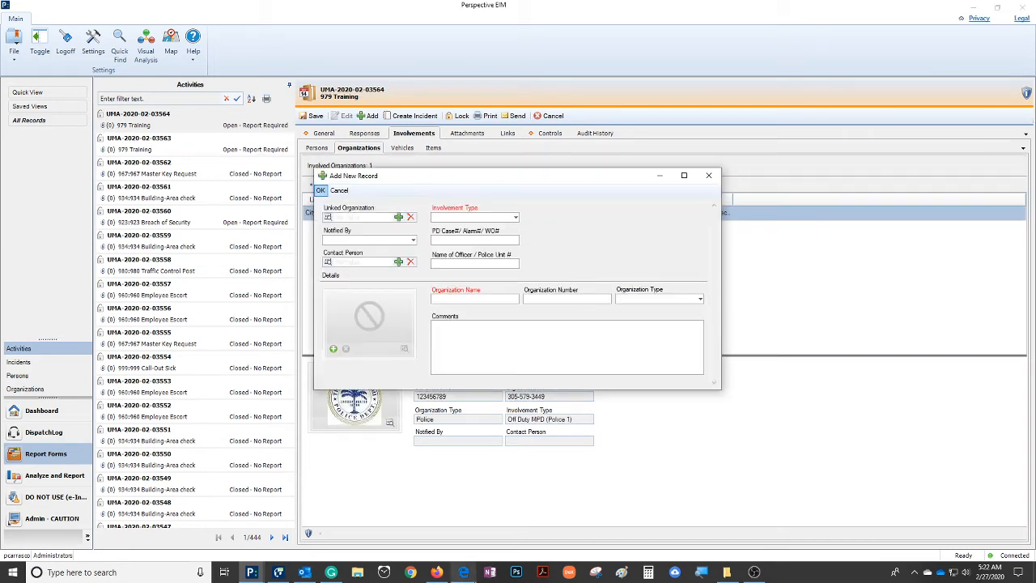
left_click(366, 218)
type("city")
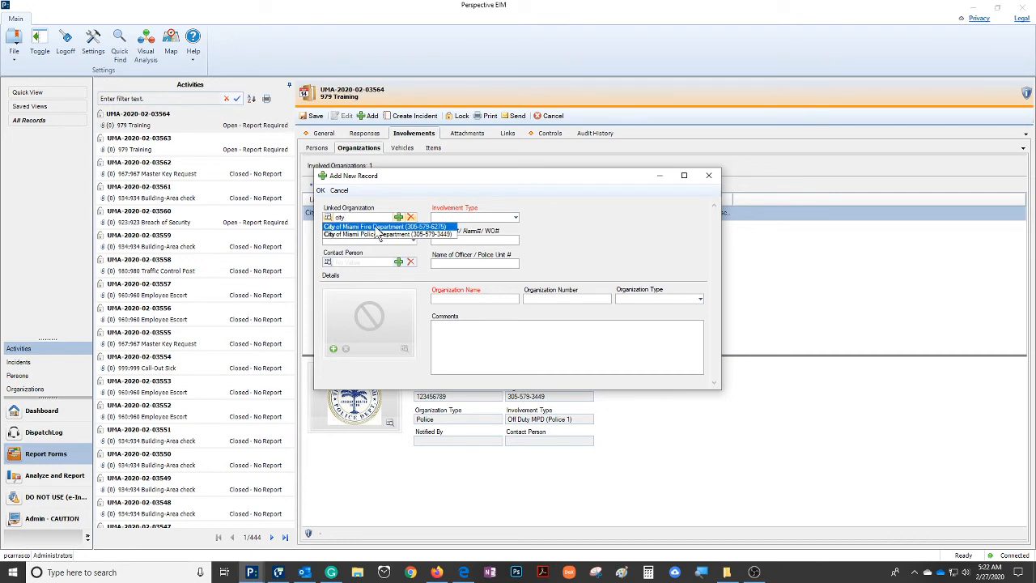
left_click(379, 228)
left_click(515, 217)
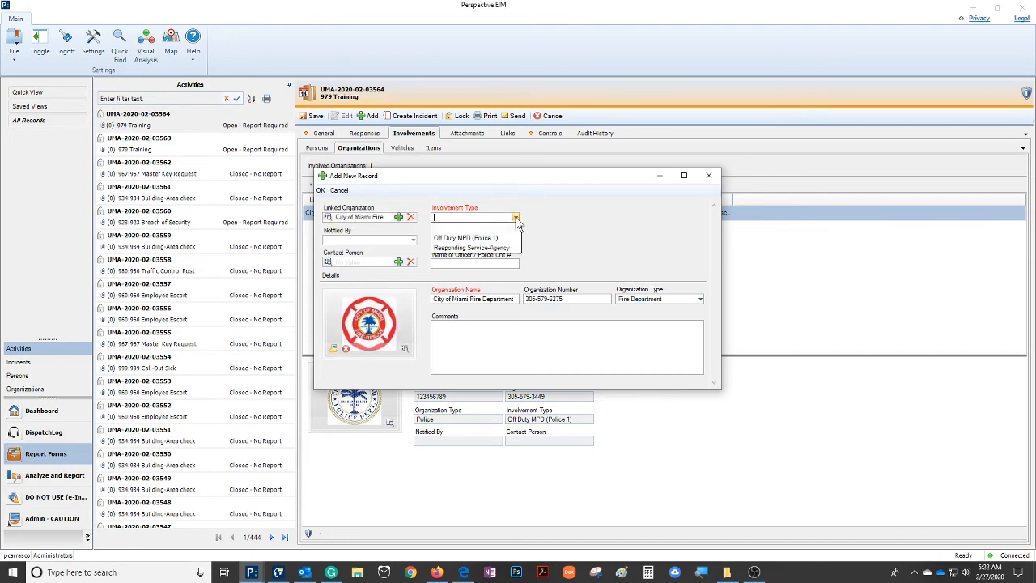
left_click(465, 248)
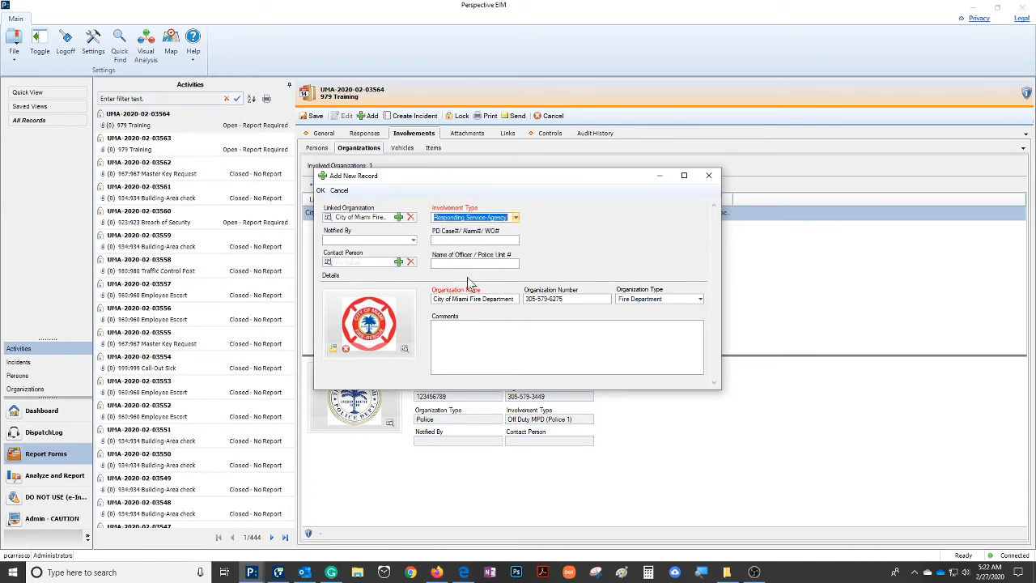
key("Tab")
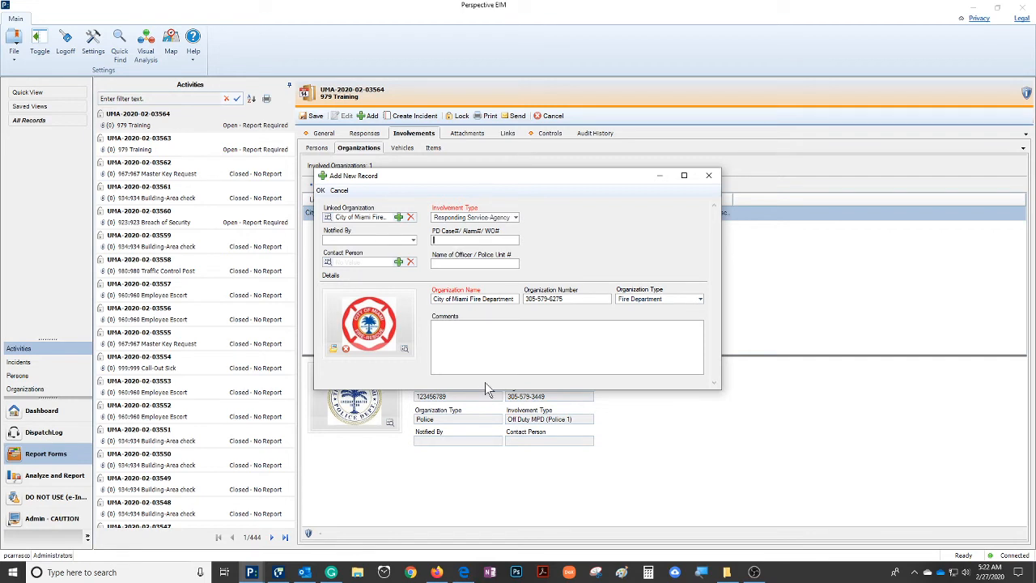
Enter the alarm number and the responding officer's name for the fire department and accept the organization record
type("3214")
left_click(481, 264)
type("Captain Jones")
left_click(321, 190)
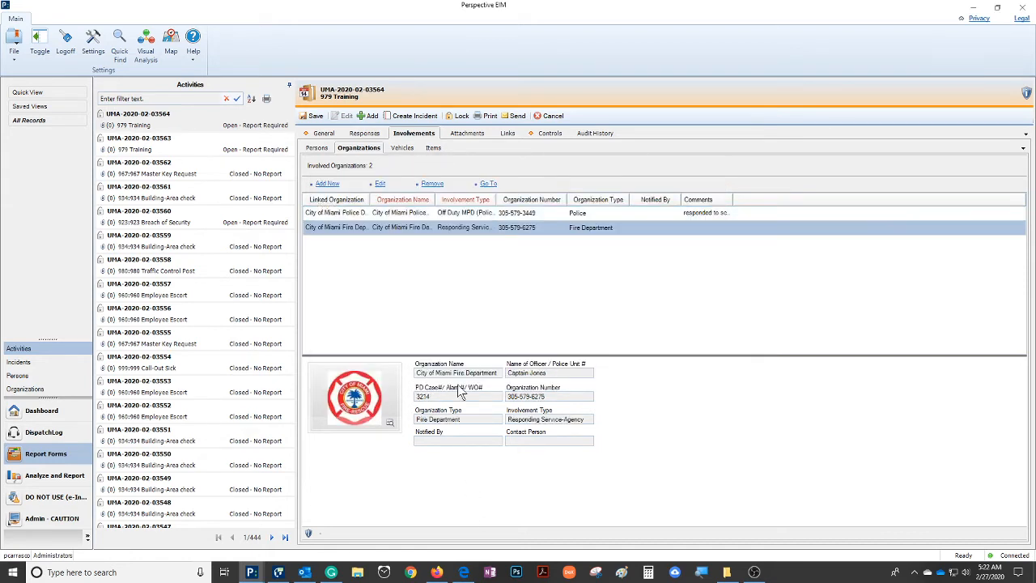
Add a third involved organization linked to Molina Towing with the involvement type Responding Service-Agency
left_click(328, 184)
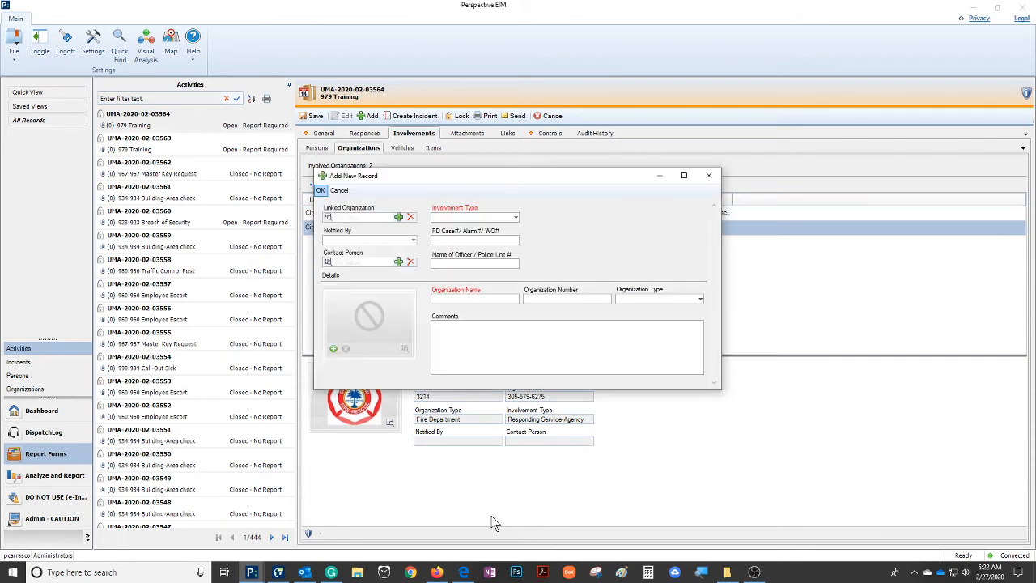
left_click(366, 217)
type("to")
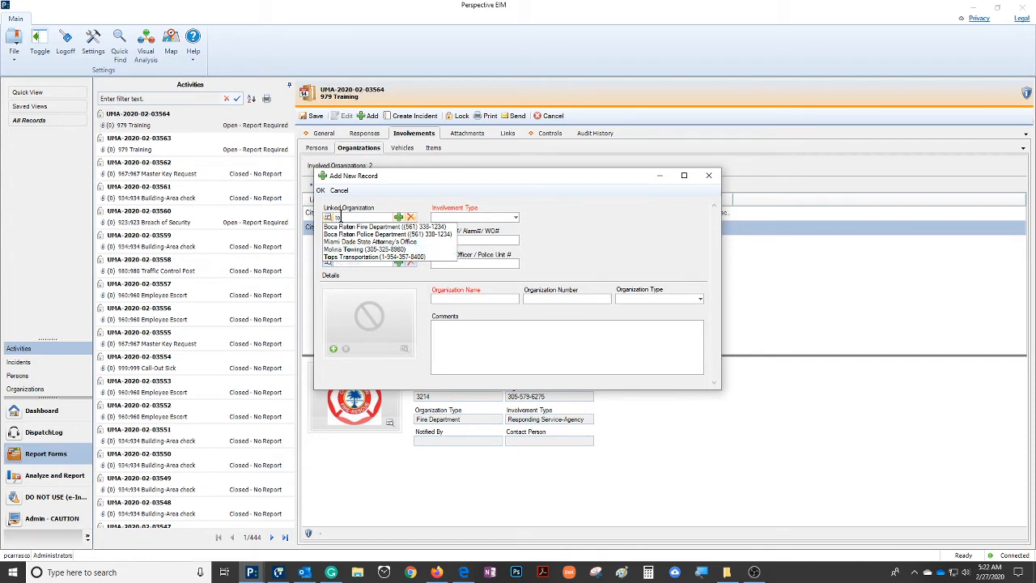
type("w")
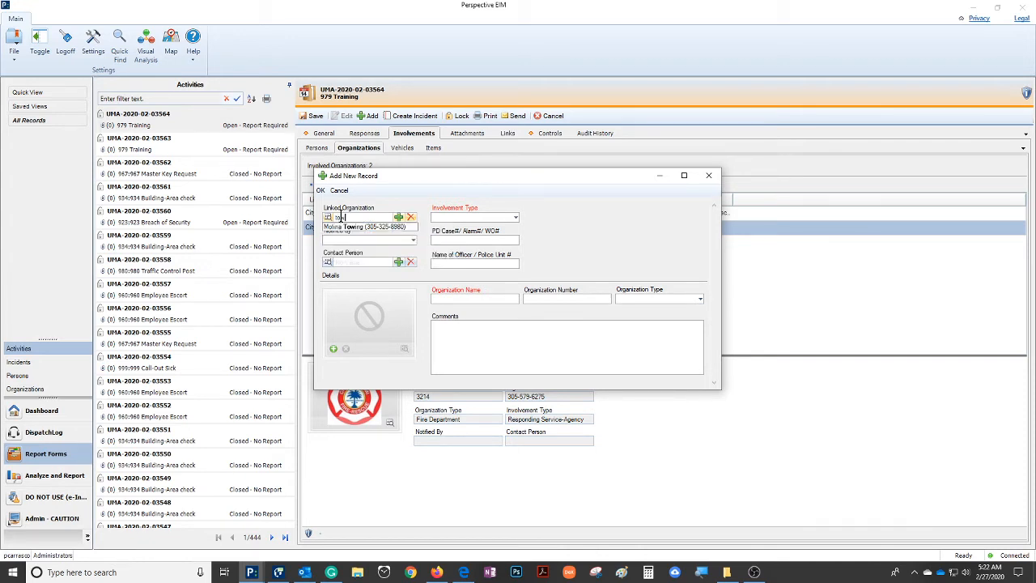
left_click(350, 226)
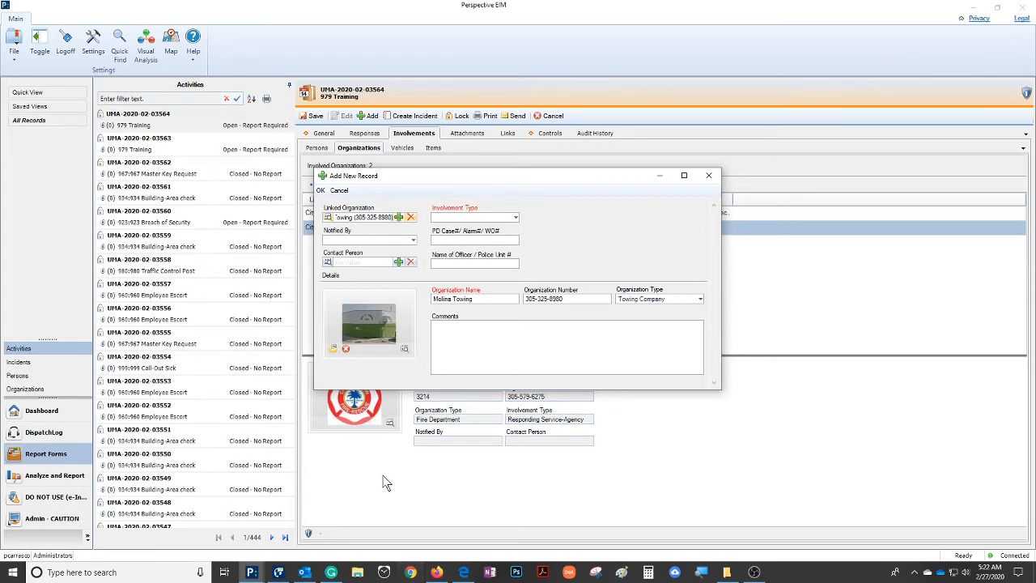
left_click(515, 217)
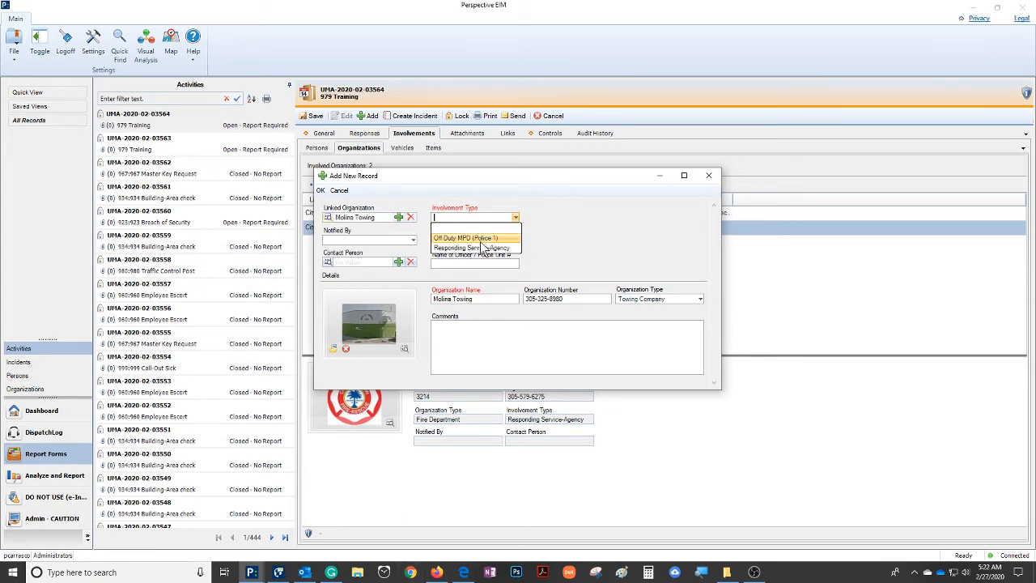
left_click(479, 246)
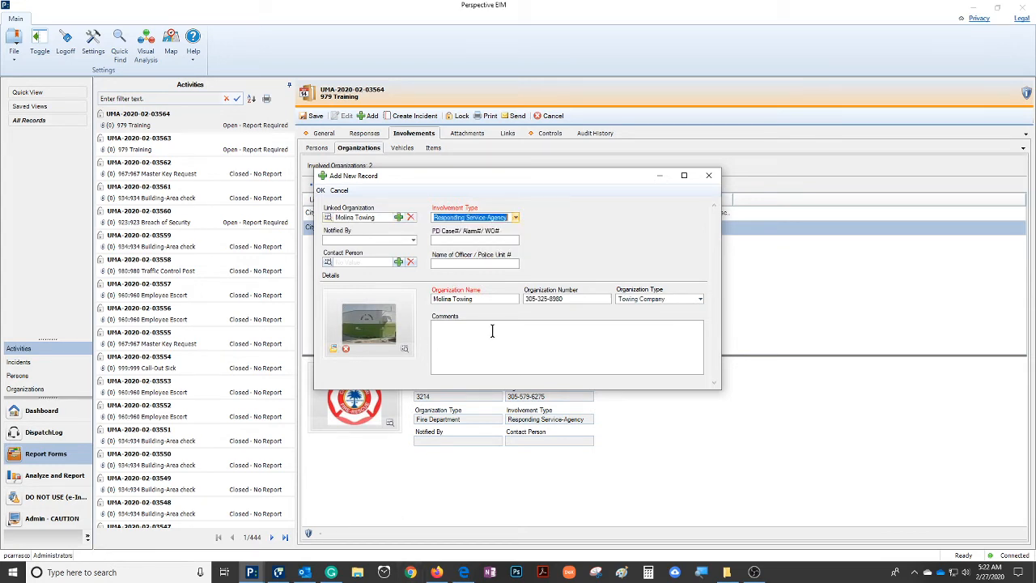
Enter the tow company responder's name in the Molina Towing record
left_click(464, 237)
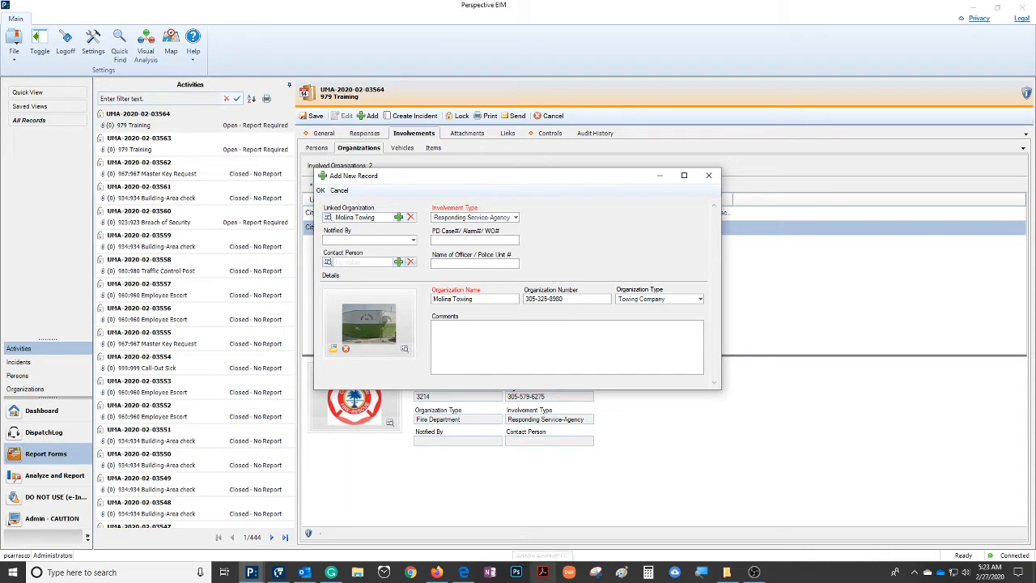
left_click(470, 263)
type("James")
Enter the comment "towed vehicle to victim's home due to vehicle was broken down" for Molina Towing and accept the record
left_click(456, 340)
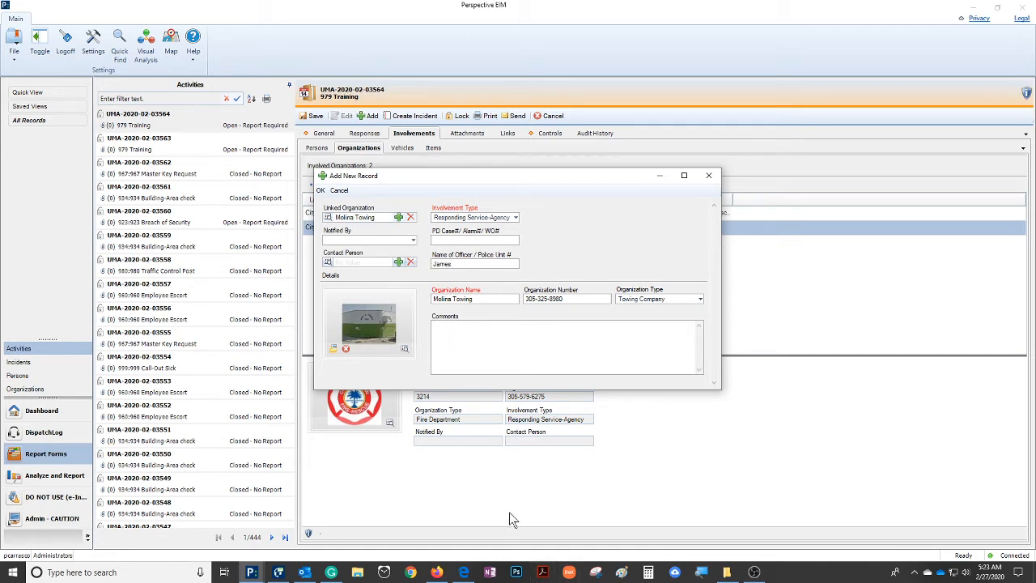
type("towed vehicle to victim's home due to vehicle was")
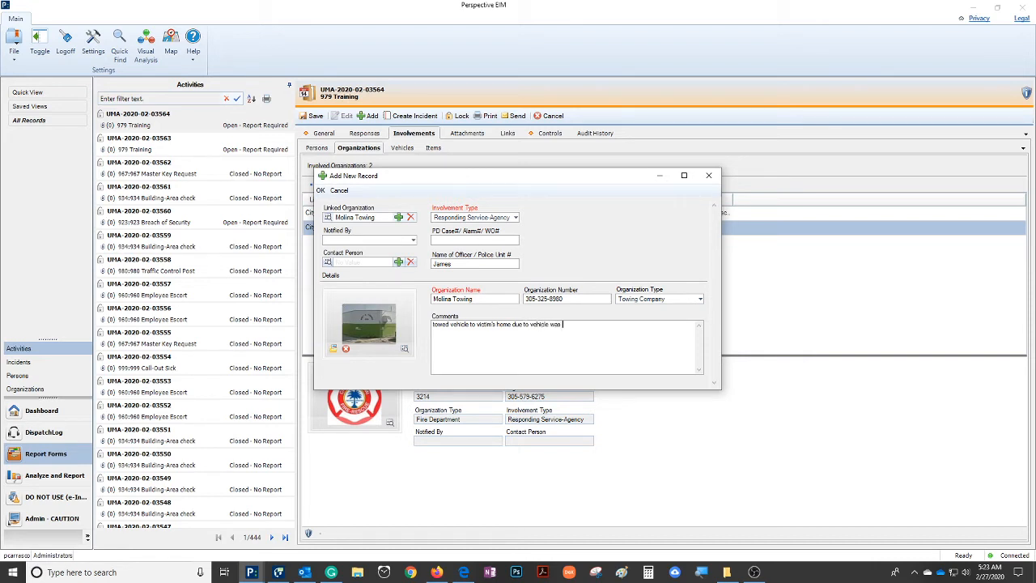
type(" broken down")
left_click(321, 190)
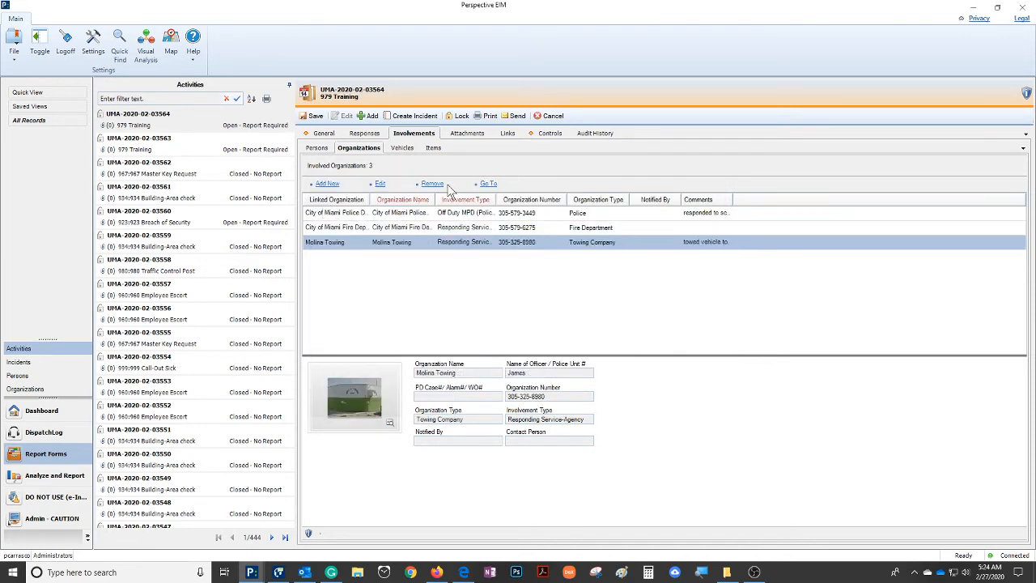
Add an involved vehicle with the involvement type Victim and the license plate UNK
left_click(402, 148)
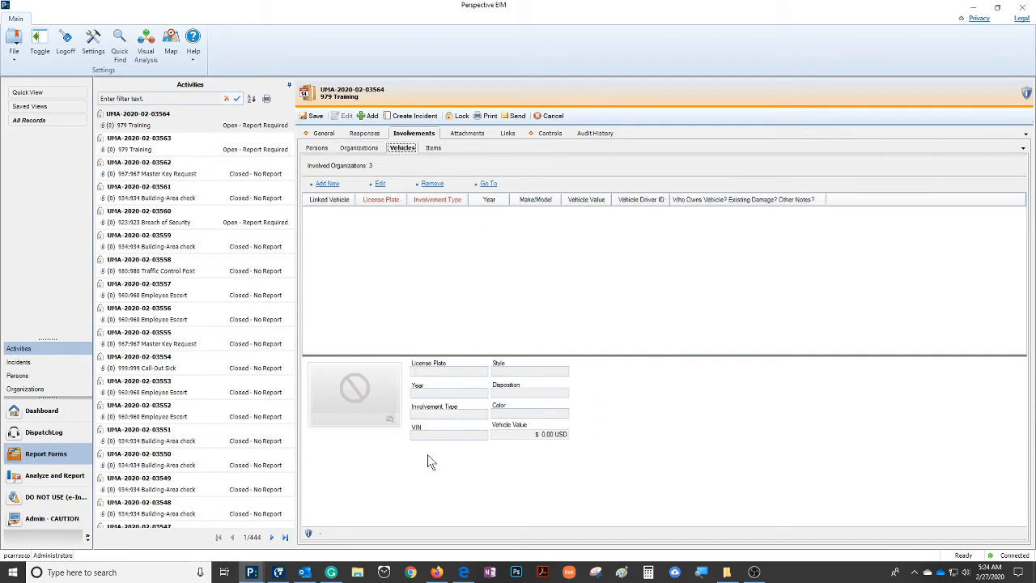
left_click(328, 184)
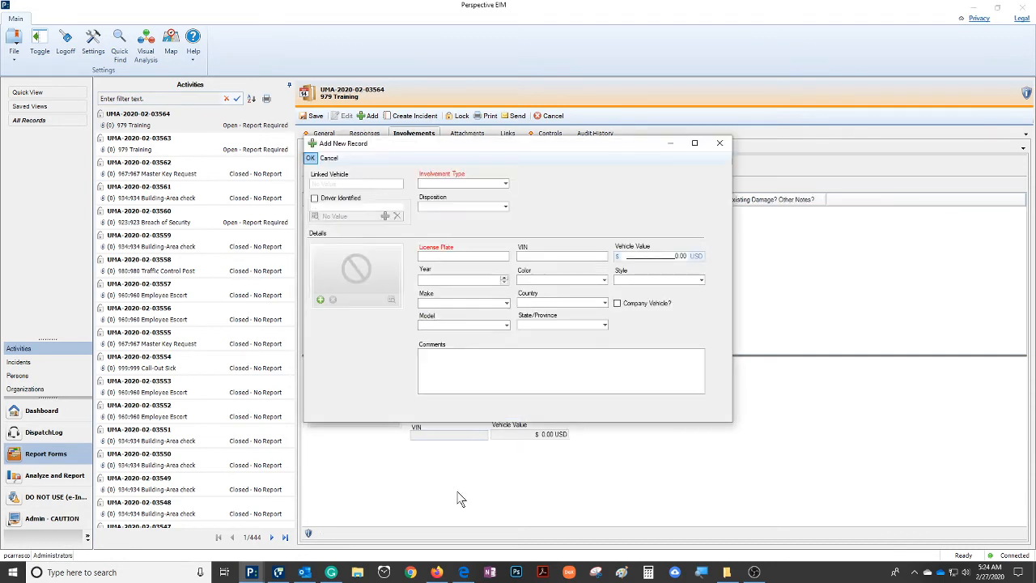
left_click(506, 184)
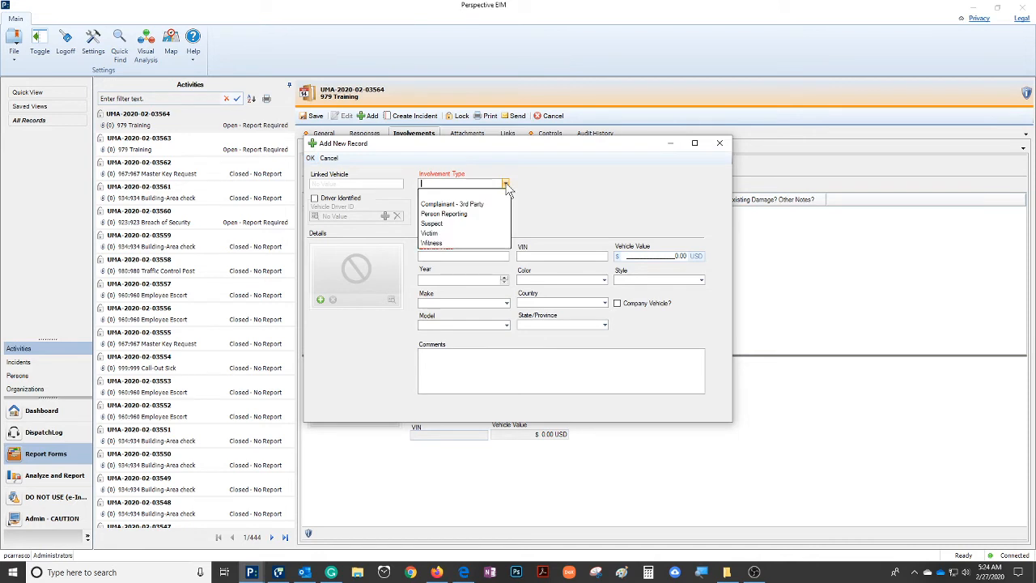
left_click(437, 234)
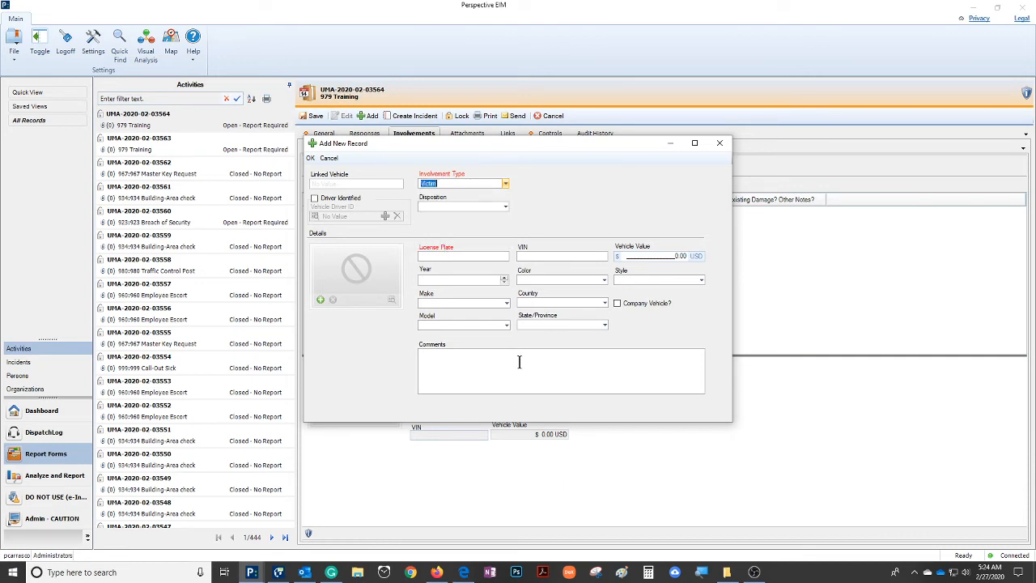
left_click(462, 256)
type("UNK")
Set the vehicle's make to Chevrolet and its model to Corvette
left_click(467, 305)
type("Chevrolet")
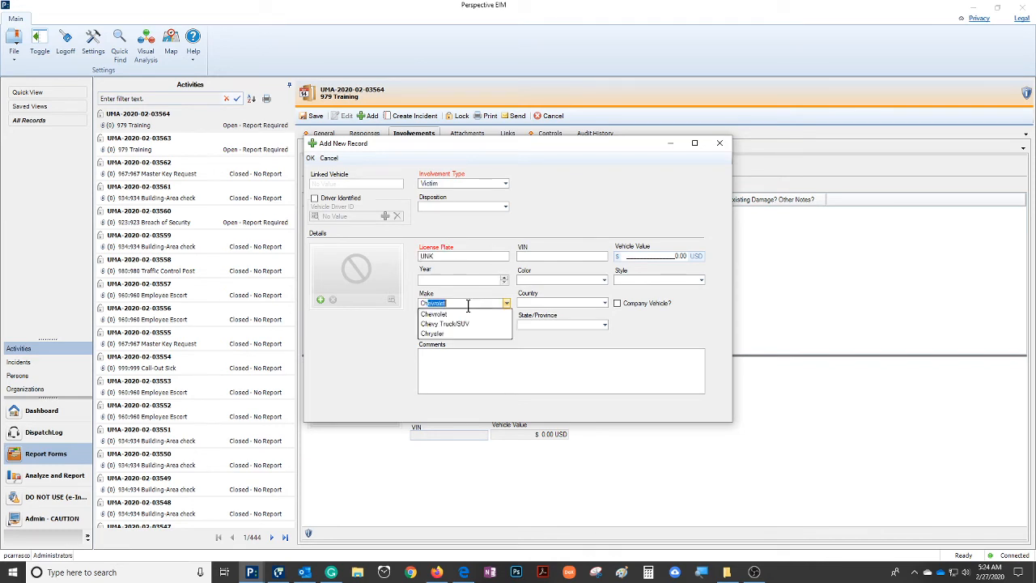
left_click(458, 314)
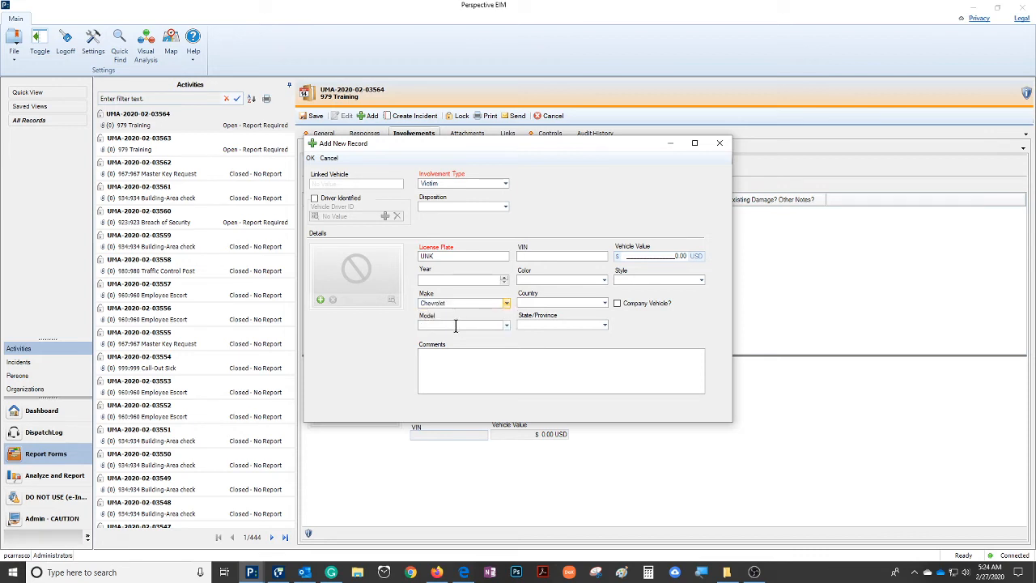
left_click(455, 325)
type("Corsica")
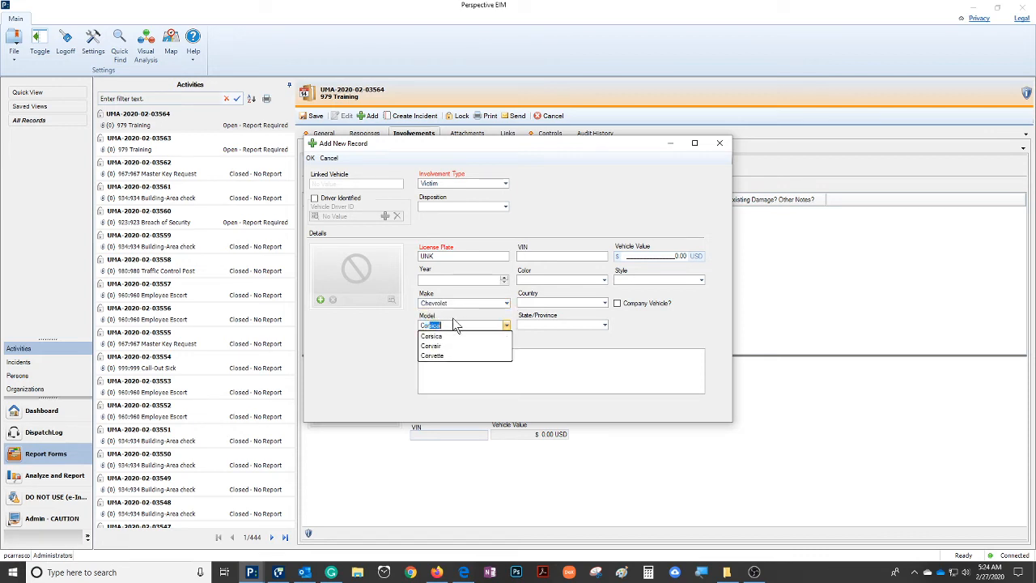
left_click(445, 356)
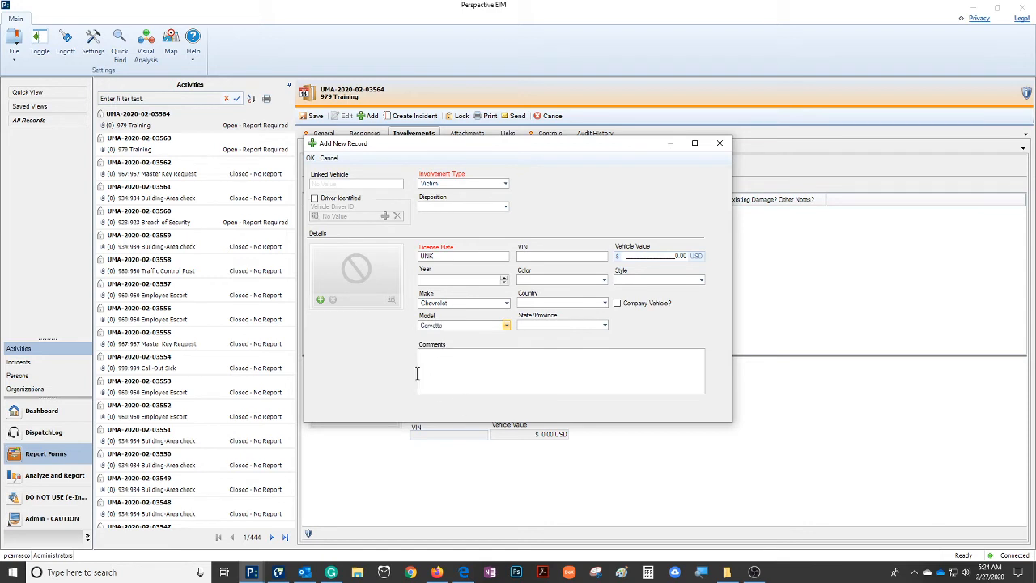
Attach the 2020-Chevrolet image to the vehicle record and enter the comment "vehicle was damaged while parking"
left_click(321, 300)
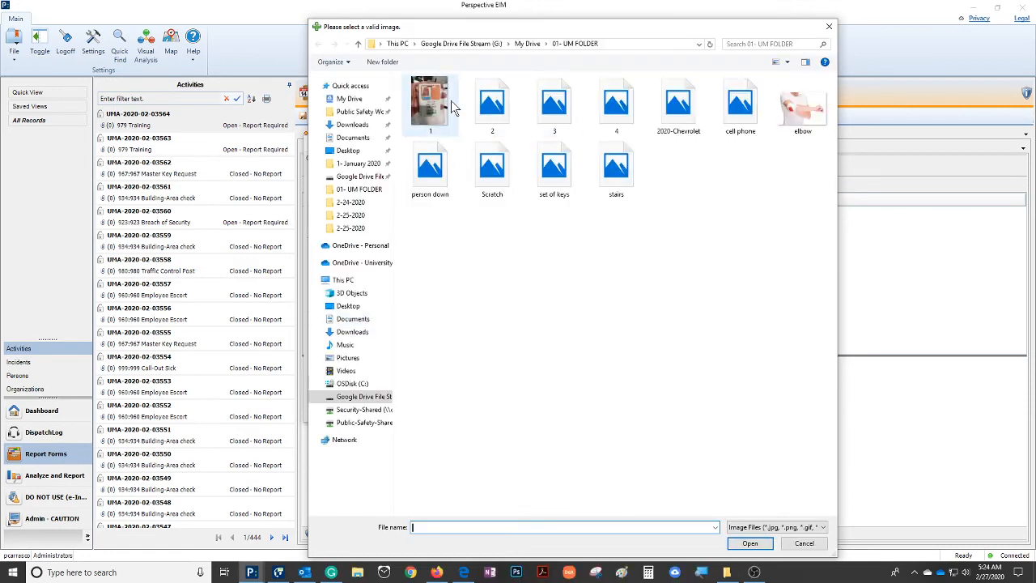
double_click(687, 108)
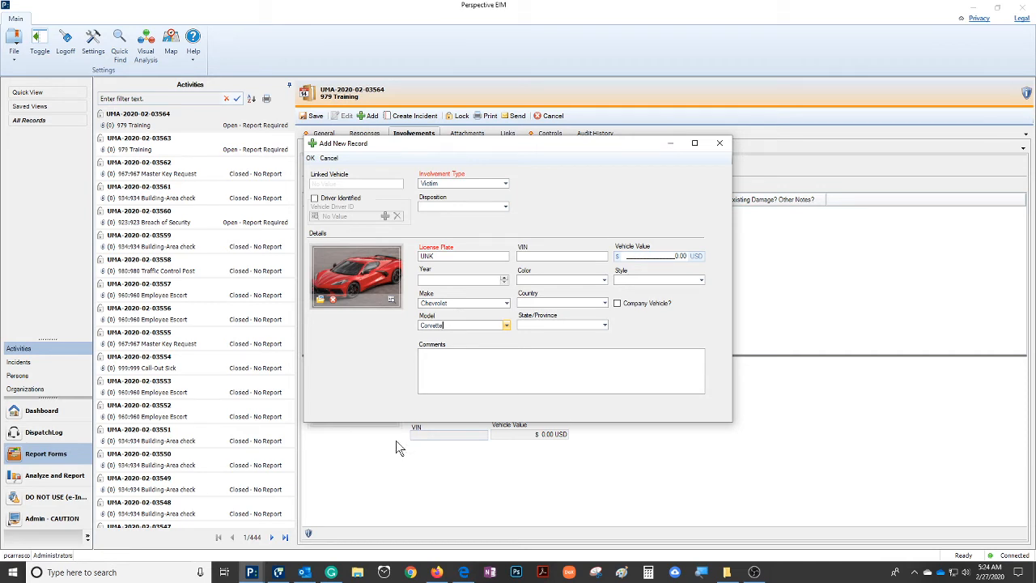
left_click(444, 357)
type("vehicl")
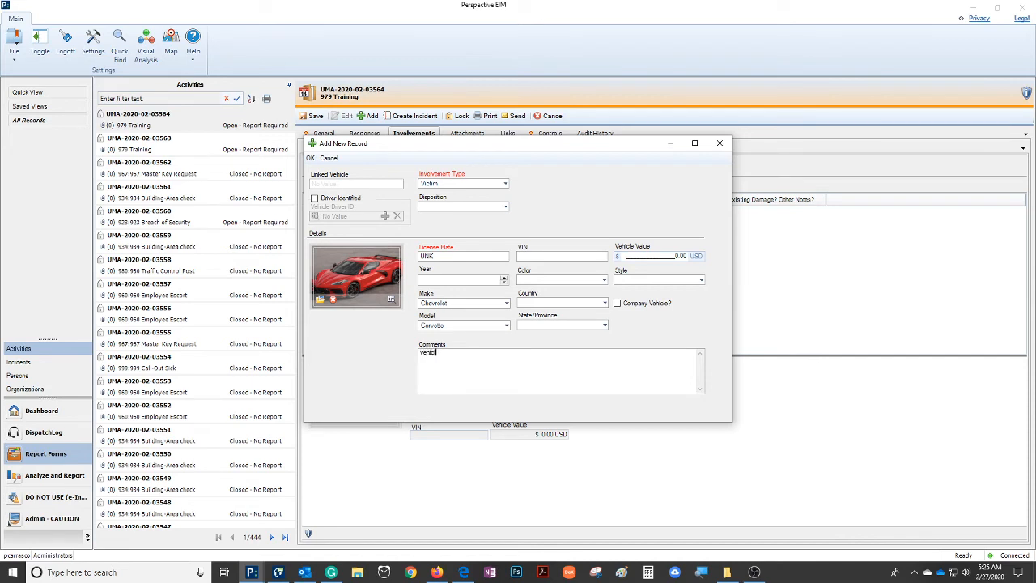
type("e was damaged while parking")
Set the vehicle's disposition to Damaged and accept the vehicle record
left_click(505, 207)
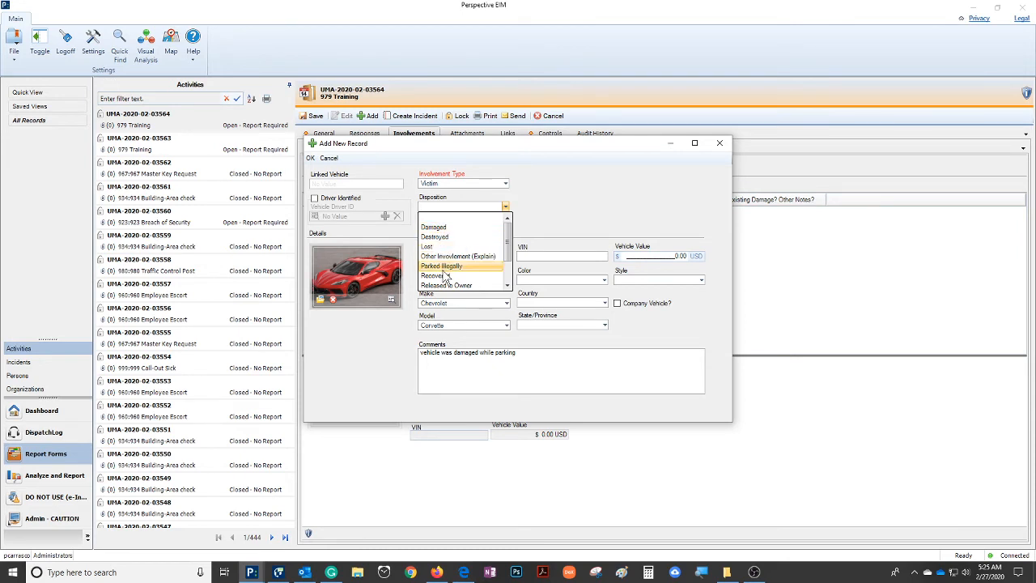
left_click(438, 228)
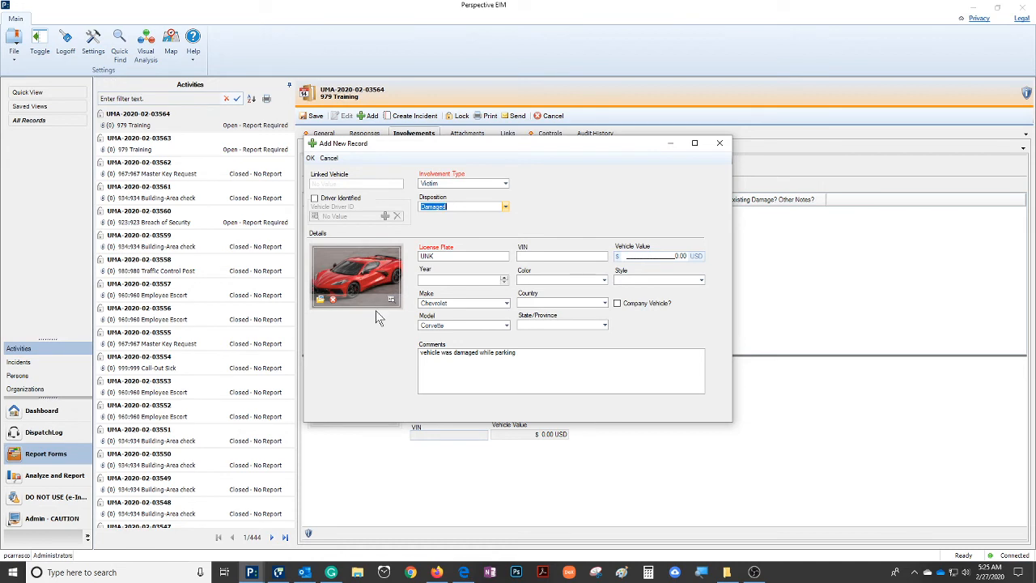
left_click(312, 159)
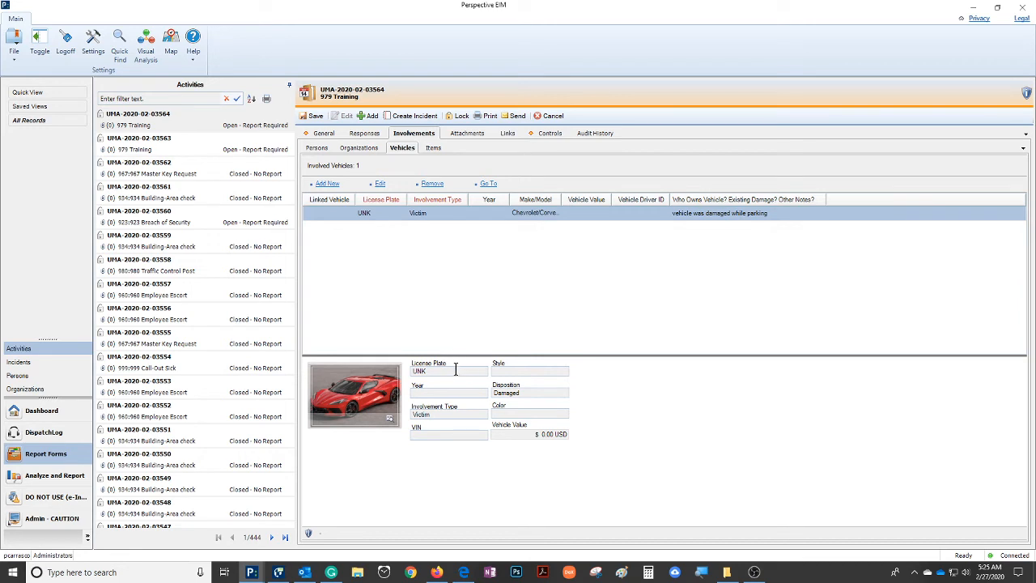
Add an involved item with the disposition Placed in Lost & Found
left_click(432, 148)
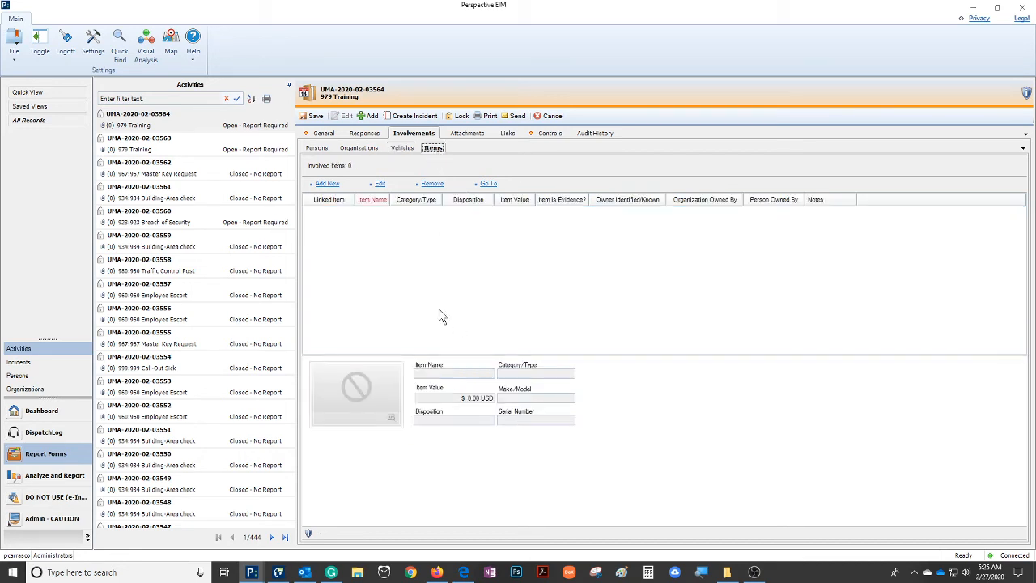
left_click(327, 184)
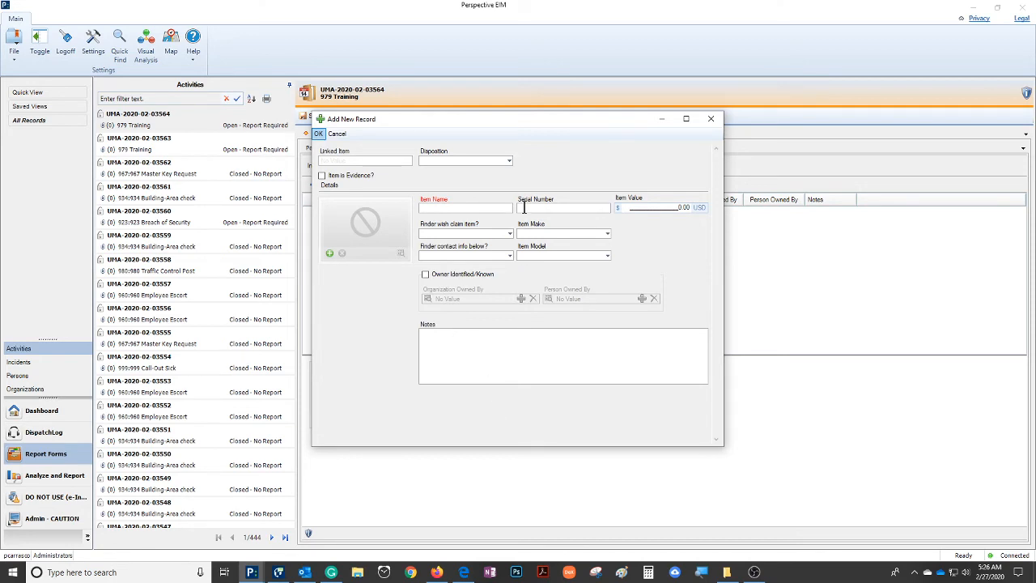
left_click(510, 160)
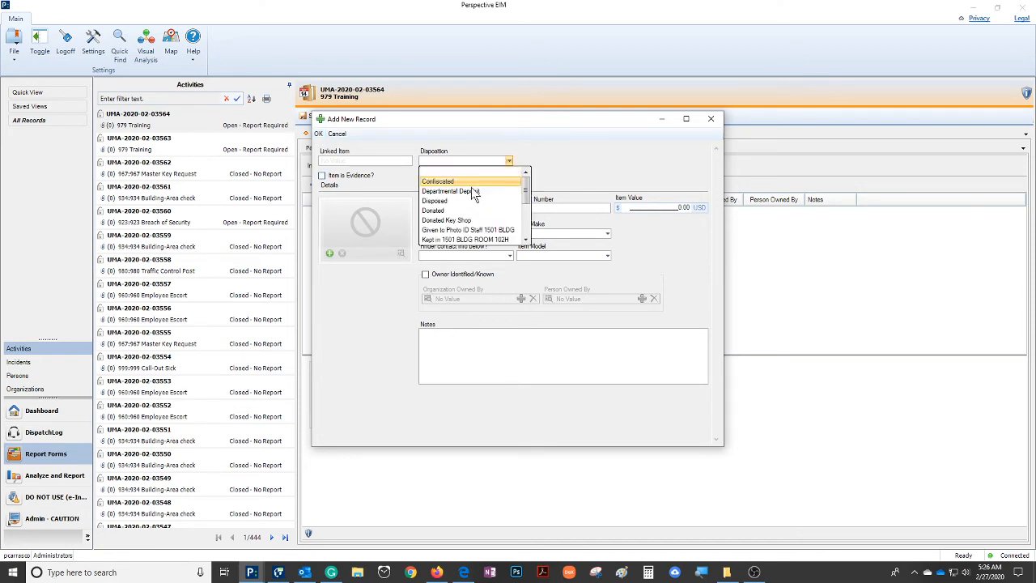
scroll(460, 238, "down", 2)
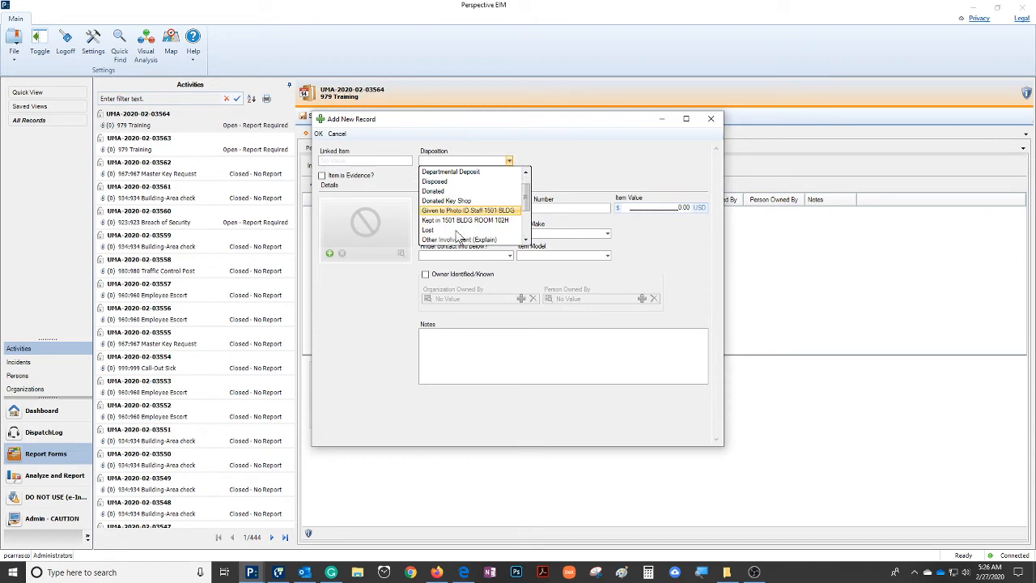
left_click(459, 239)
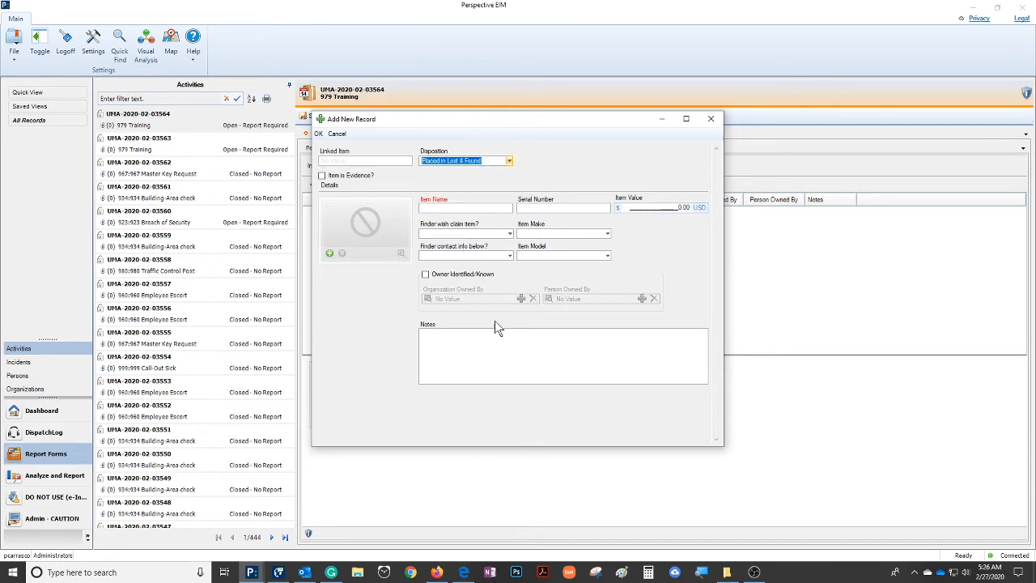
Name the item "cell phone" and attach the cell phone image to its record
left_click(455, 207)
type("cel")
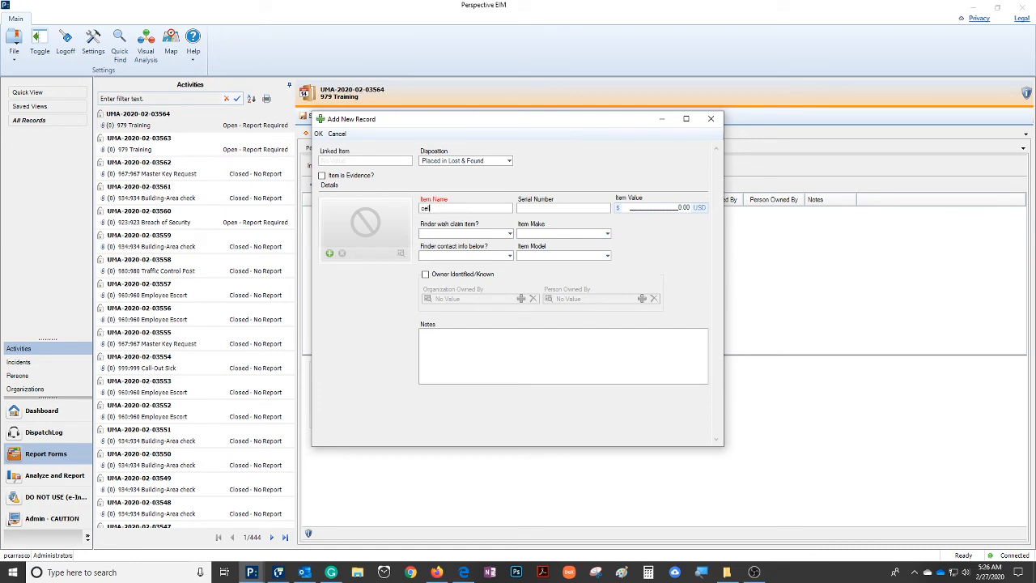
type("l phone")
left_click(329, 253)
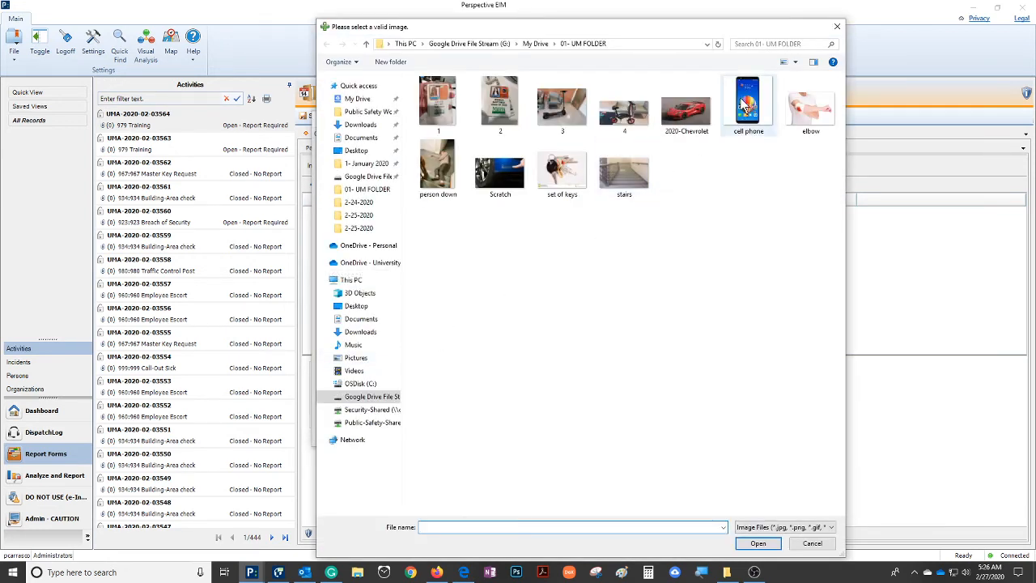
double_click(745, 103)
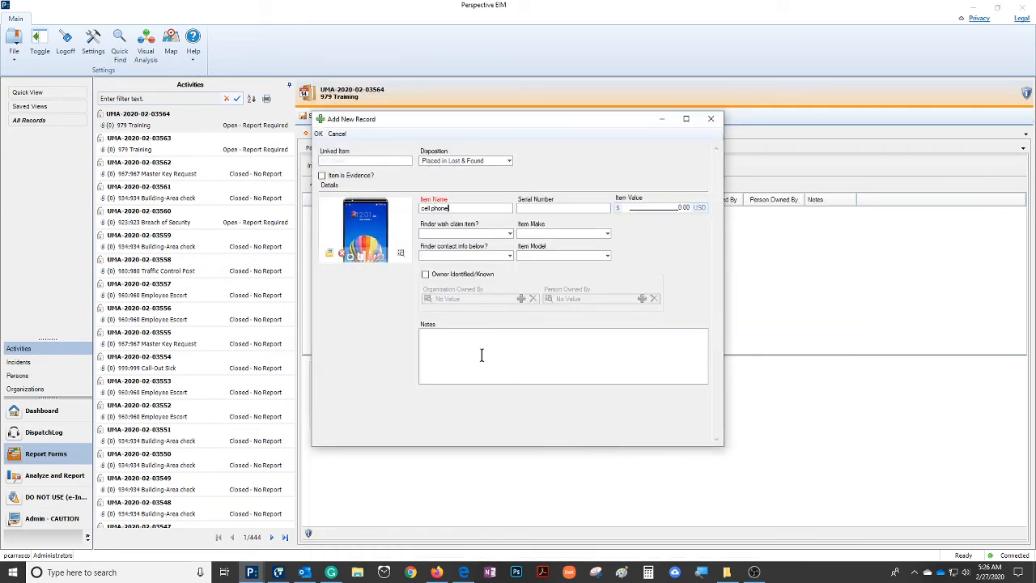
Enter the note "samsung older phone with a cracked screen" for the item
left_click(454, 345)
type("samsubng")
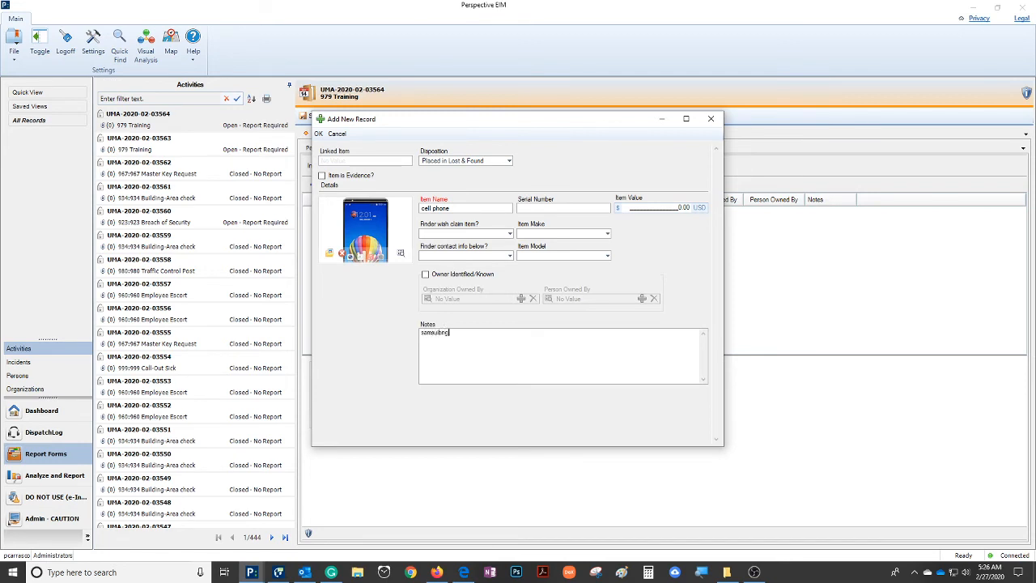
key("BackSpace")
key("BackSpace")
type("ng older phone with a cracked screen")
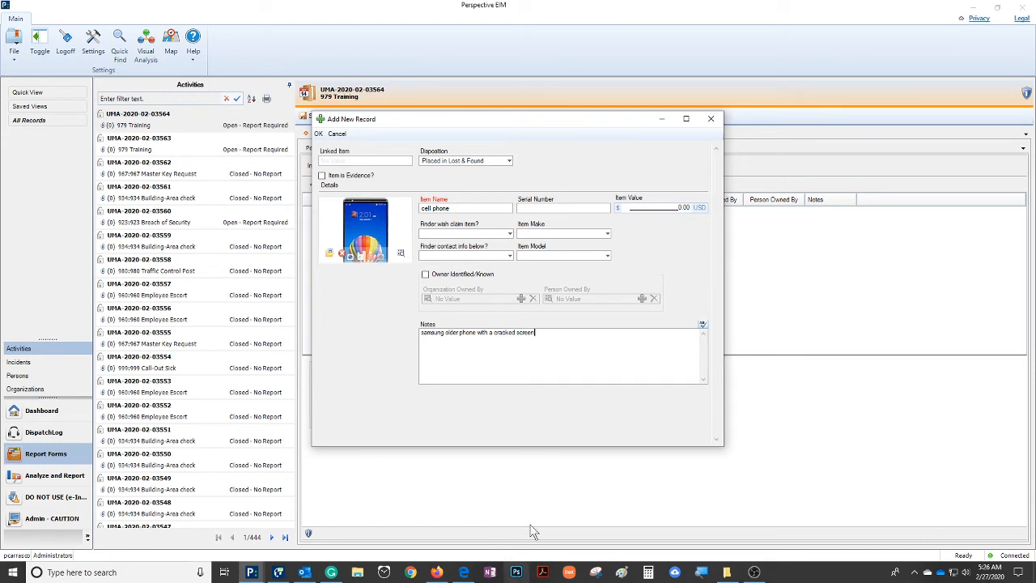
type(".")
Leave the item make and model empty and accept the cell phone record
key("BackSpace")
left_click(605, 234)
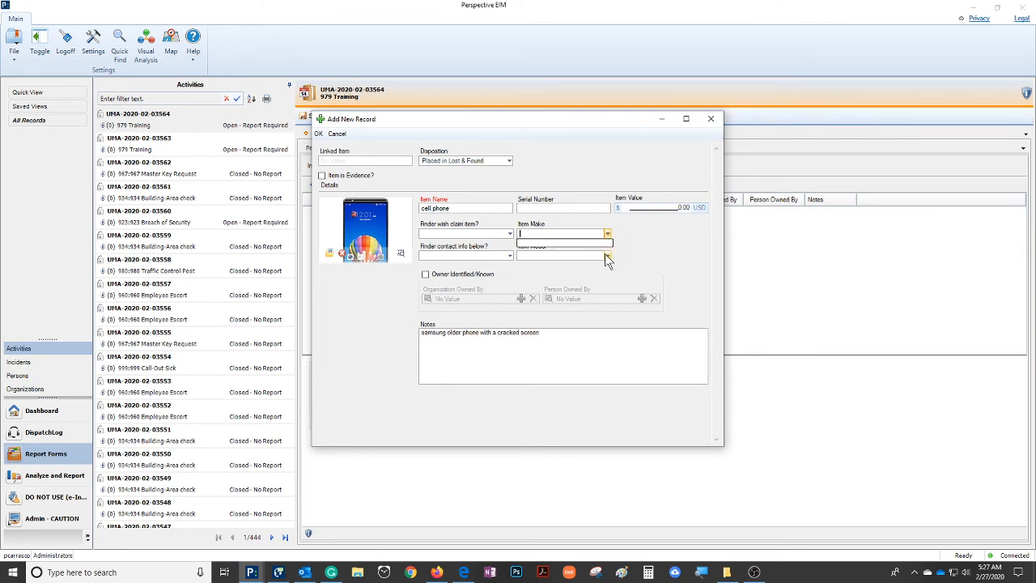
left_click(608, 257)
left_click(318, 134)
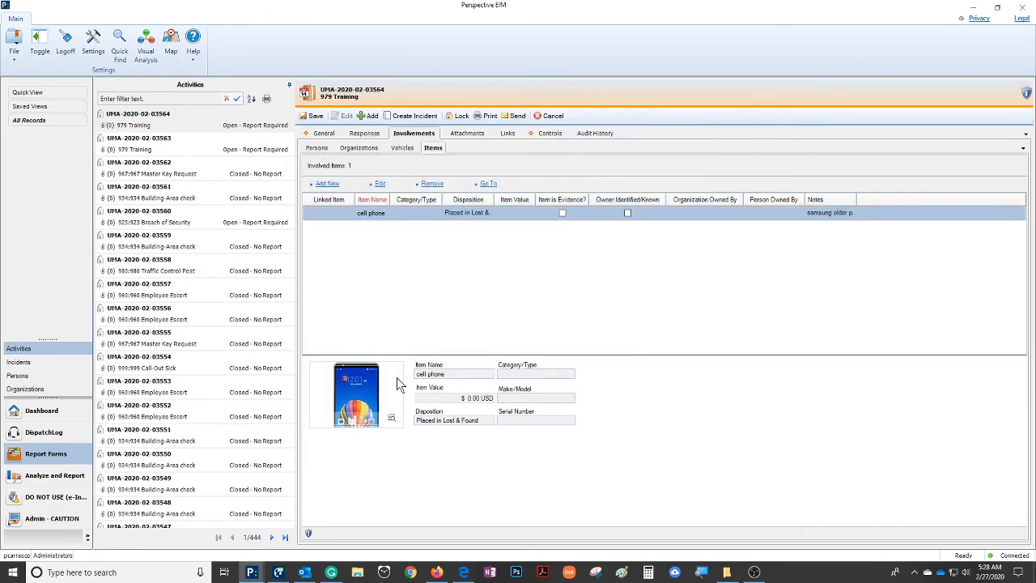
Add an involved item named "set of keys" with the disposition Placed in Lost & Found
left_click(329, 184)
left_click(449, 209)
type("s")
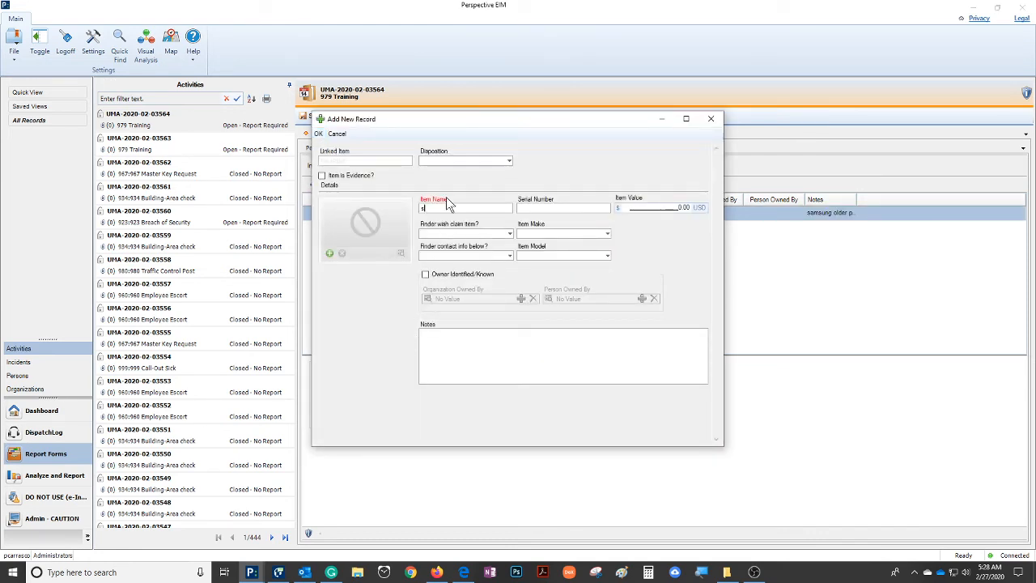
type("elt of keys")
left_click(509, 161)
scroll(475, 198, "down", 1)
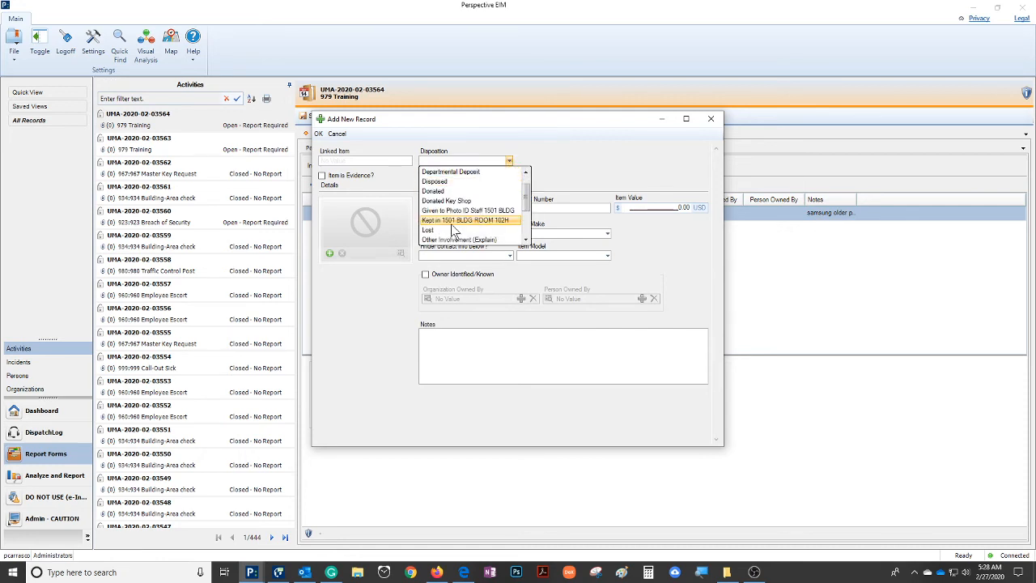
scroll(455, 236, "down", 1)
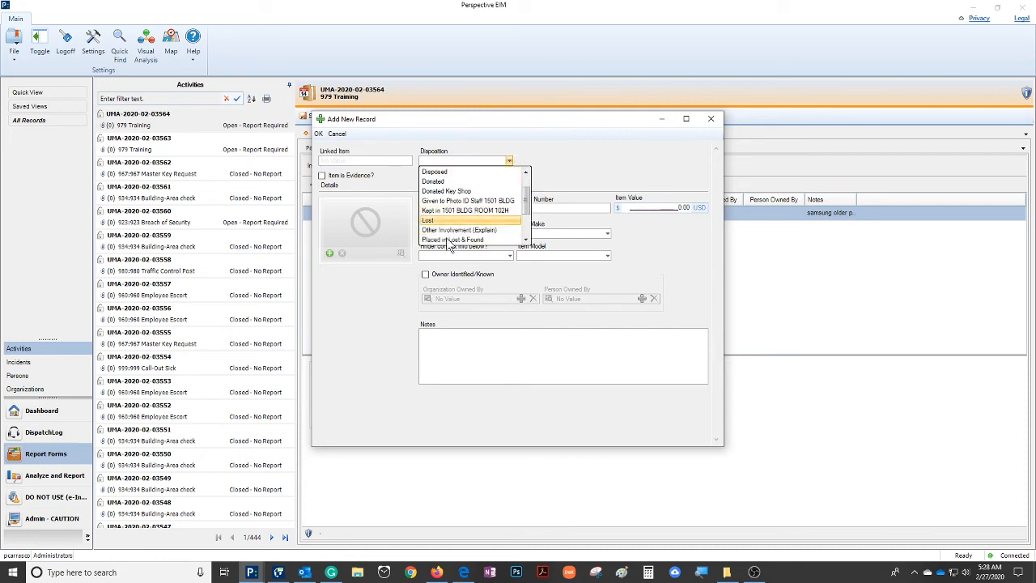
left_click(455, 238)
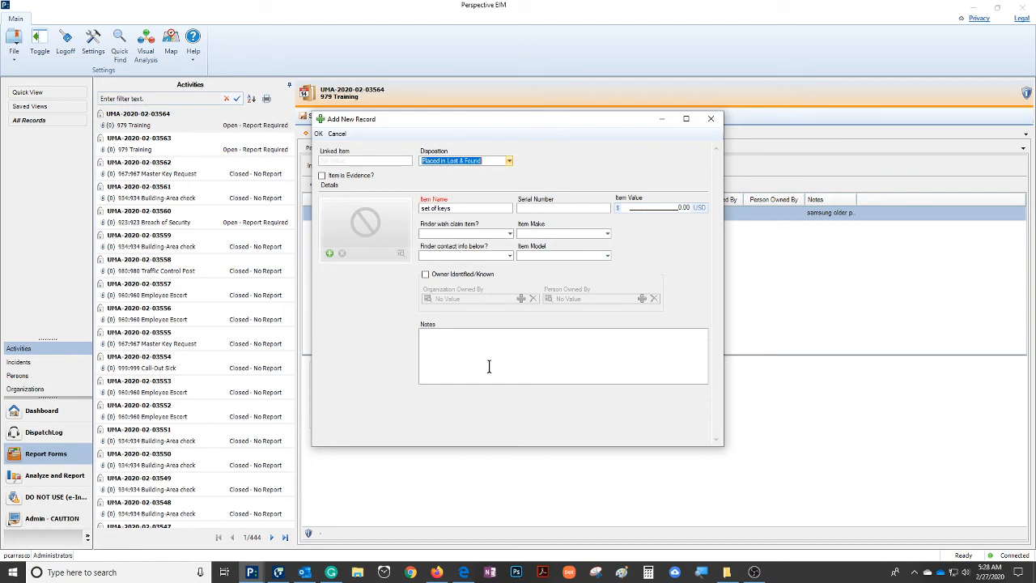
Attach the "set of keys" image from the 01- UM FOLDER to the item record
left_click(329, 254)
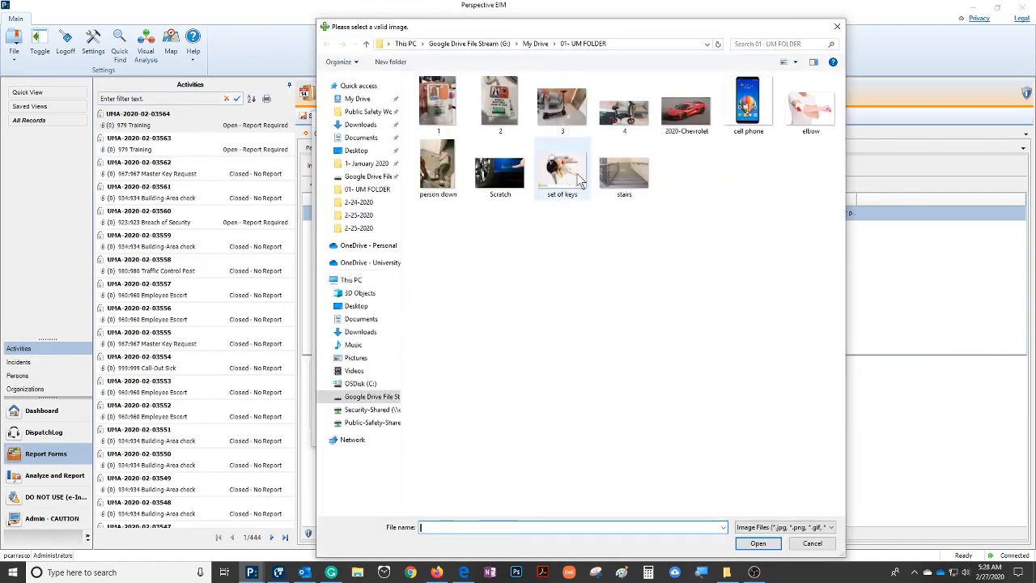
left_click(565, 172)
double_click(565, 171)
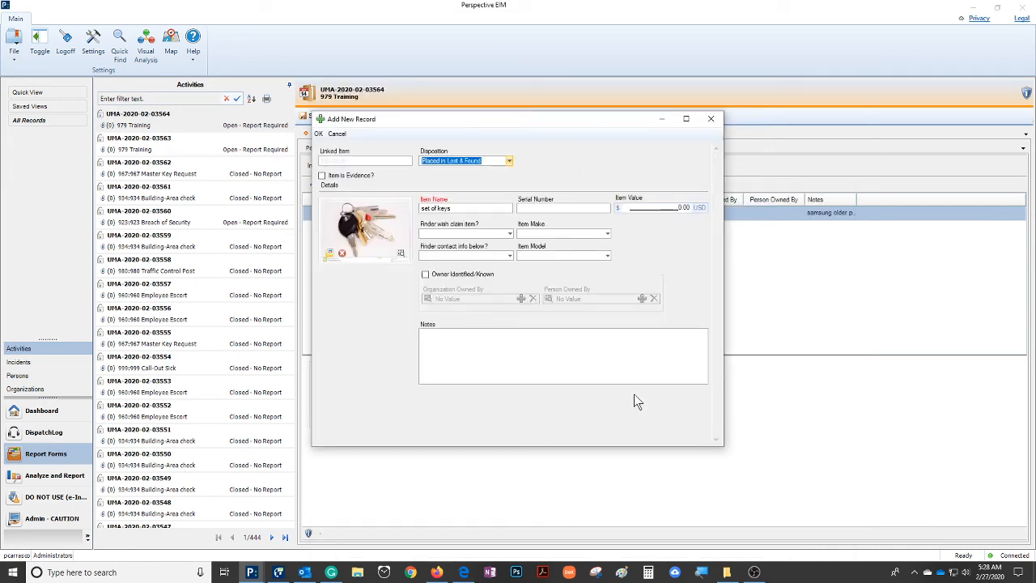
Enter the note "found by south east driveway" for the keys and accept the item record
left_click(442, 341)
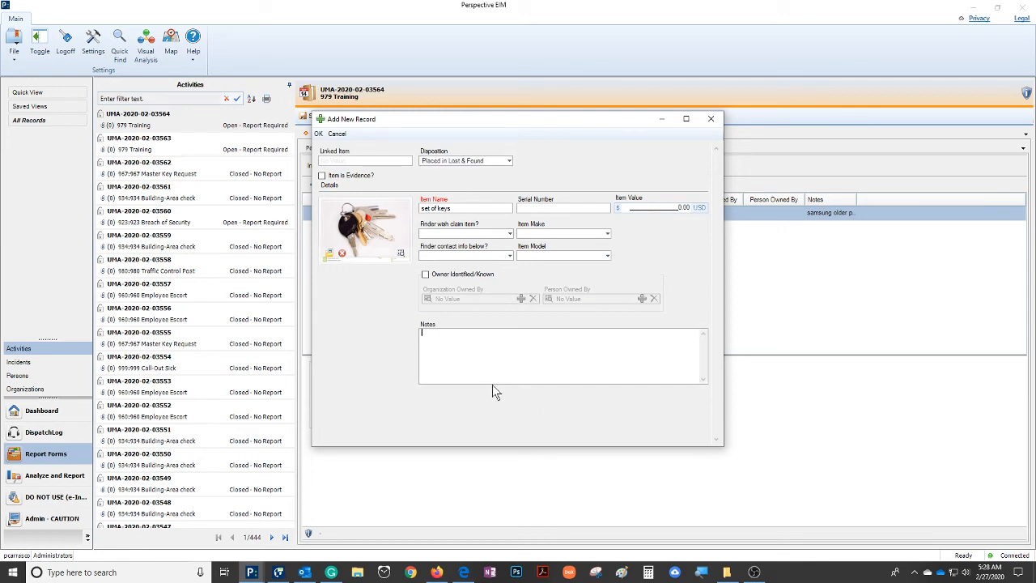
type("found by sou")
type("east driveway")
left_click(320, 136)
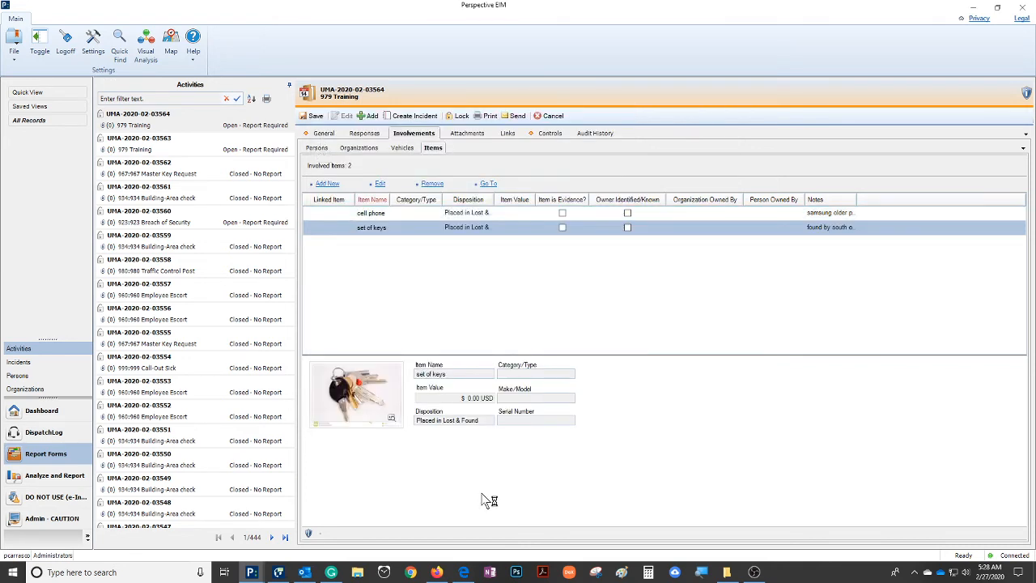
Open a new record for another involved item
left_click(327, 185)
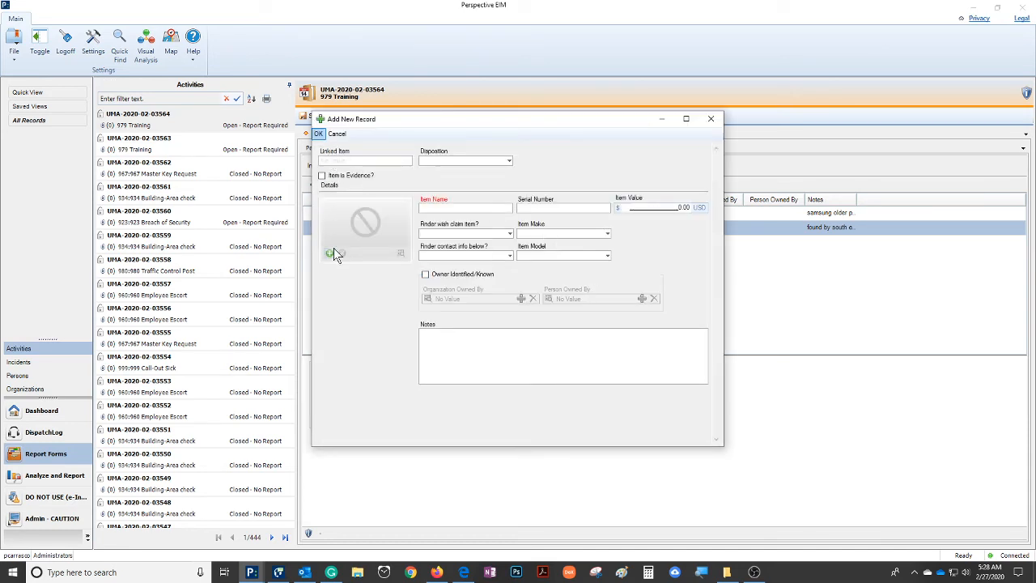
left_click(329, 254)
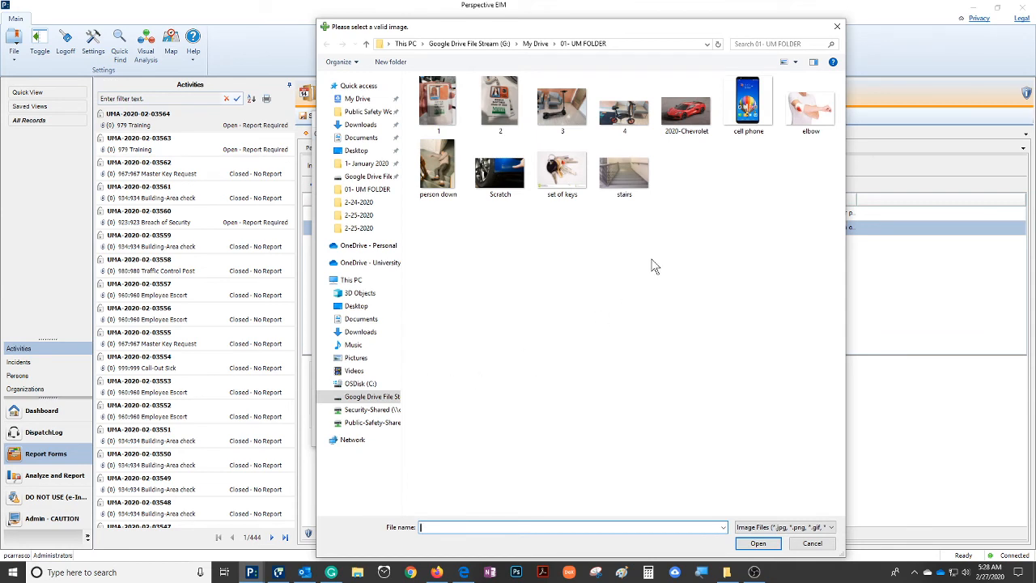
double_click(686, 107)
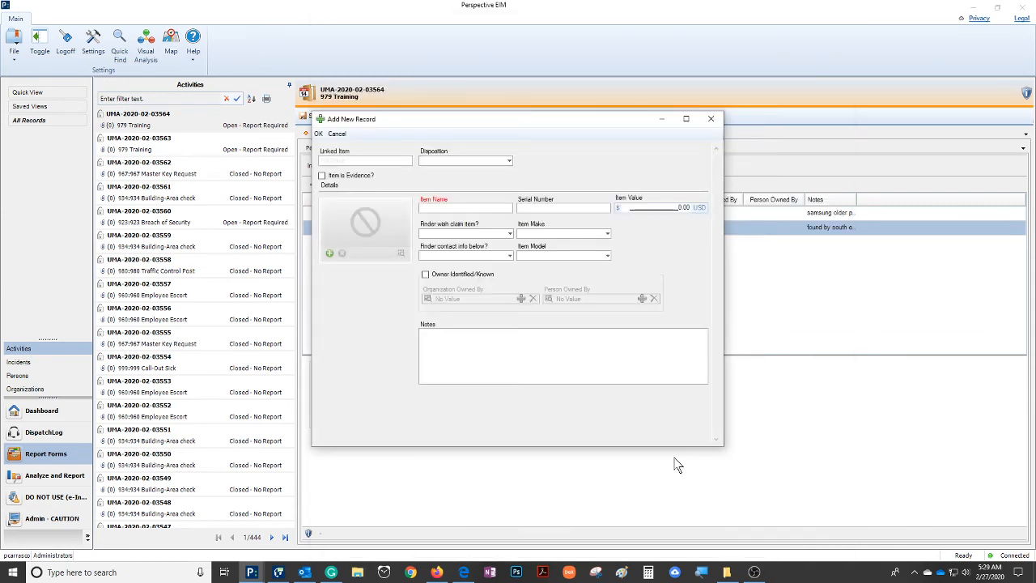
left_click(509, 161)
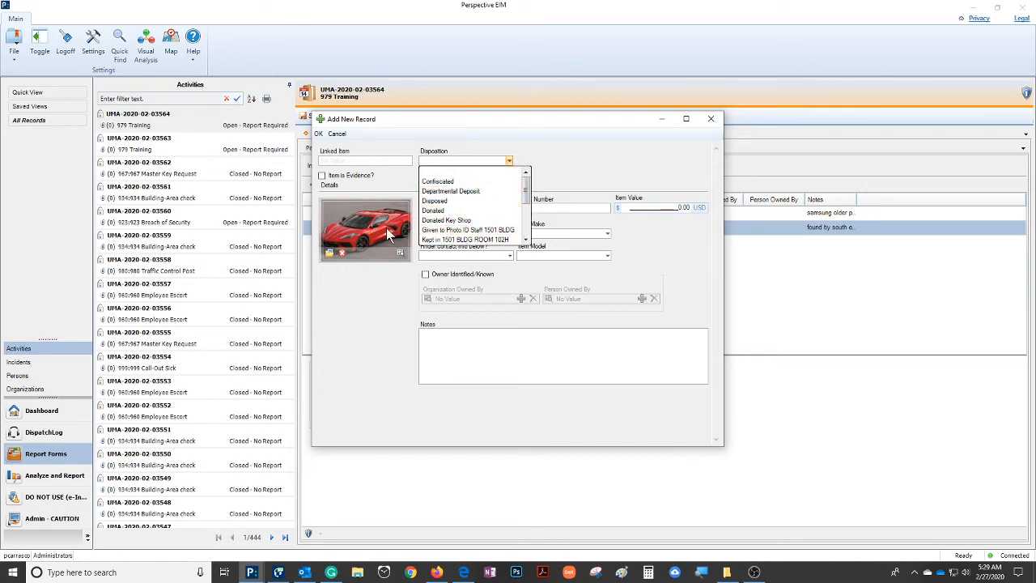
left_click(341, 252)
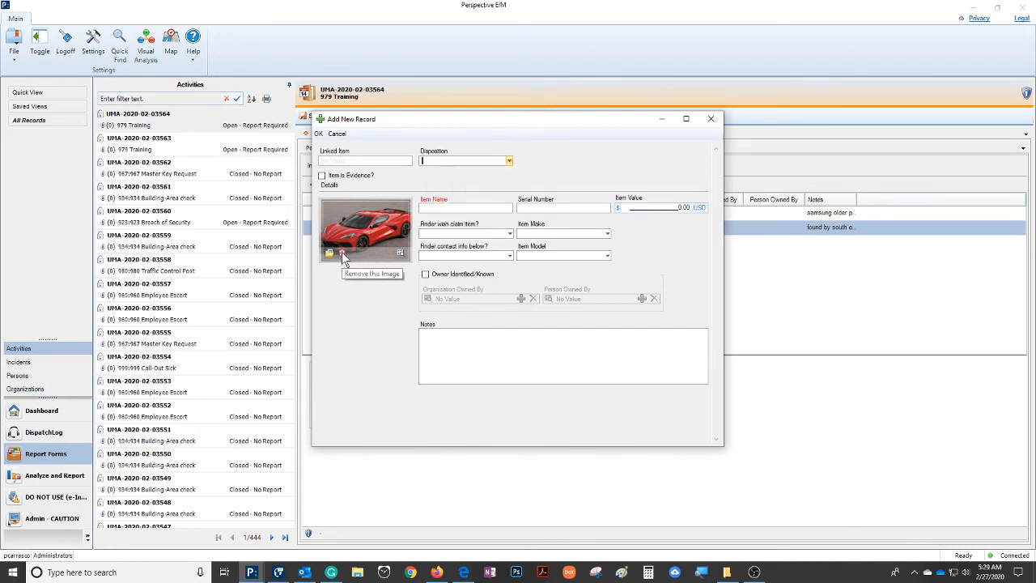
left_click(342, 252)
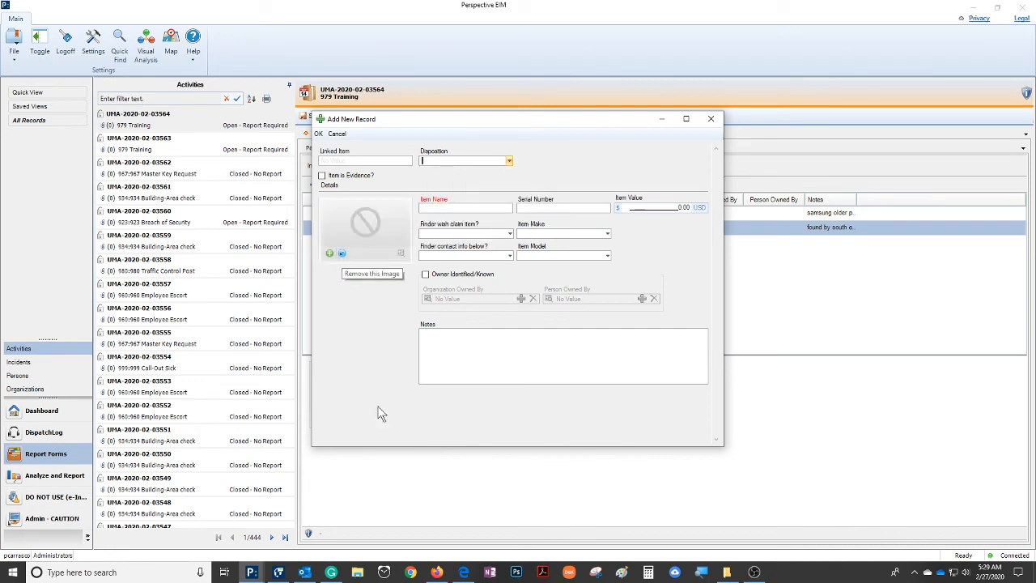
Attach image "1" to the new item and set its disposition to Given to Photo ID Staff 1501 BLDG
left_click(330, 253)
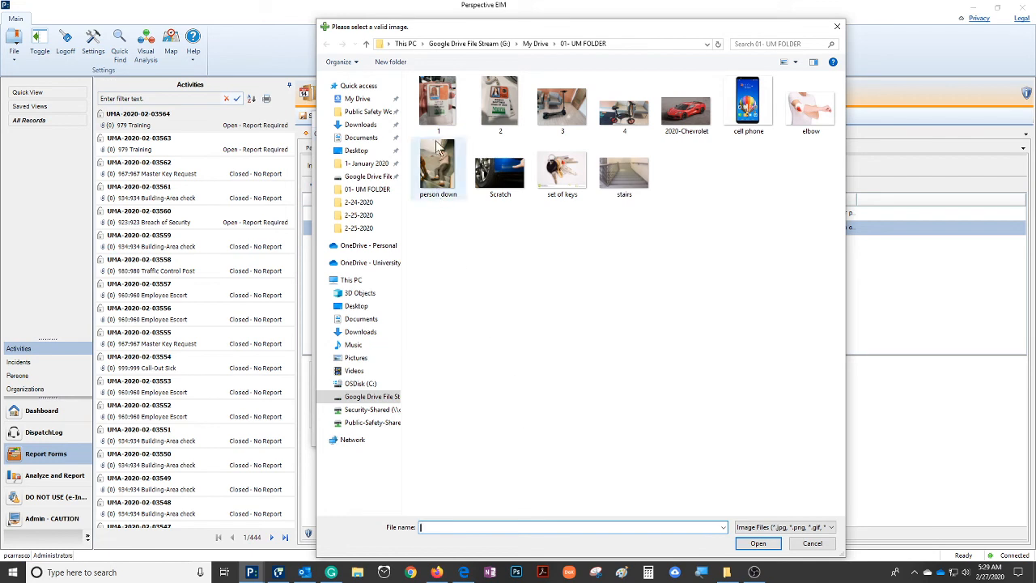
double_click(426, 107)
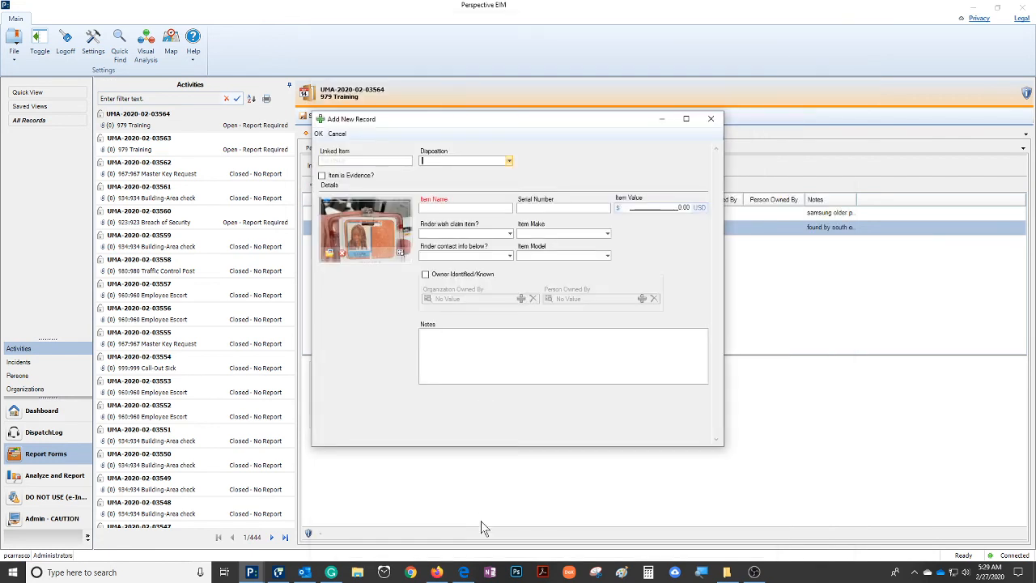
left_click(510, 160)
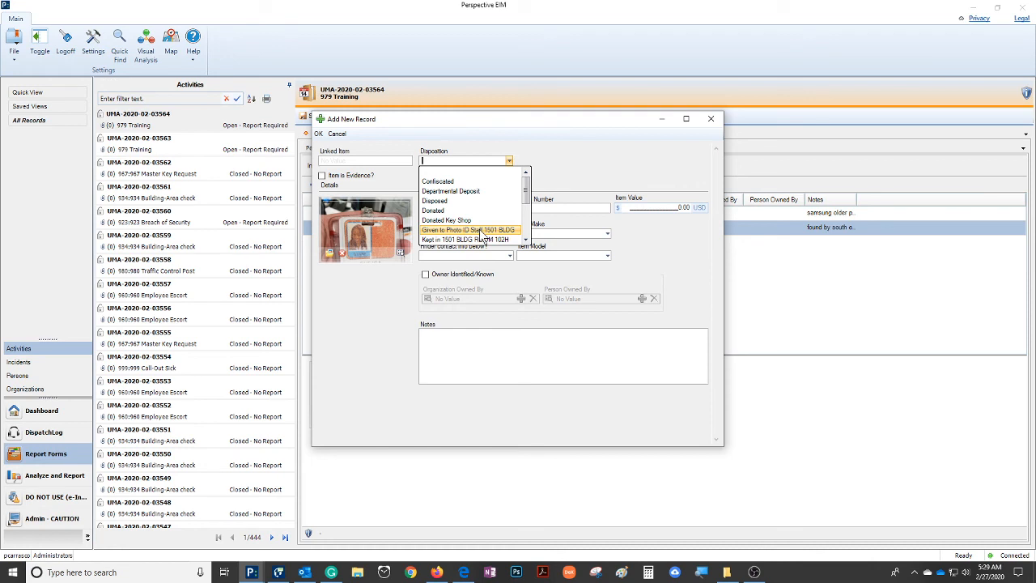
left_click(484, 231)
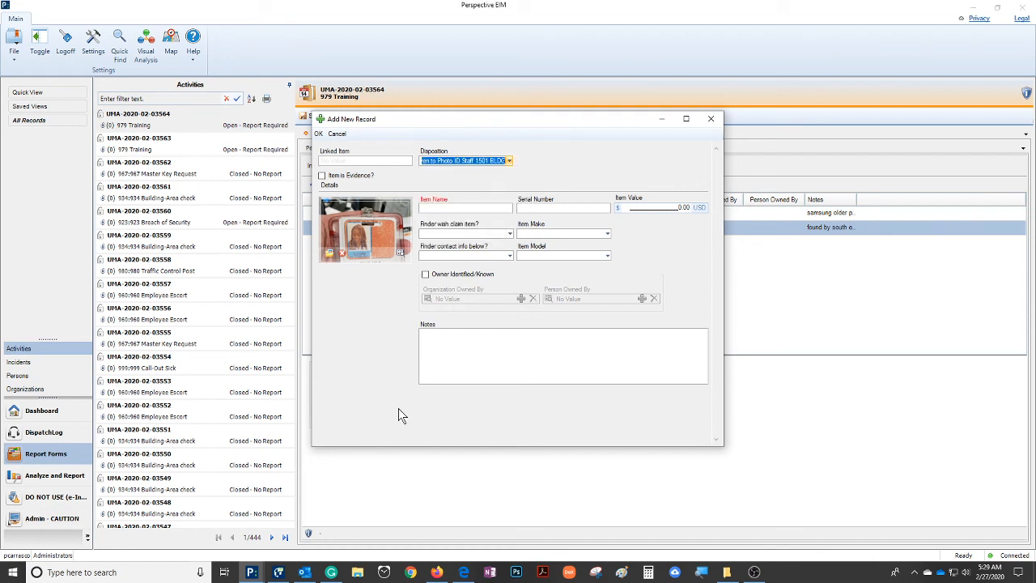
Name the item "UM id and access card"
left_click(460, 209)
type("UM")
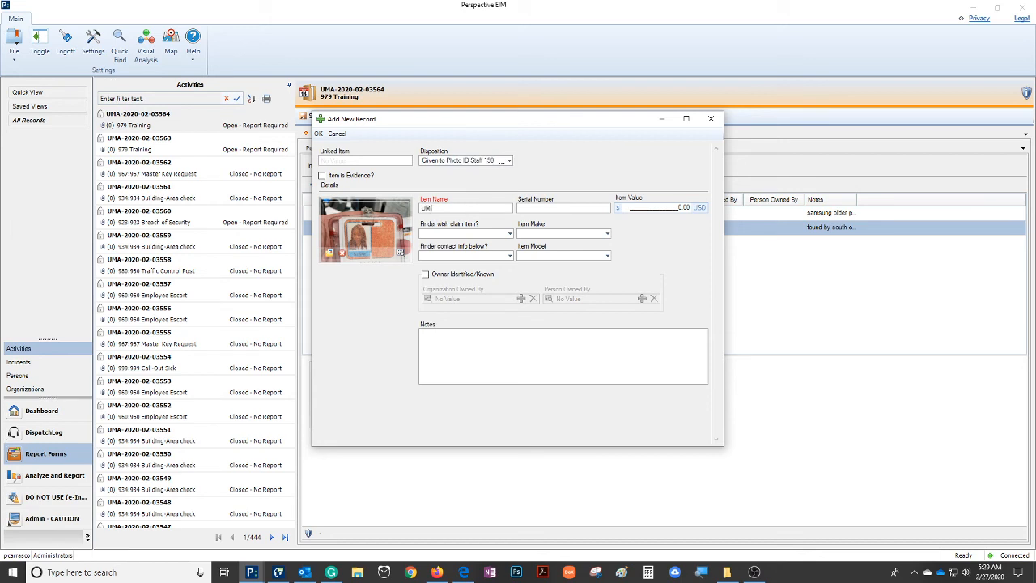
type(" id and access card")
left_click(509, 162)
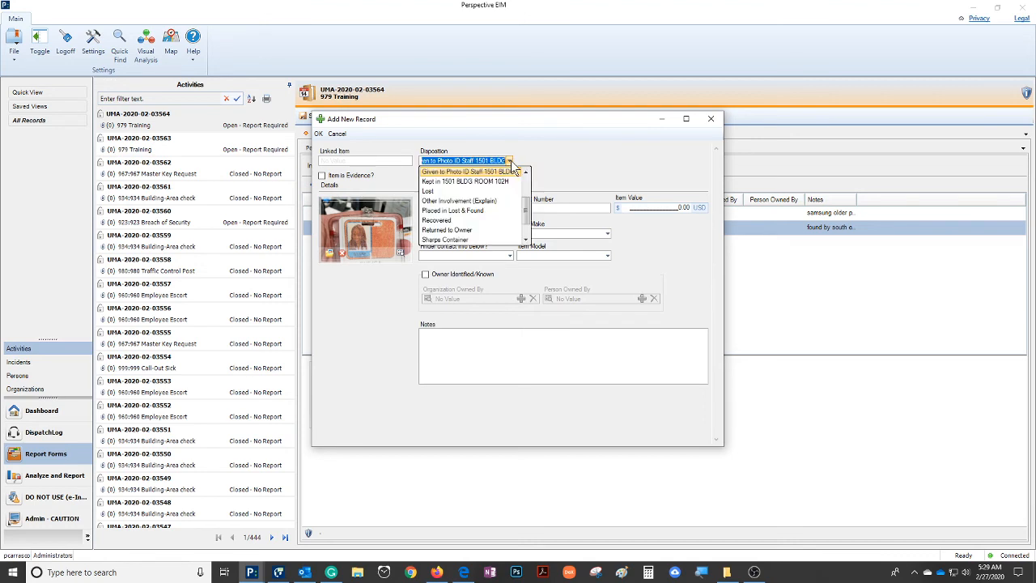
left_click(445, 212)
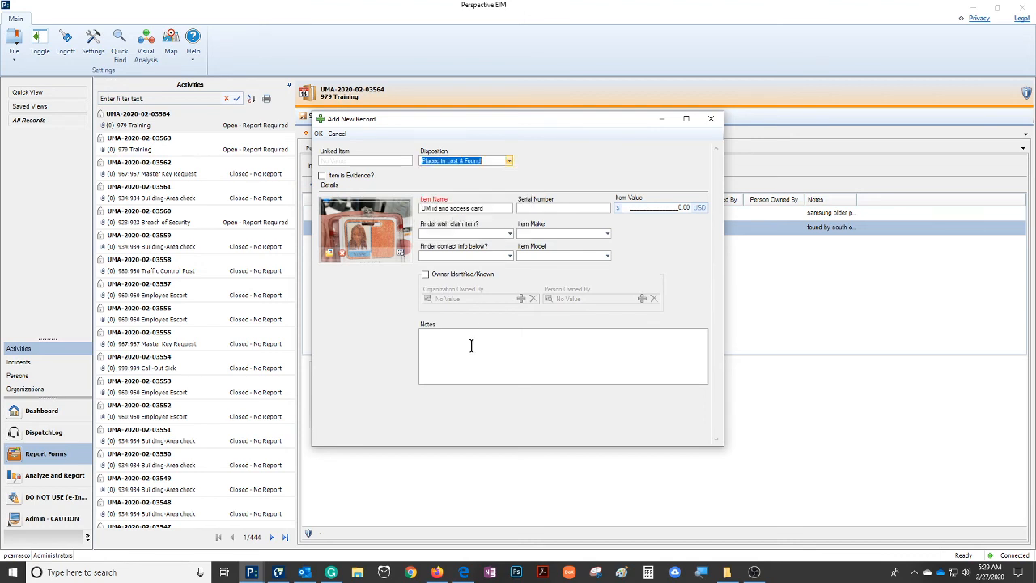
left_click(509, 161)
scroll(461, 202, "up", 2)
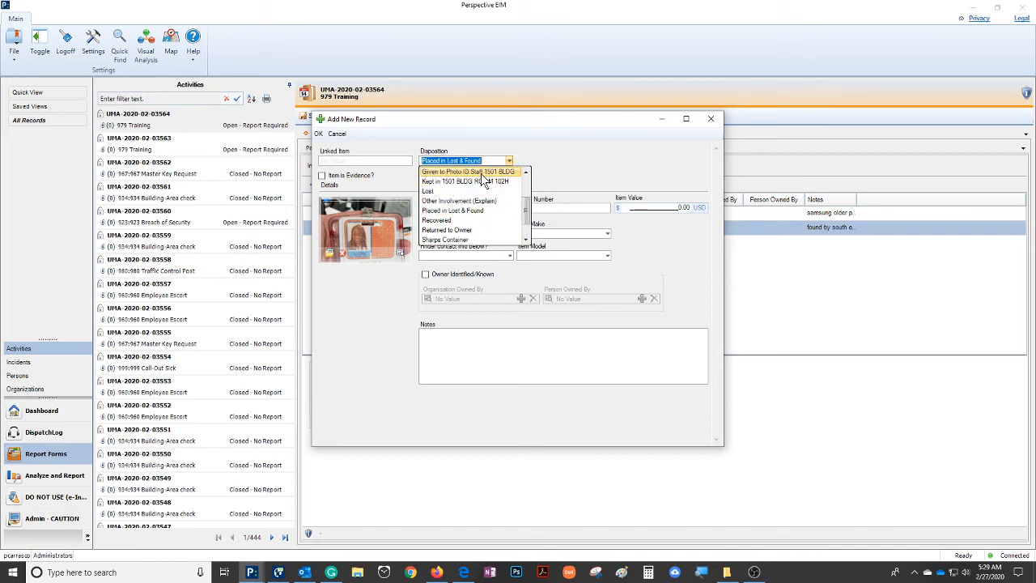
left_click(484, 173)
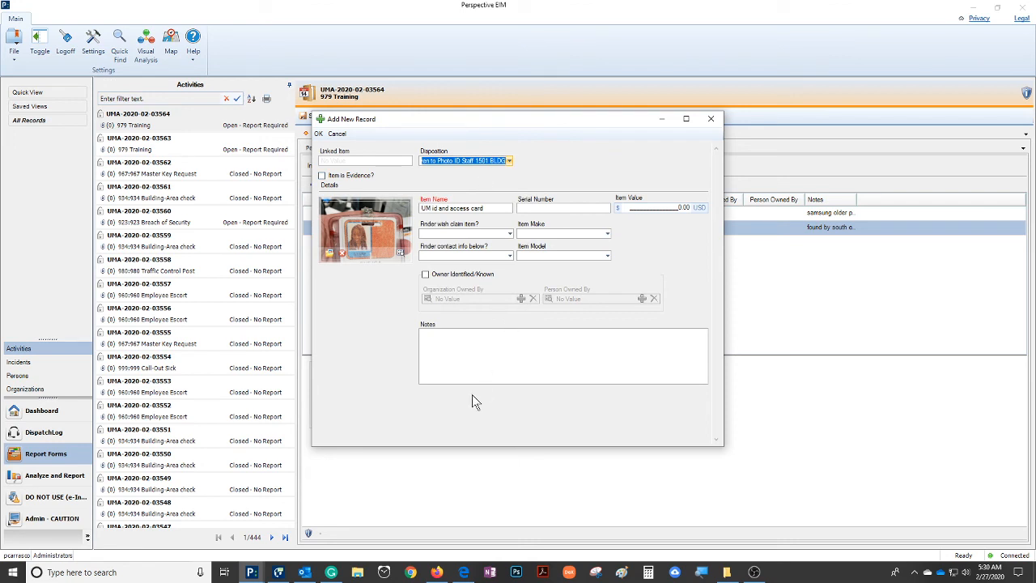
Accept the access card item record and start adding a new file attachment to the report
left_click(318, 133)
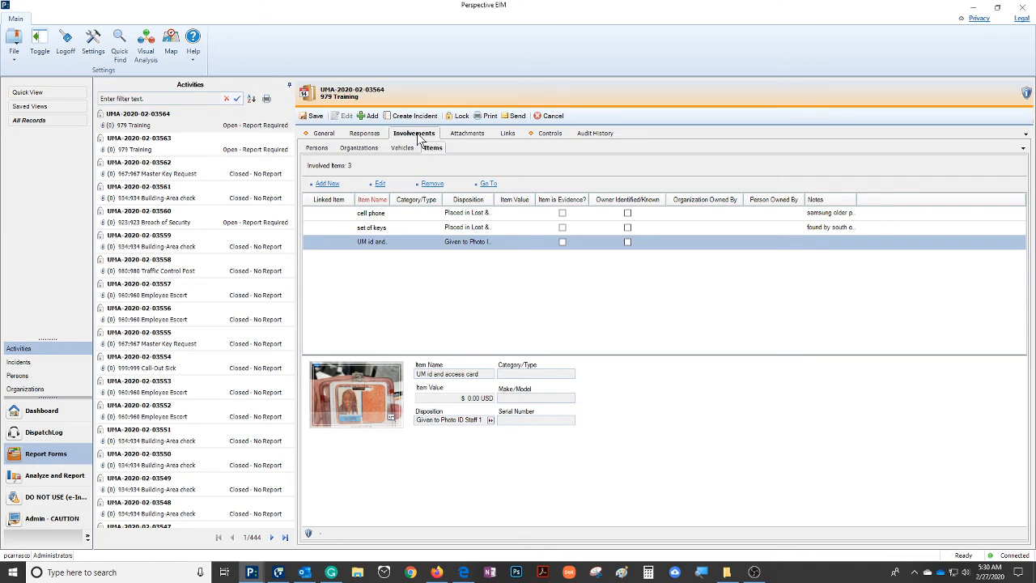
left_click(470, 134)
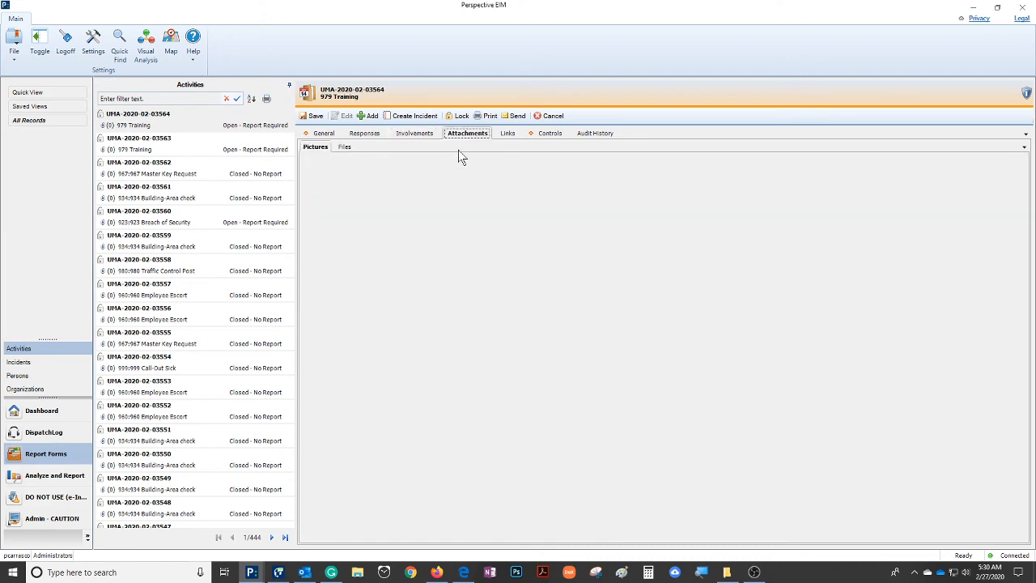
left_click(343, 147)
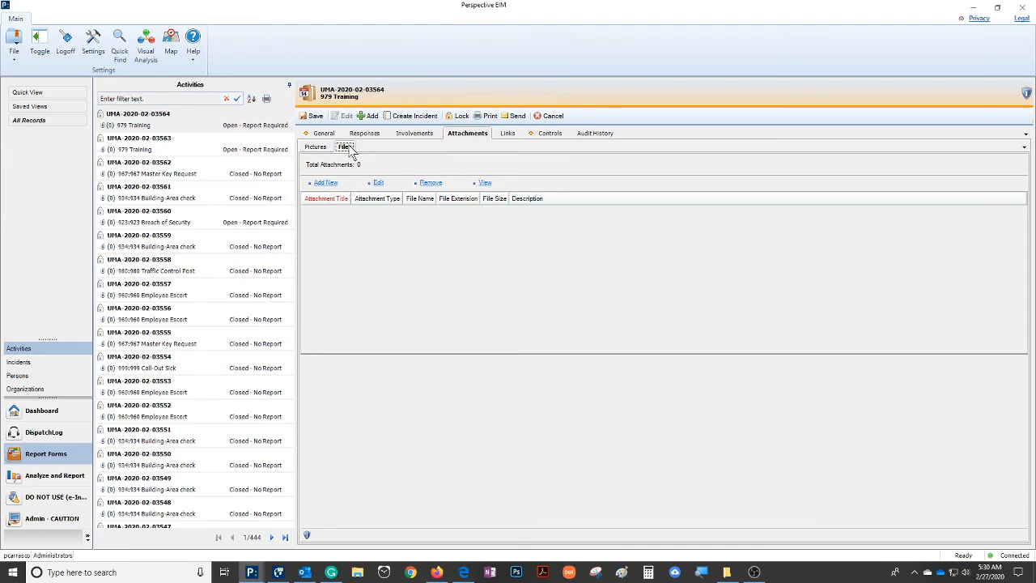
left_click(325, 183)
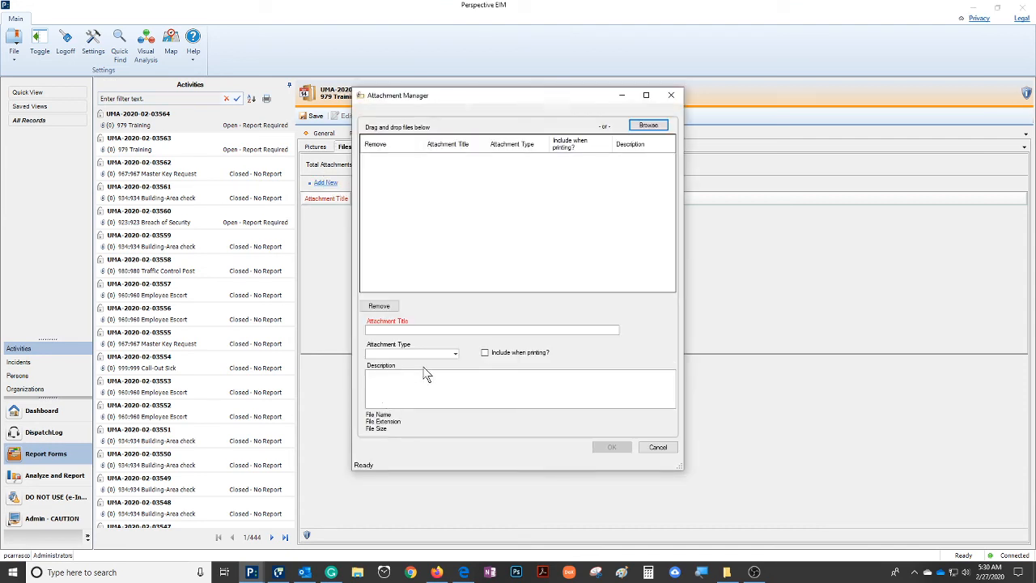
Add the 2020-Chevrolet, cell phone, elbow, person down, Scratch, set of keys and stairs images from 01- UM FOLDER as attachments
left_click(455, 354)
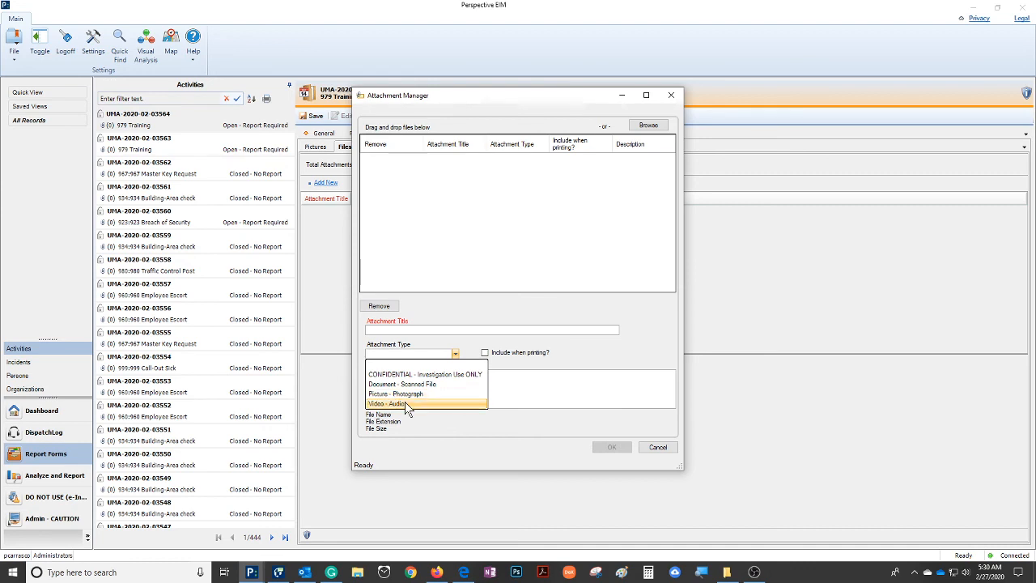
left_click(638, 124)
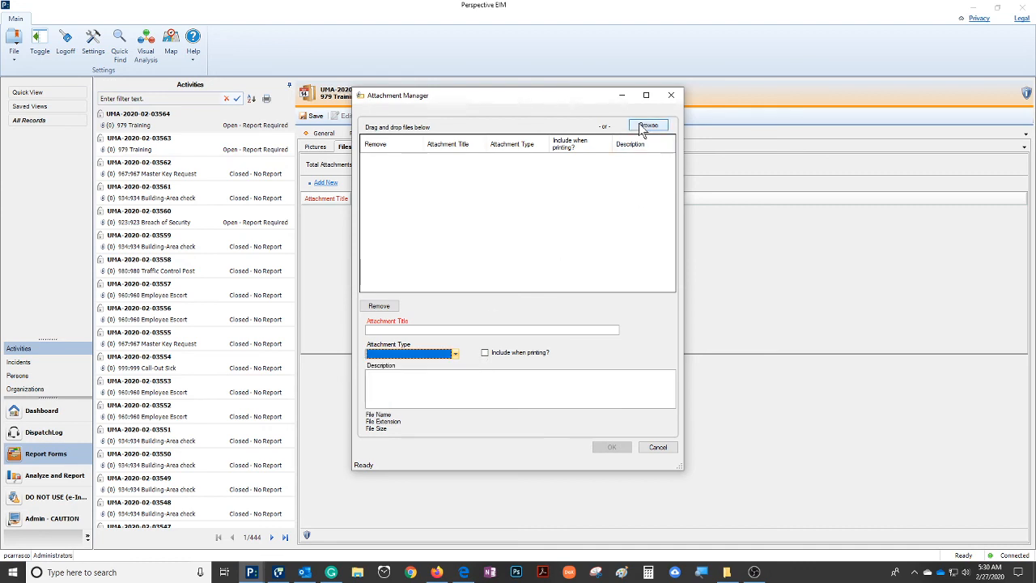
left_click(639, 126)
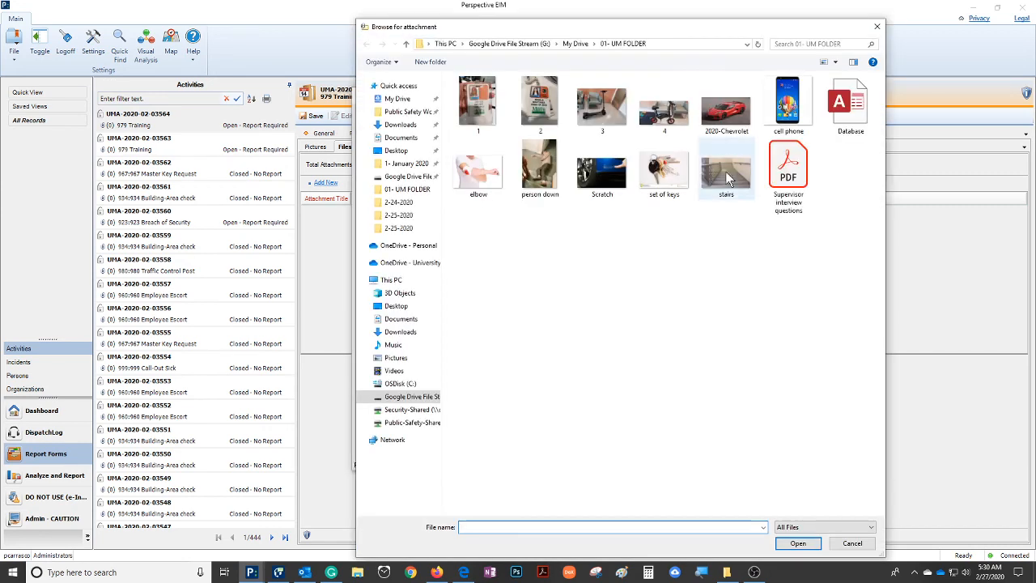
left_click(726, 109)
left_click(788, 105, "ctrl")
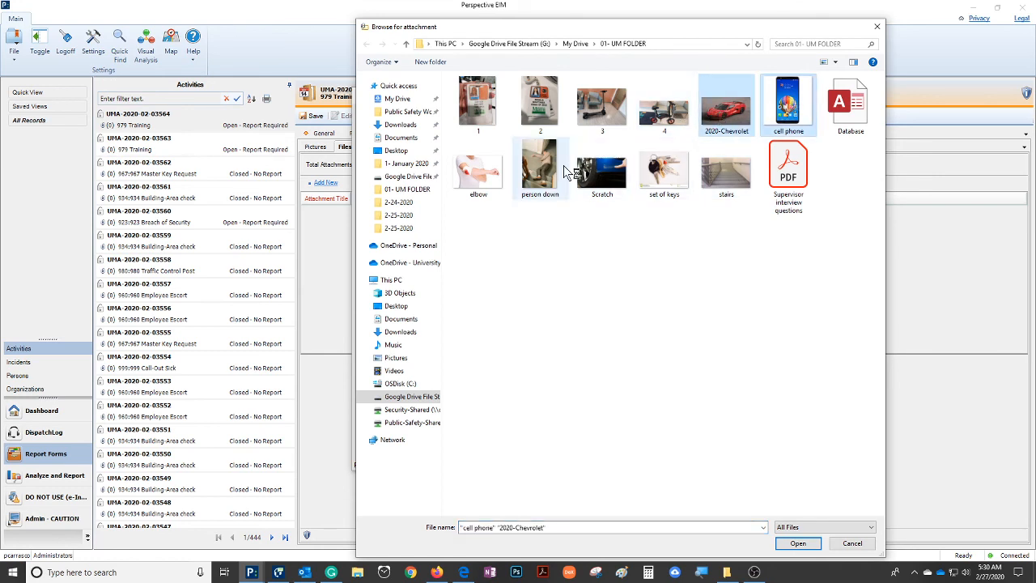
left_click(477, 169, "ctrl")
left_click(565, 168, "ctrl")
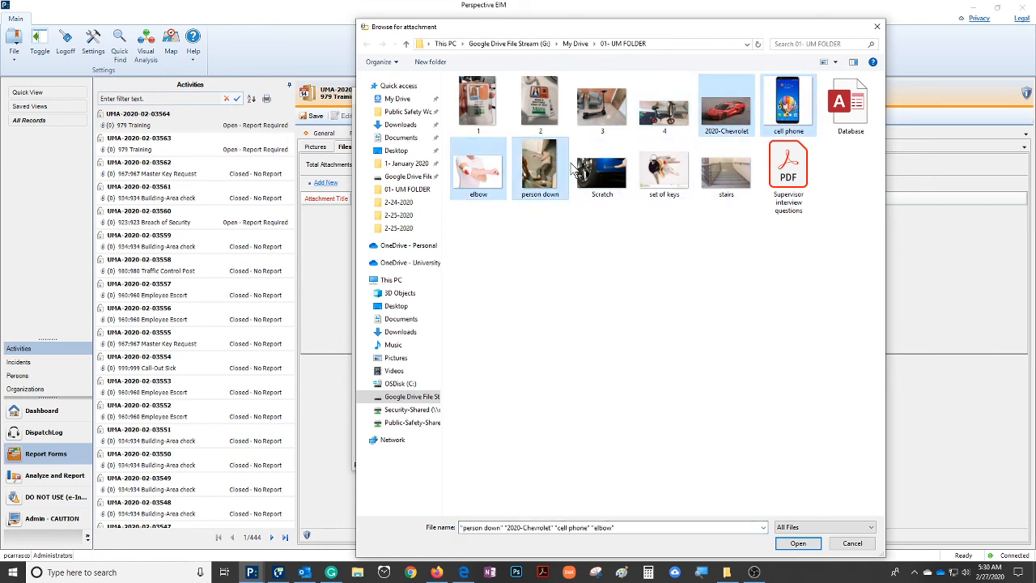
left_click(601, 170, "ctrl")
left_click(664, 170, "ctrl")
left_click(726, 170, "ctrl")
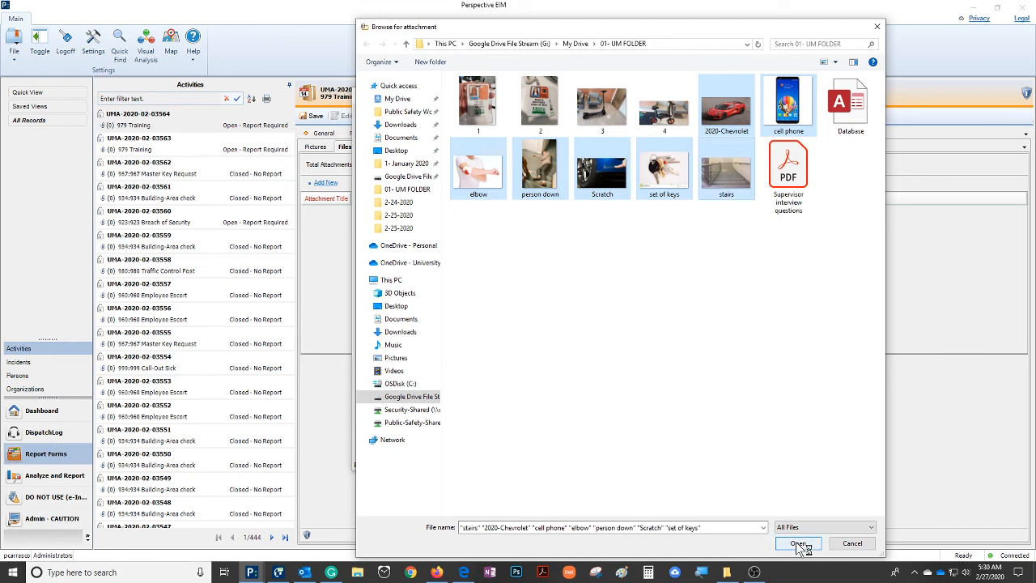
left_click(799, 544)
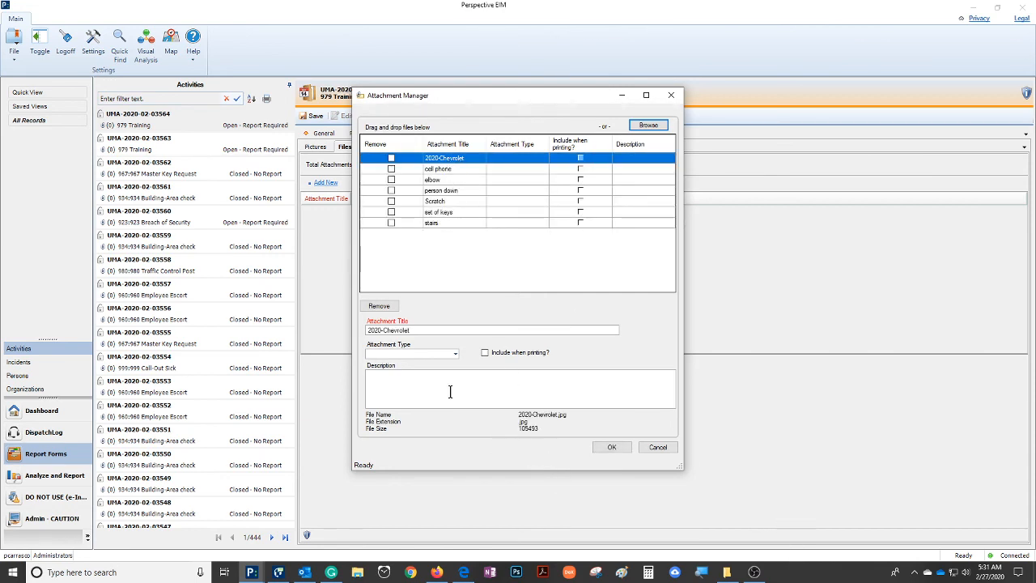
Set the attachment type of the 2020-Chevrolet and cell phone files to Picture - Photograph
left_click(502, 157)
left_click(456, 353)
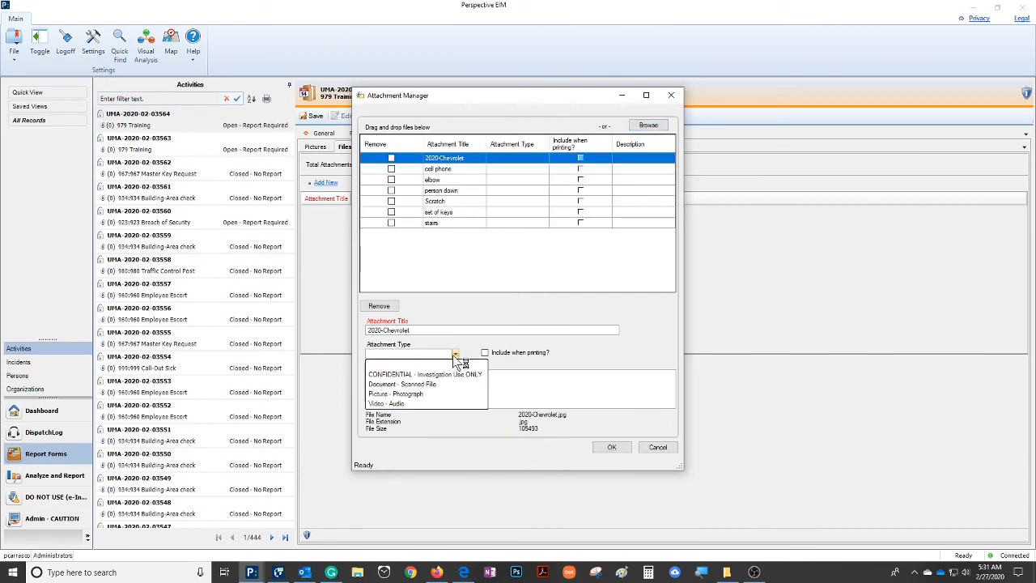
left_click(404, 394)
left_click(522, 169)
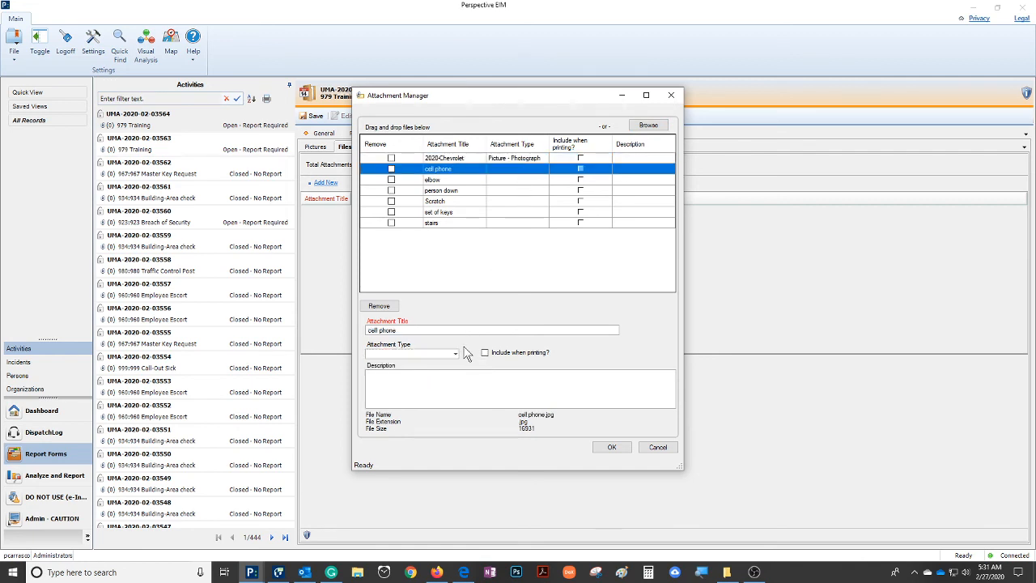
left_click(456, 354)
left_click(423, 395)
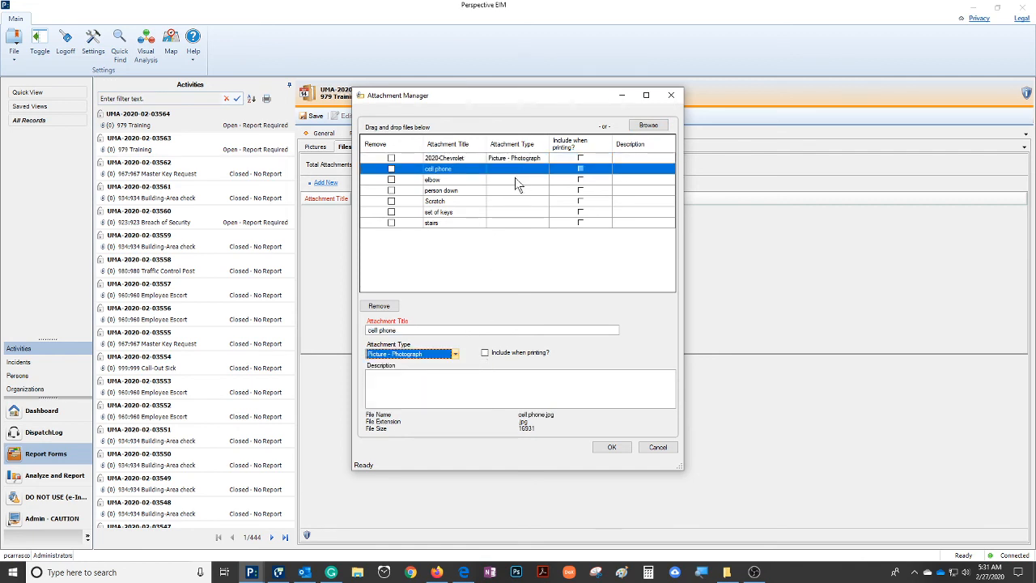
Set the attachment type of the elbow and person down files to Picture - Photograph
left_click(515, 179)
left_click(456, 353)
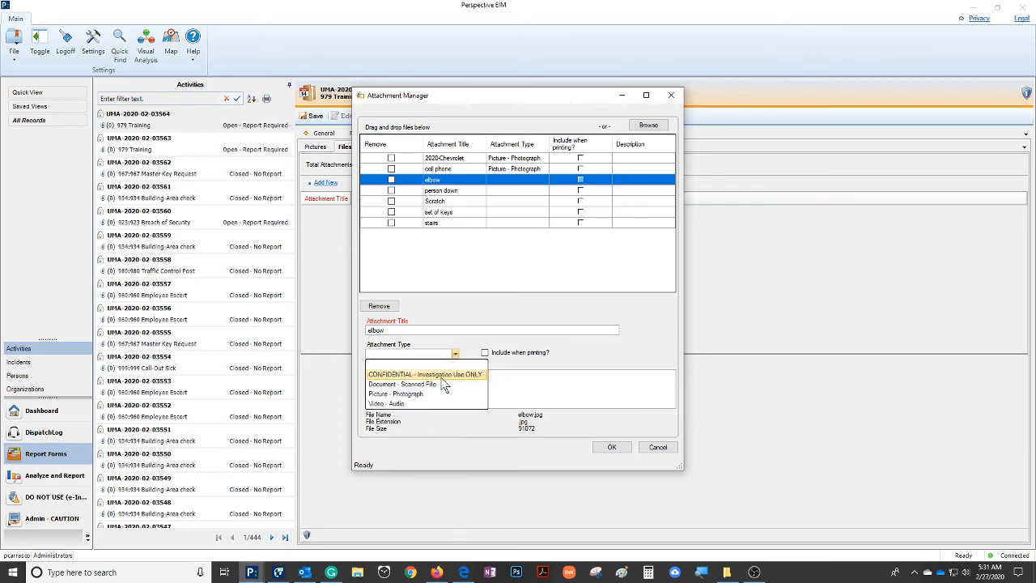
left_click(422, 395)
left_click(513, 191)
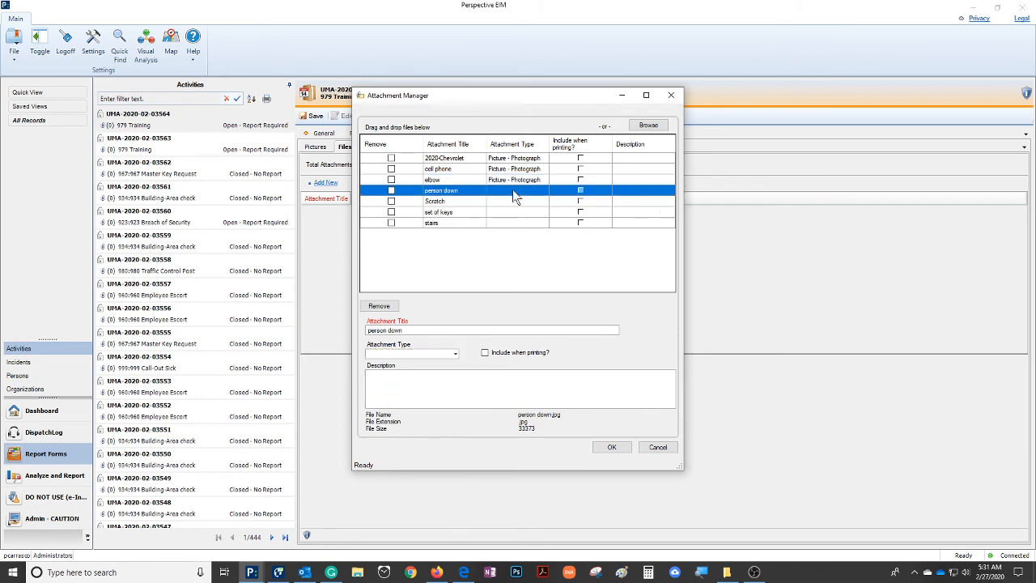
left_click(454, 354)
left_click(434, 395)
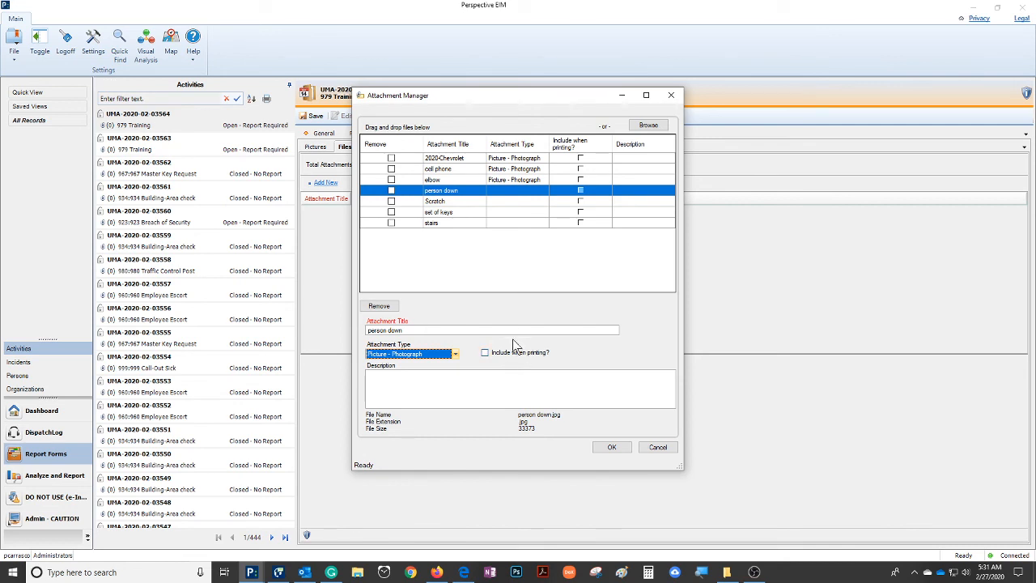
left_click(508, 196)
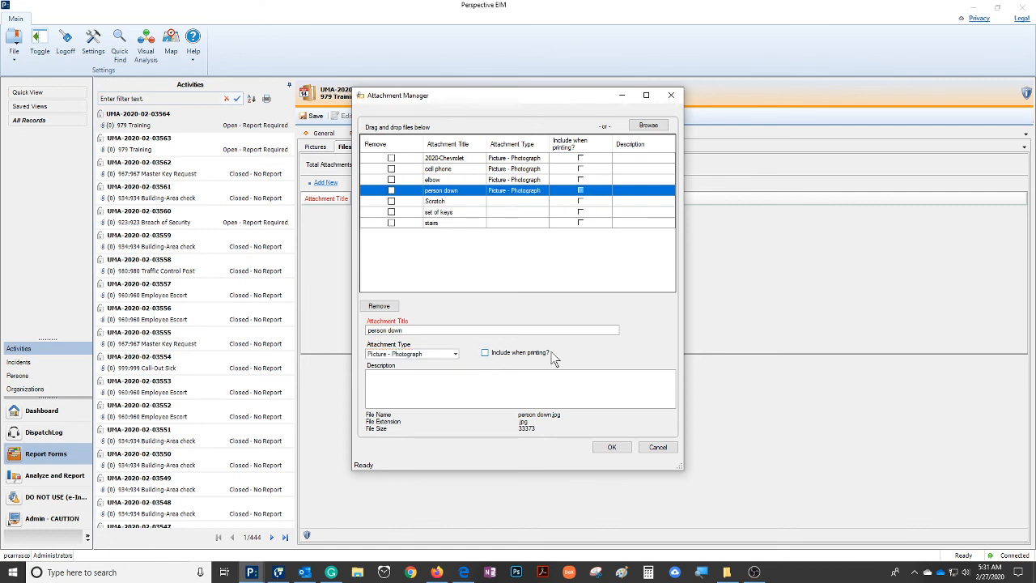
Mark the Scratch and set of keys files to be included when printing and classify both as Picture - Photograph
left_click(512, 203)
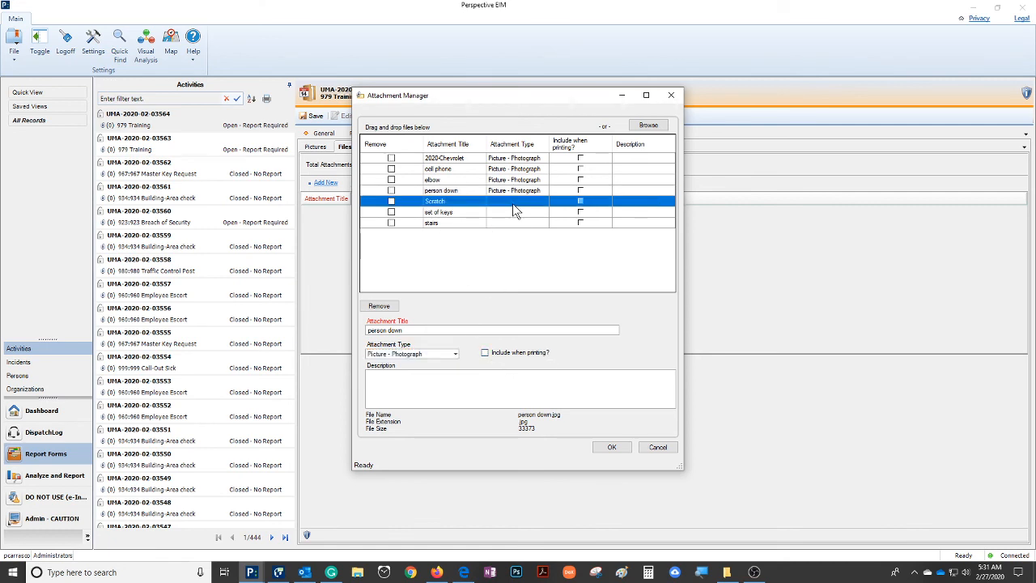
left_click(485, 354)
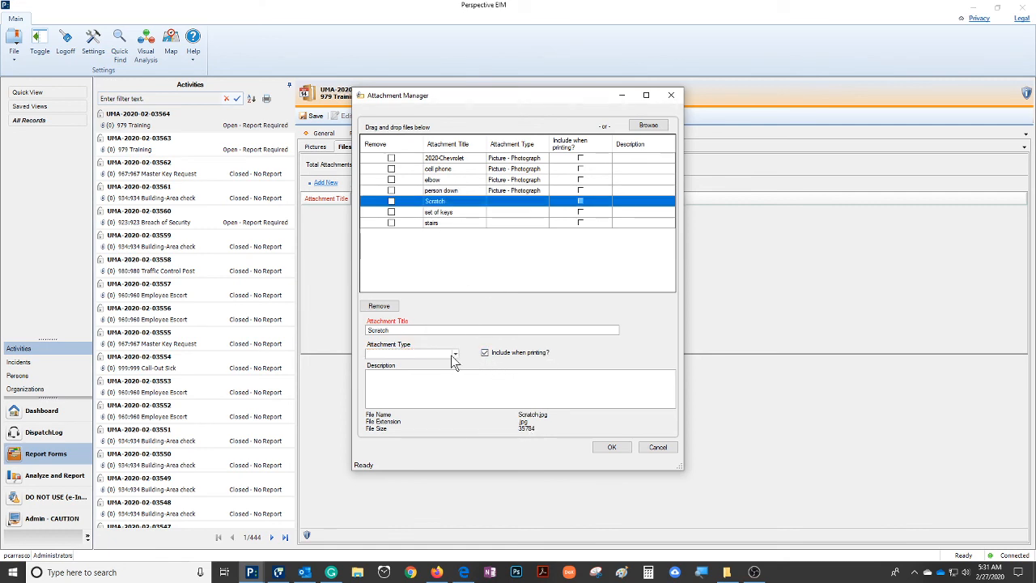
left_click(452, 355)
left_click(413, 395)
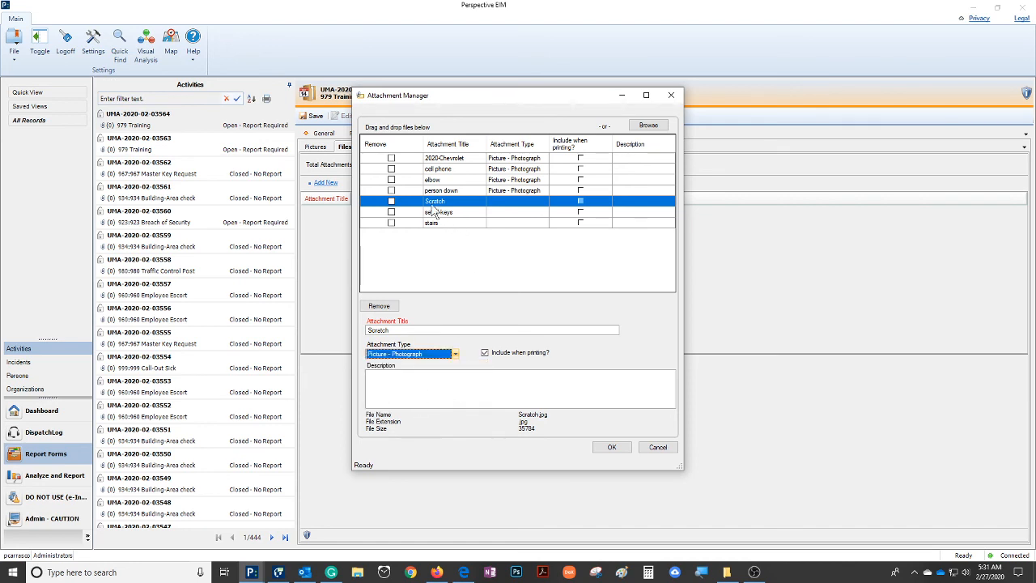
left_click(519, 211)
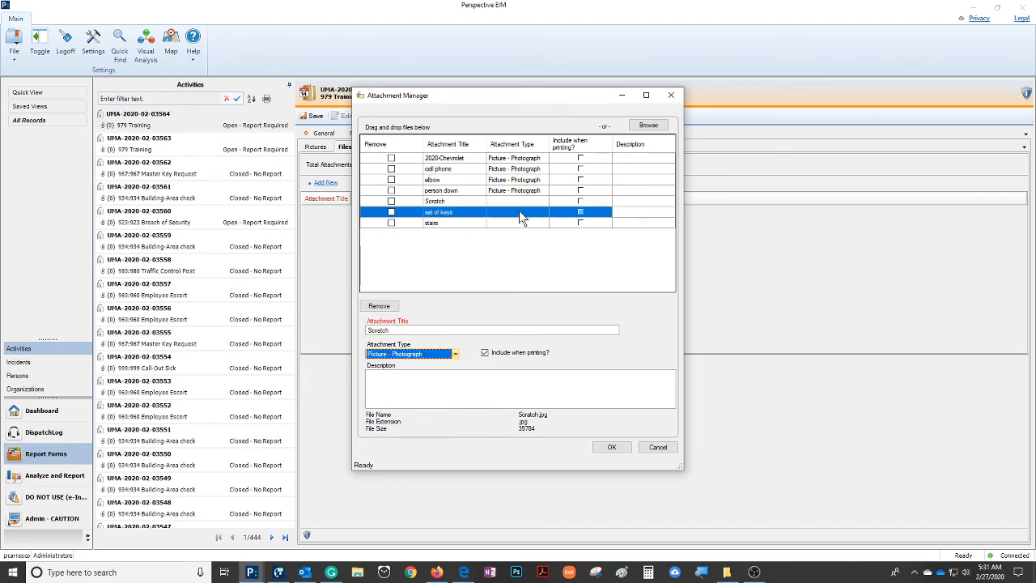
left_click(484, 354)
left_click(454, 354)
left_click(412, 395)
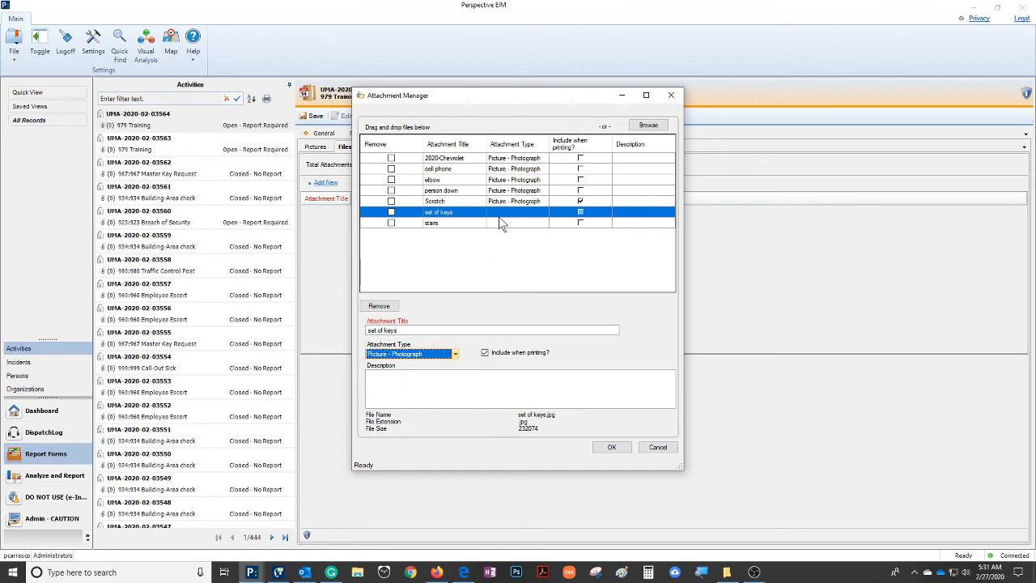
Set the stairs file's attachment type to Picture - Photograph and accept all the attachments into the report
left_click(520, 221)
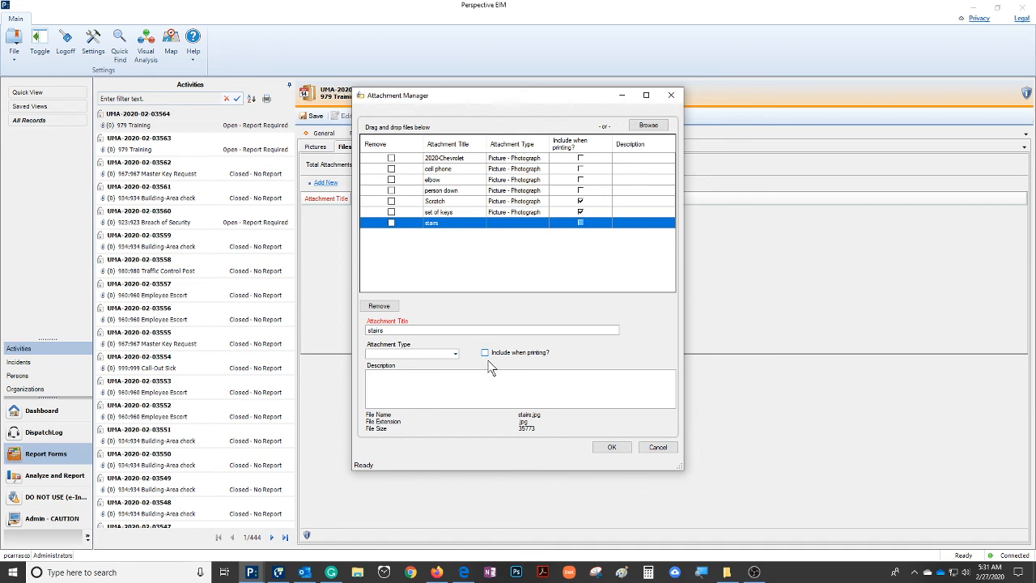
left_click(454, 355)
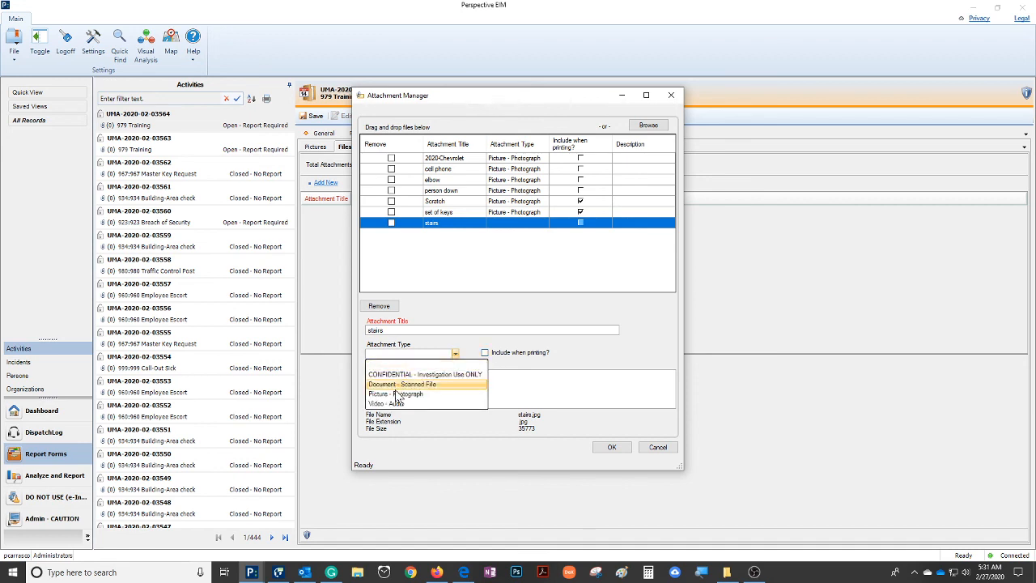
left_click(395, 390)
left_click(413, 389)
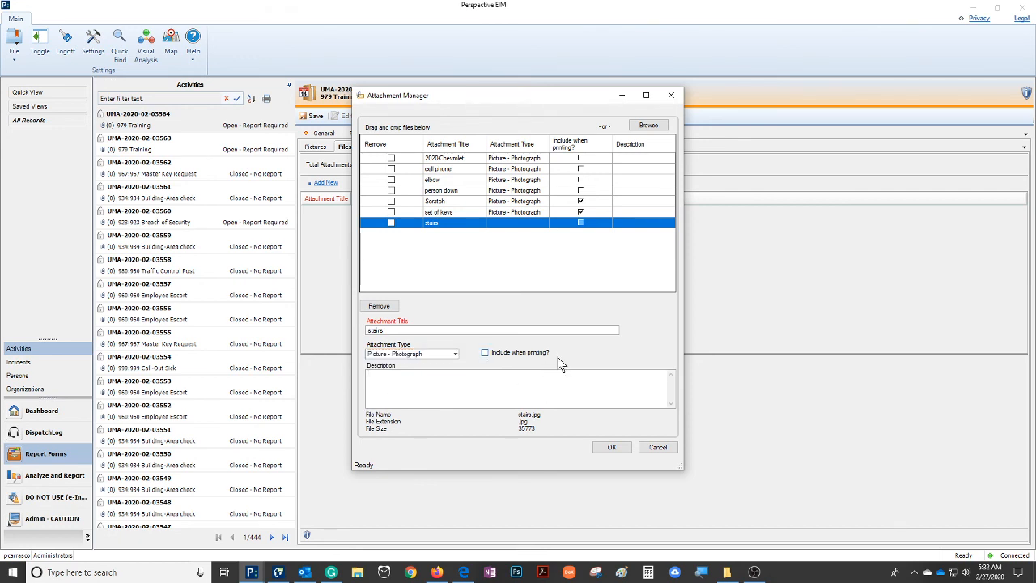
left_click(613, 448)
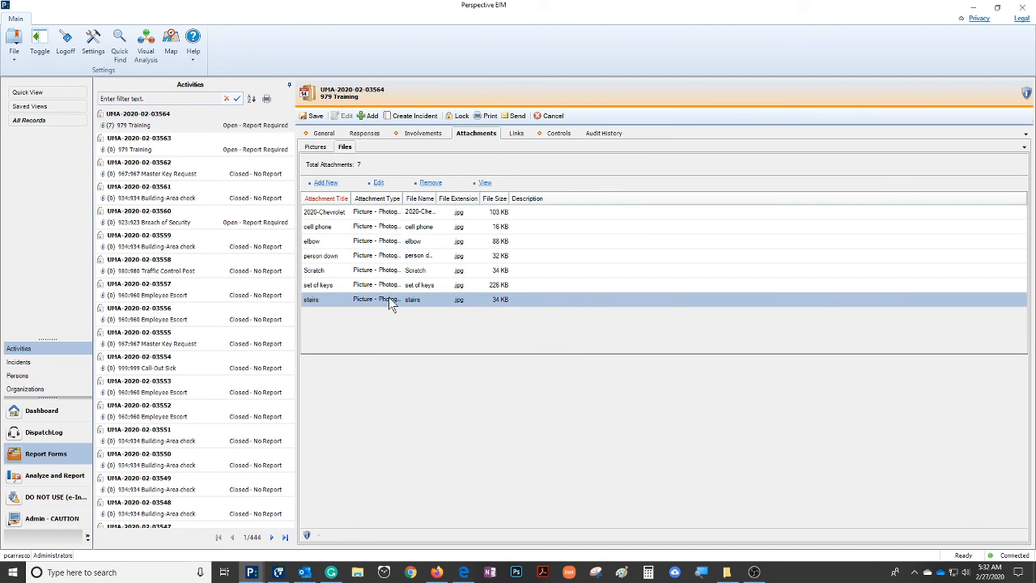
Review the report's attached pictures and preview the cell phone attachment at full size, leaving its details unchanged
left_click(316, 147)
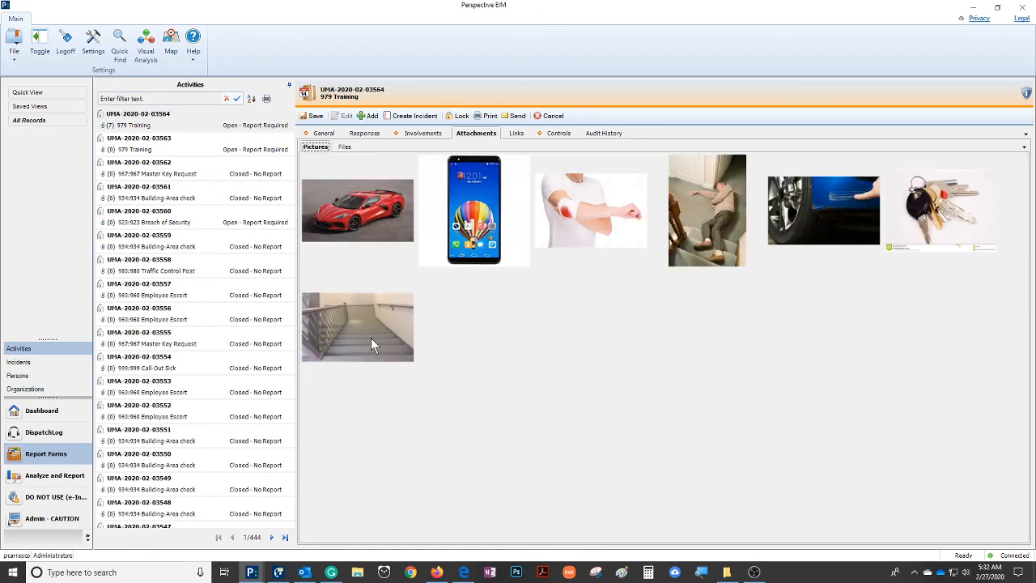
left_click(344, 147)
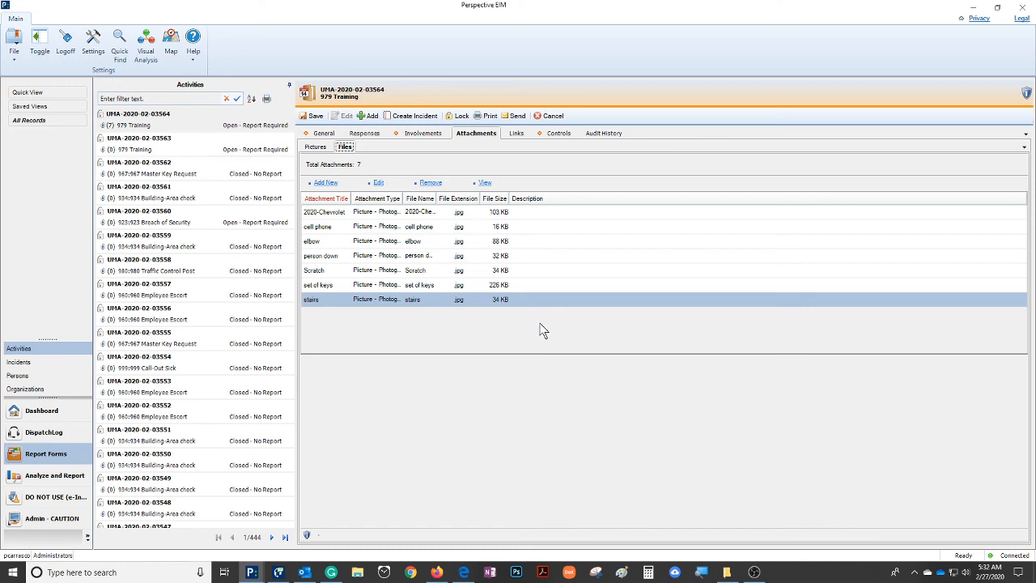
double_click(326, 232)
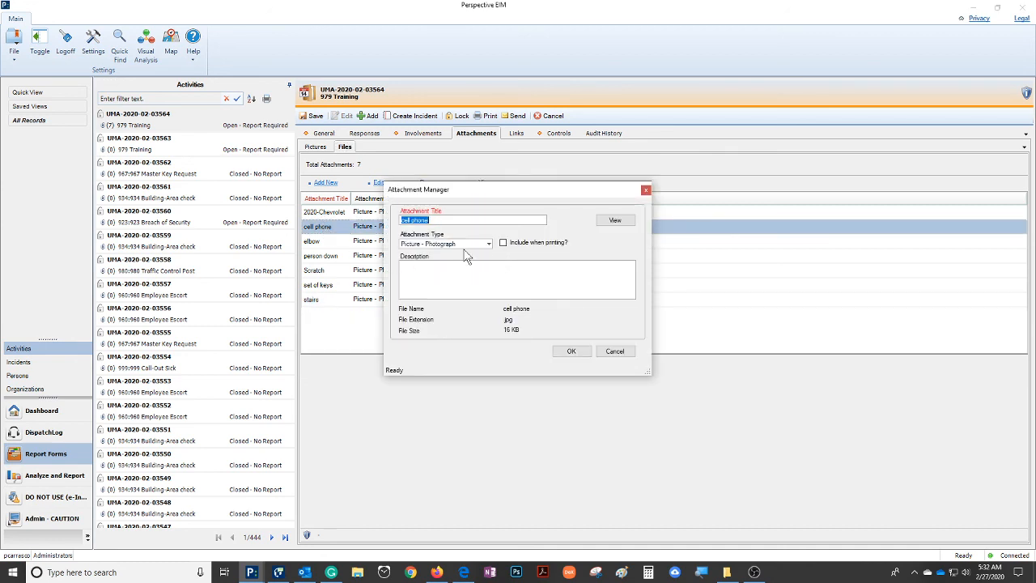
left_click(615, 220)
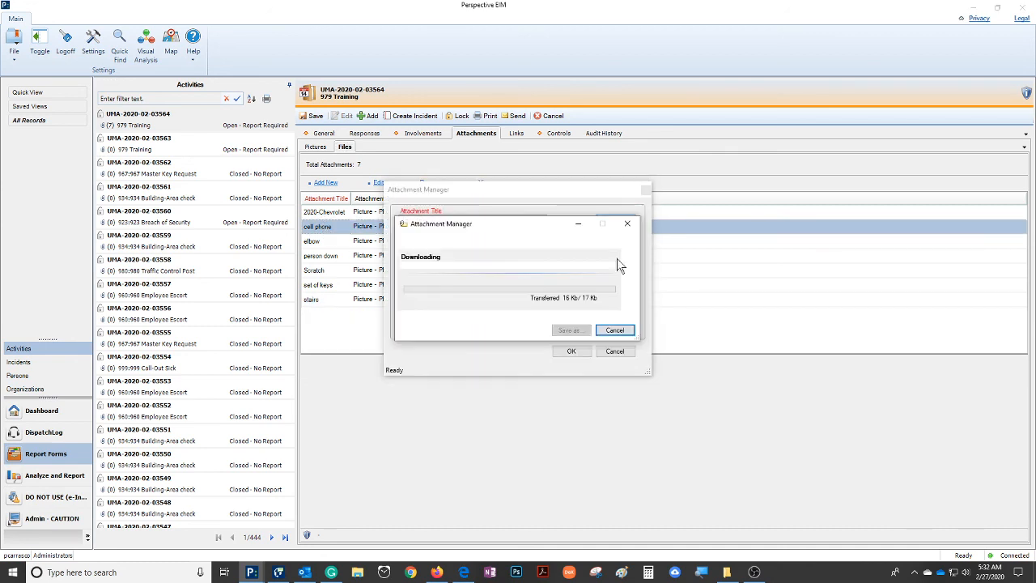
left_click(614, 331)
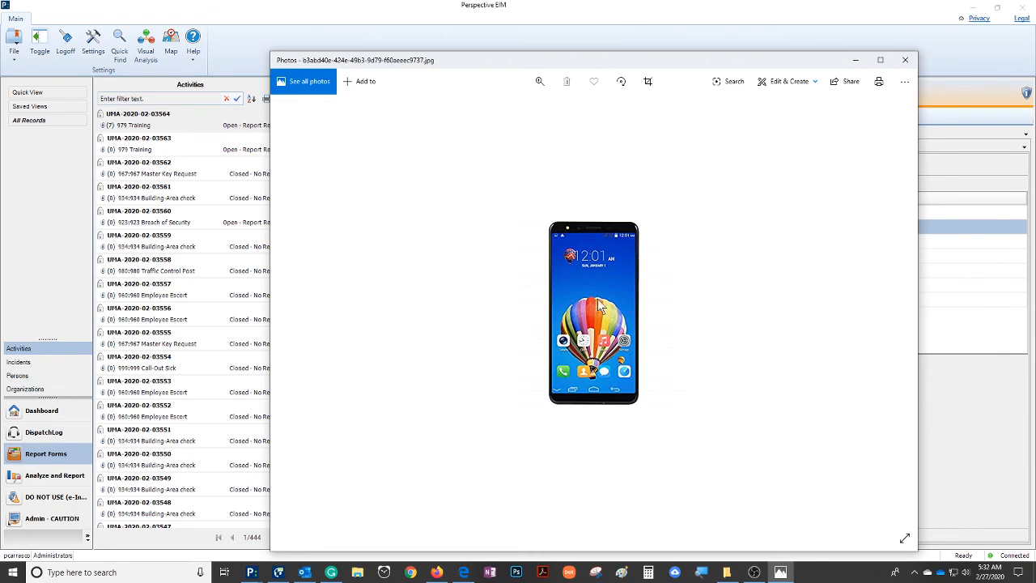
left_click(904, 61)
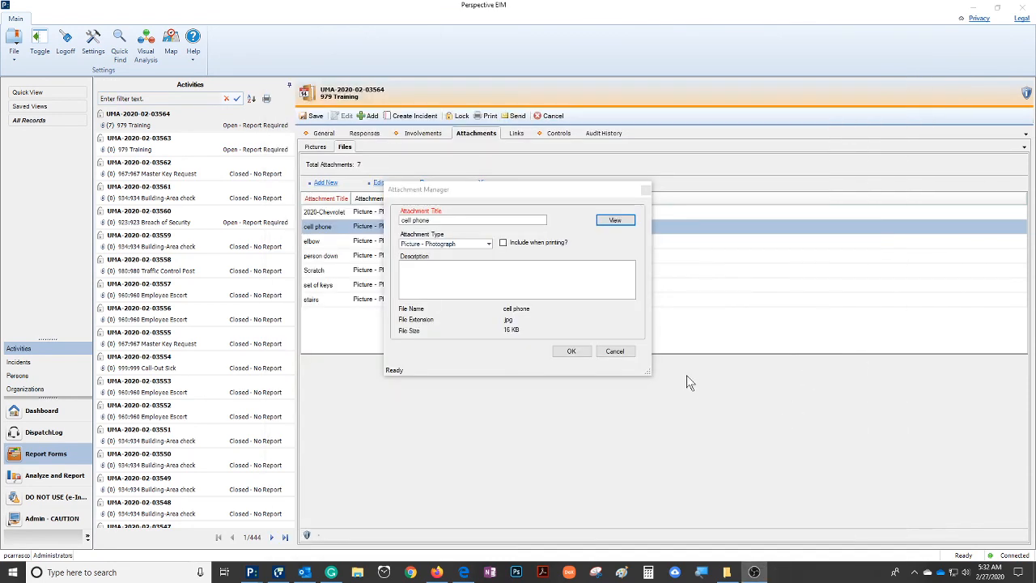
left_click(617, 353)
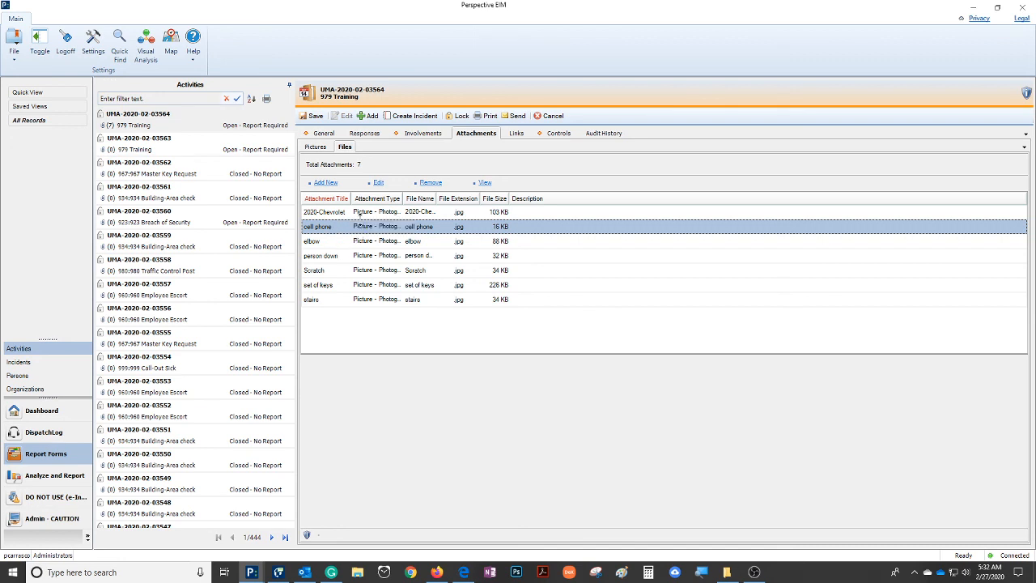
Remove the cell phone attachment from the report and check the remaining pictures and files
left_click(430, 182)
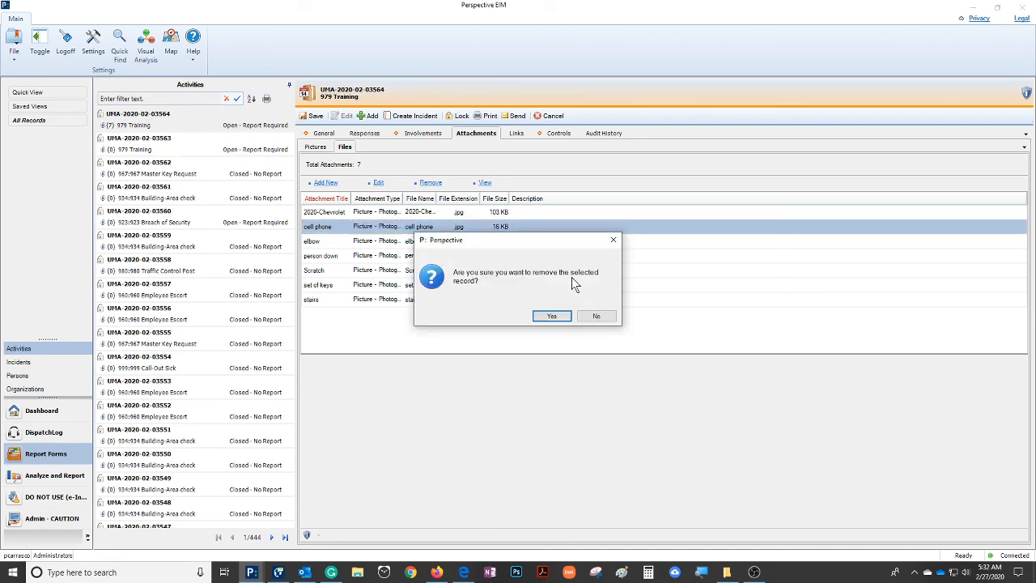
left_click(552, 315)
left_click(323, 149)
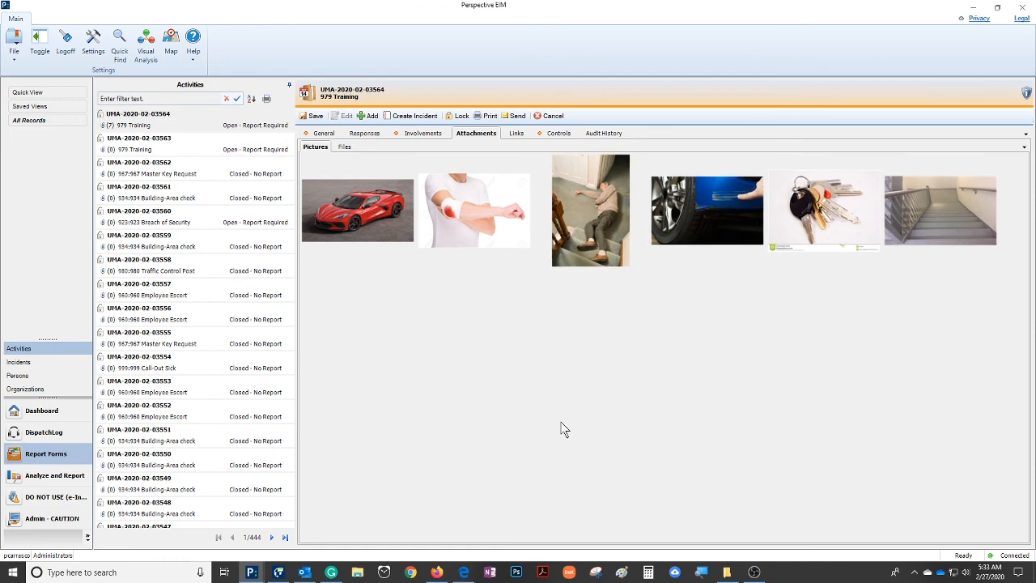
left_click(344, 147)
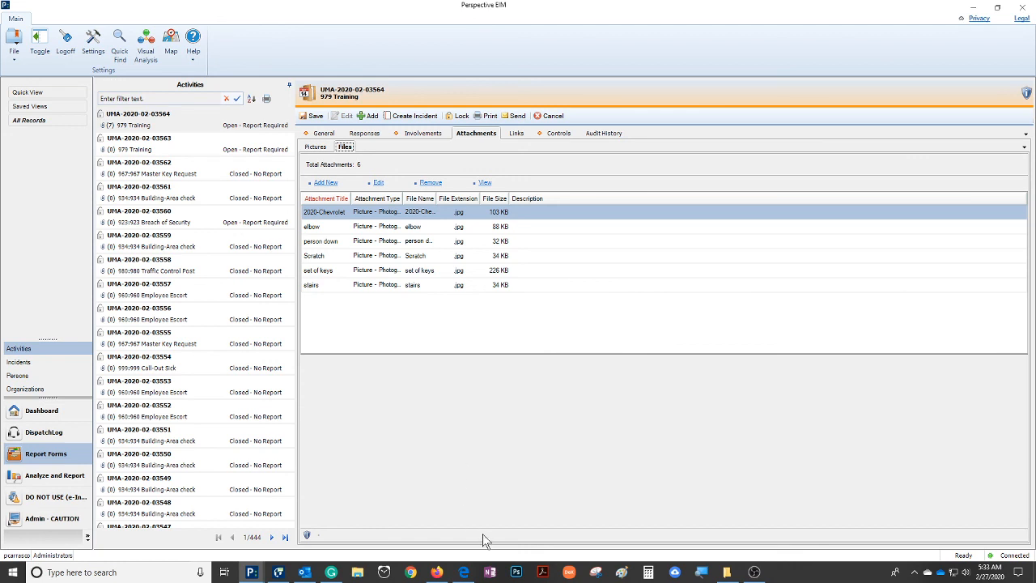
Review the report's general details, involved organizations, vehicles and items, and attached files, and save the activity record
left_click(324, 133)
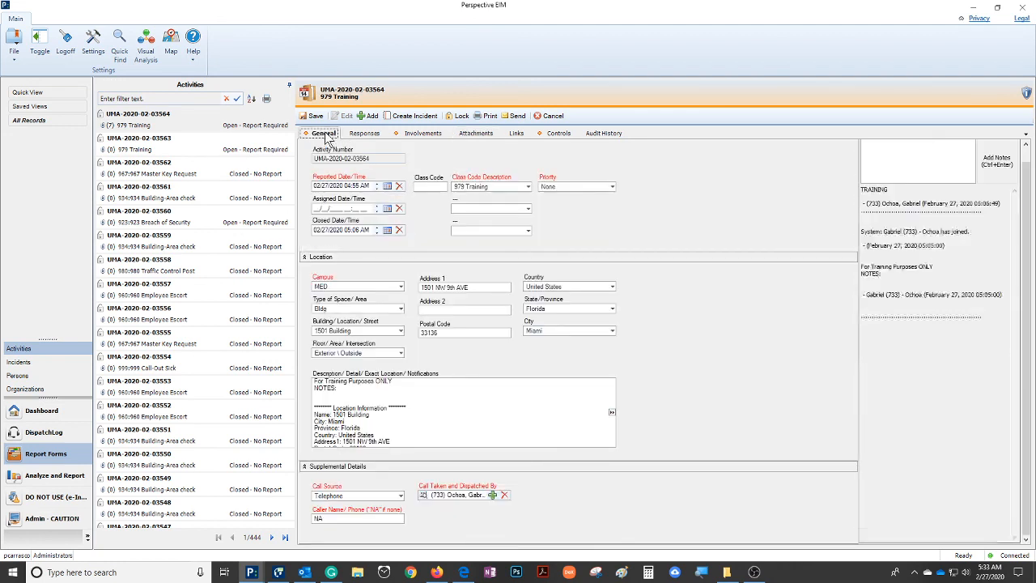
left_click(424, 134)
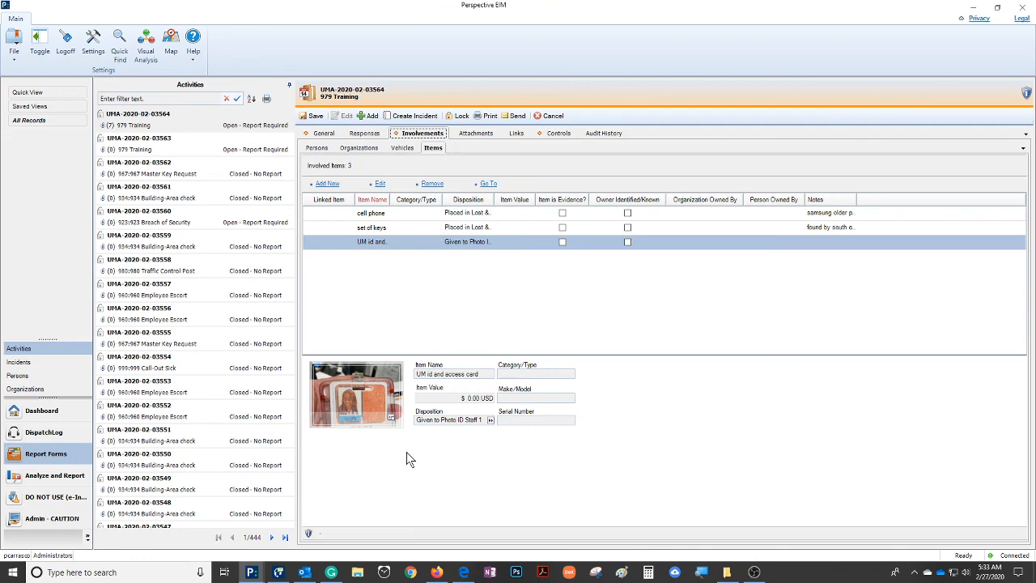
left_click(360, 149)
left_click(404, 147)
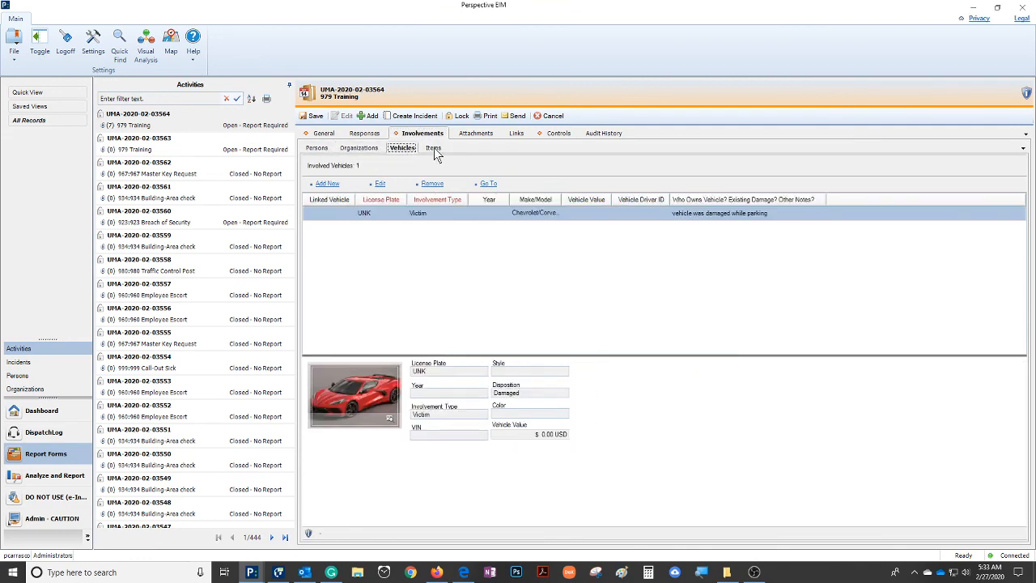
left_click(433, 147)
left_click(478, 133)
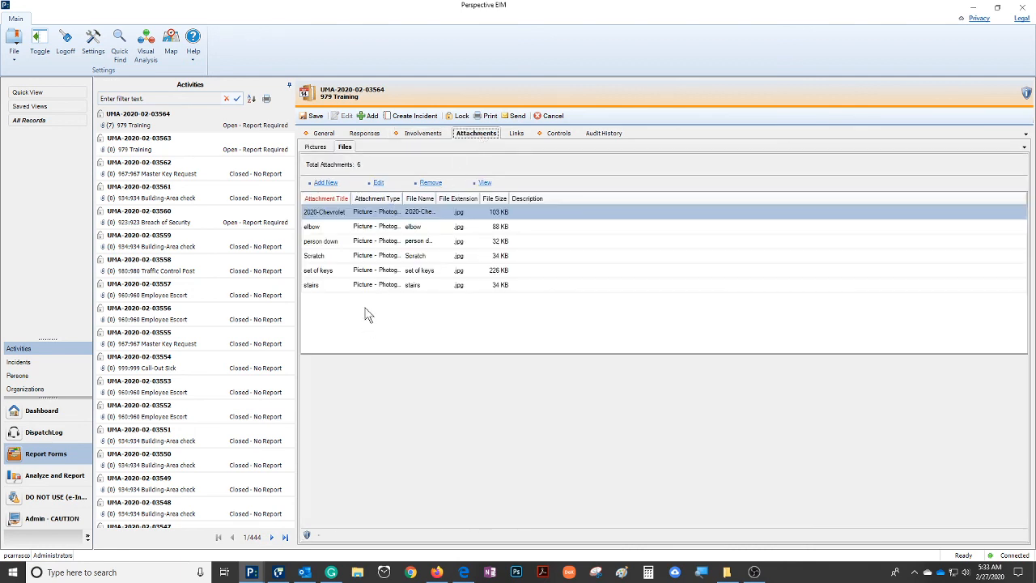
left_click(322, 135)
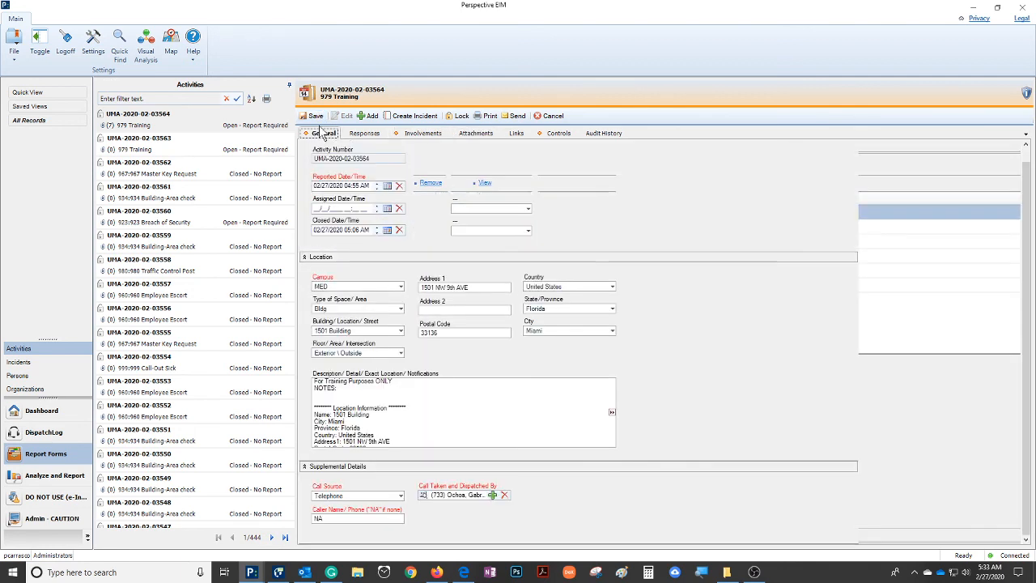
left_click(316, 117)
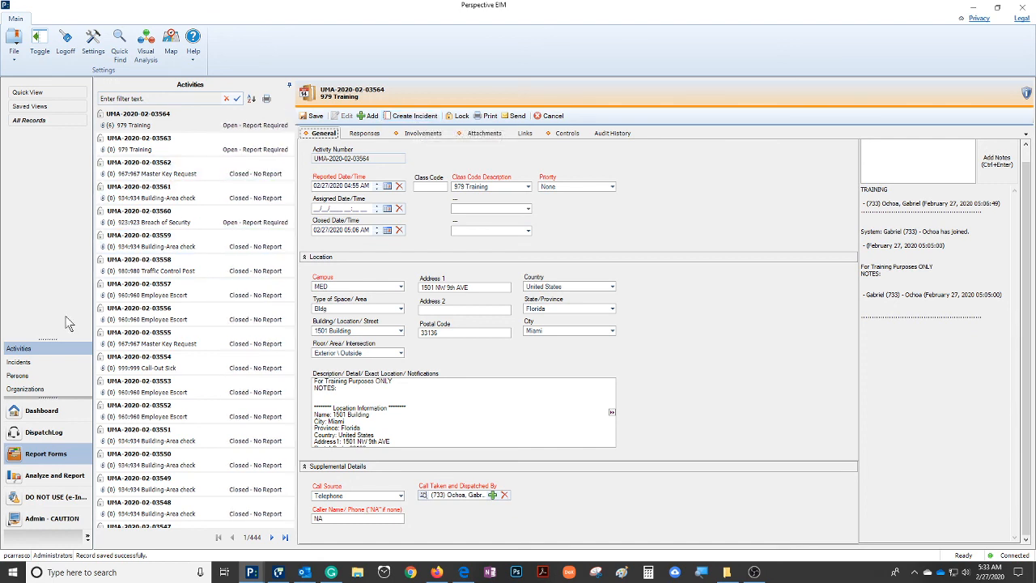
Create an incident from the saved 979 Training activity
left_click(18, 348)
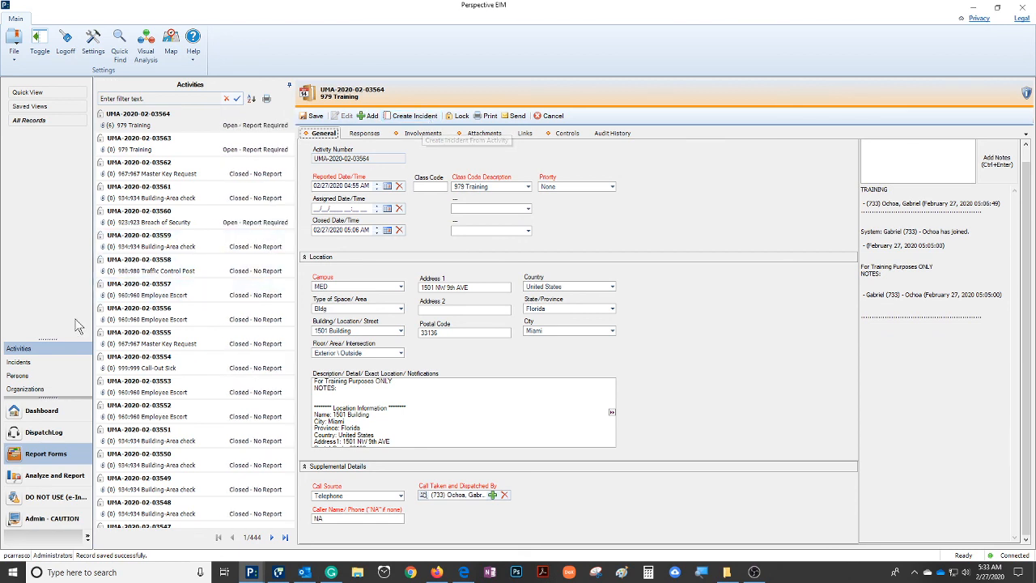
left_click(18, 352)
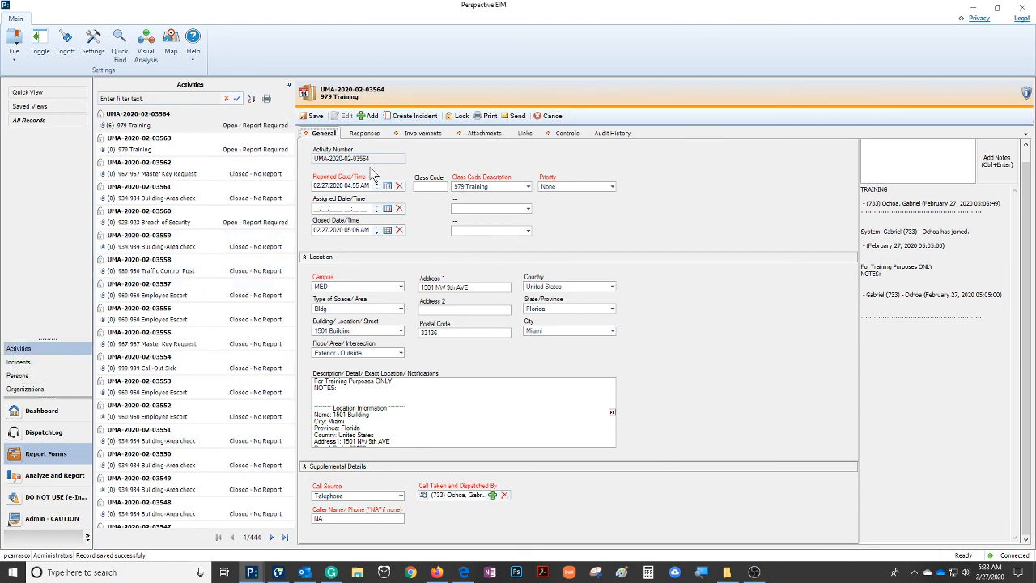
left_click(417, 118)
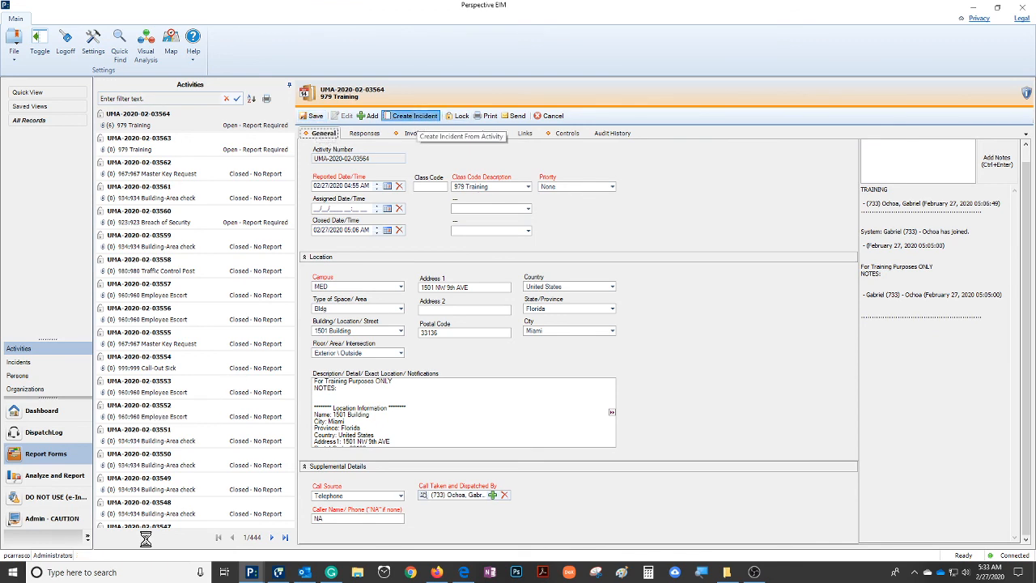